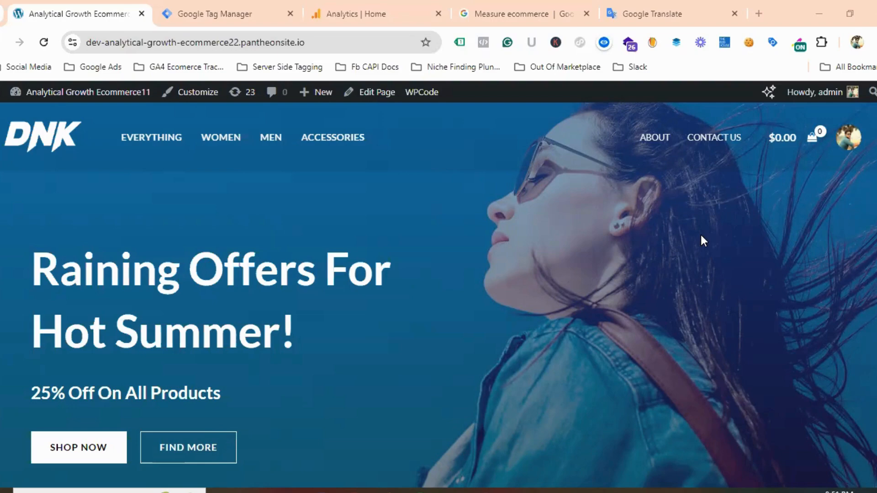
# Step: Look over the store's home page, the Tag Manager container's tags and the GA4 property's home page
pyautogui.scroll(-10, 497, 236)
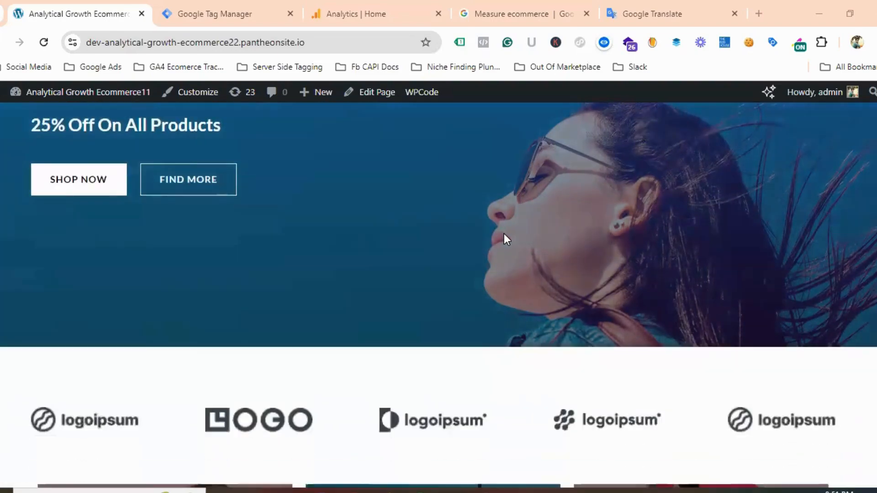
pyautogui.scroll(-12, 509, 233)
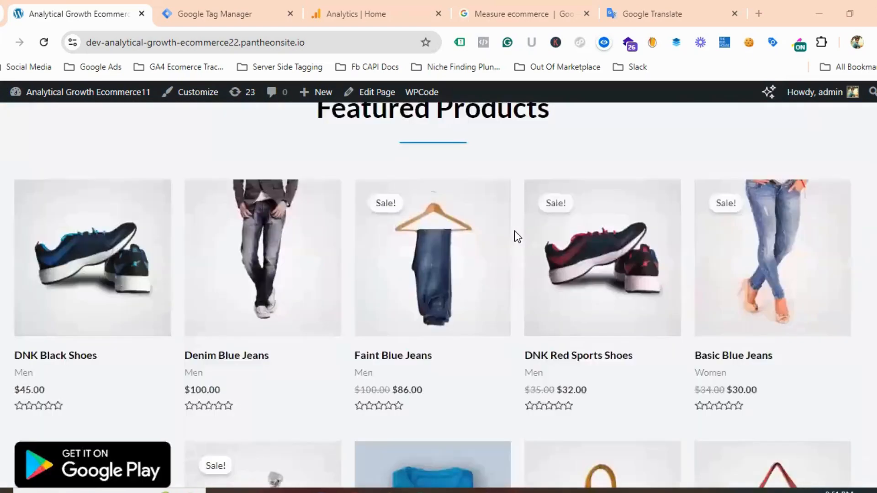
pyautogui.scroll(20, 514, 231)
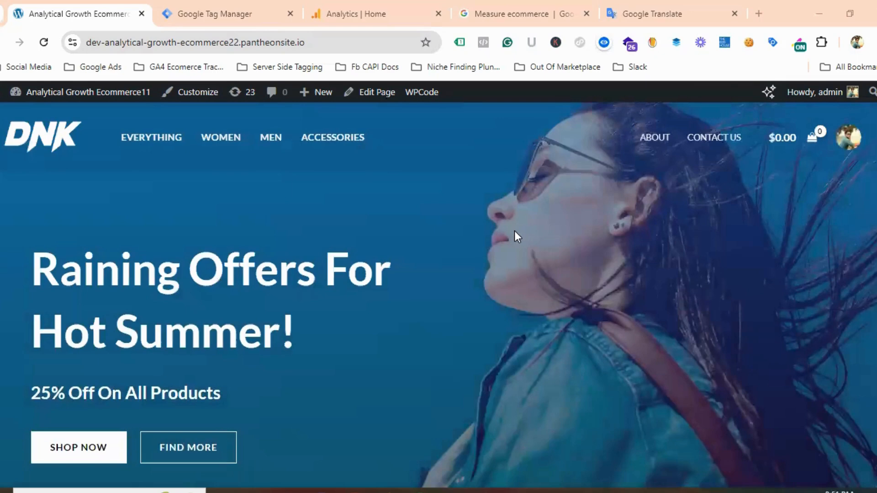
pyautogui.click(239, 10)
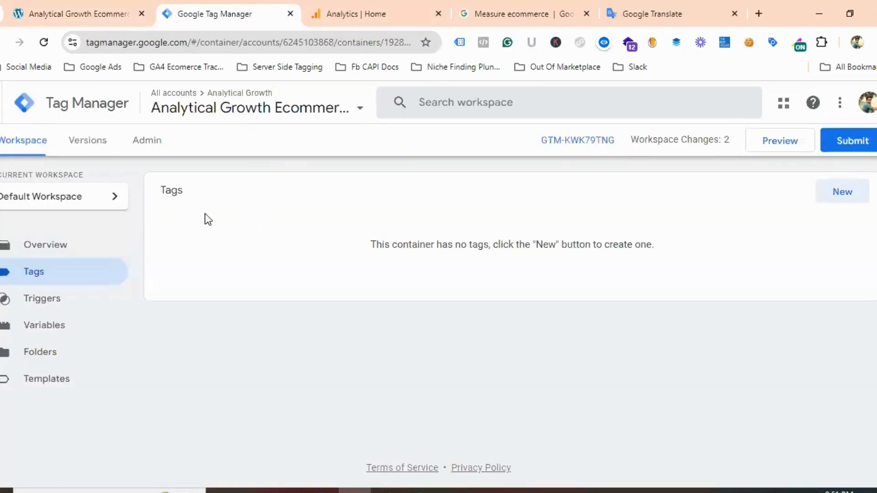
pyautogui.click(379, 10)
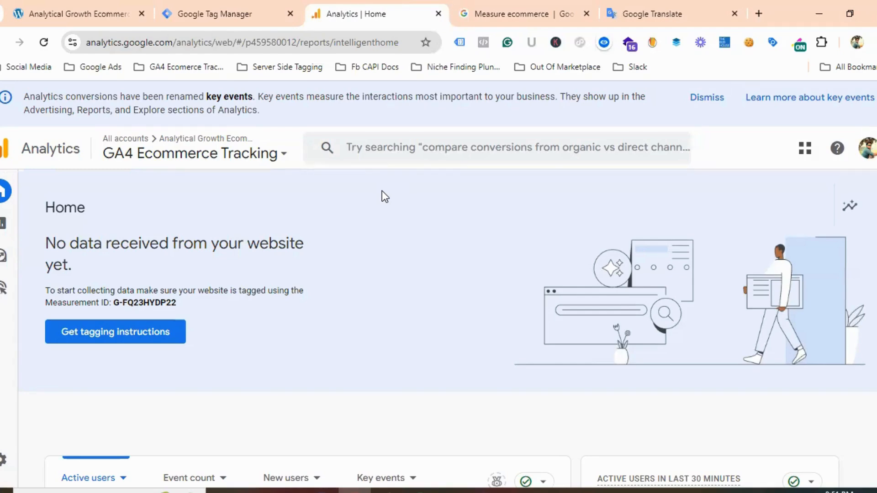
pyautogui.click(100, 2)
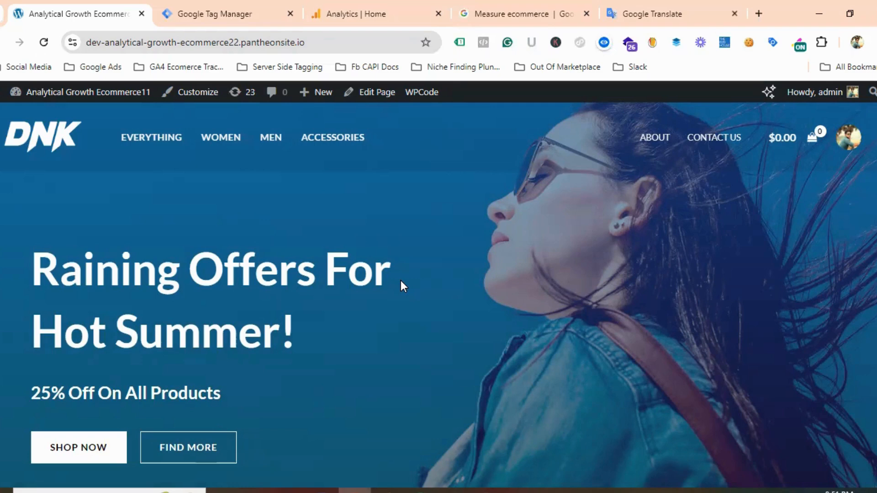
# Step: Create a new user-defined variable in the Tag Manager container and name it "GA4 Measurement Id"
pyautogui.click(244, 10)
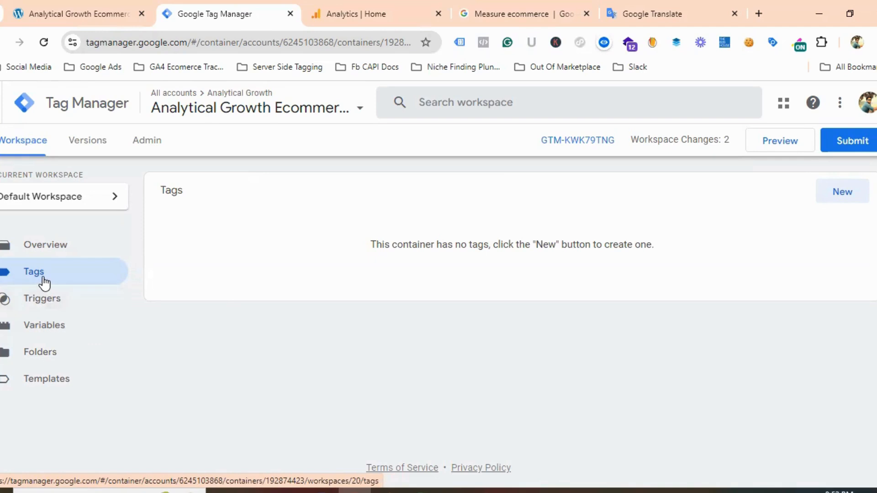
pyautogui.click(47, 333)
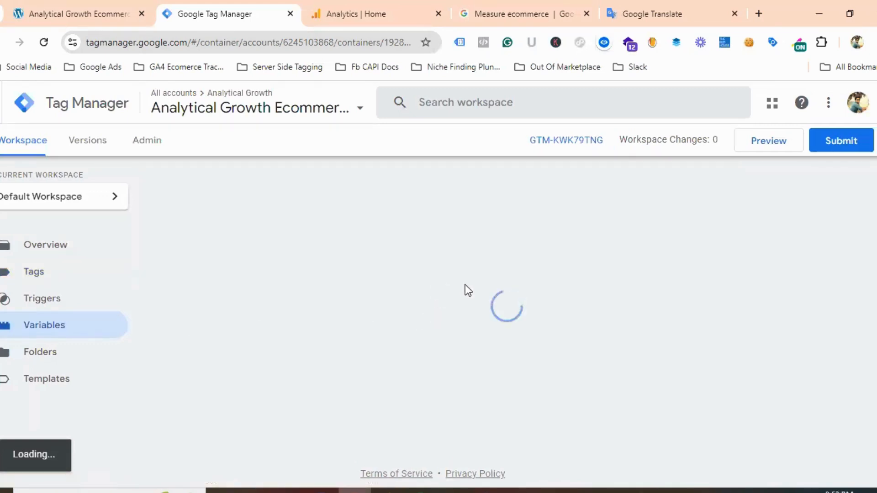
pyautogui.scroll(-15, 613, 284)
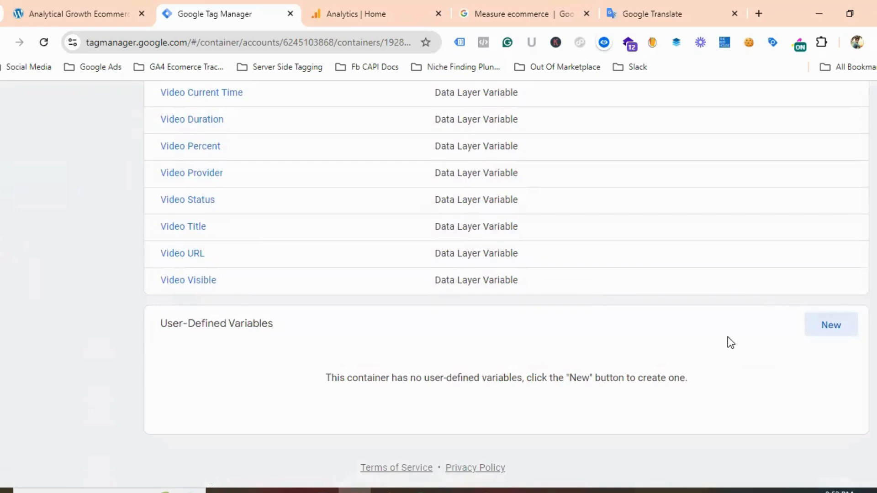
pyautogui.click(830, 328)
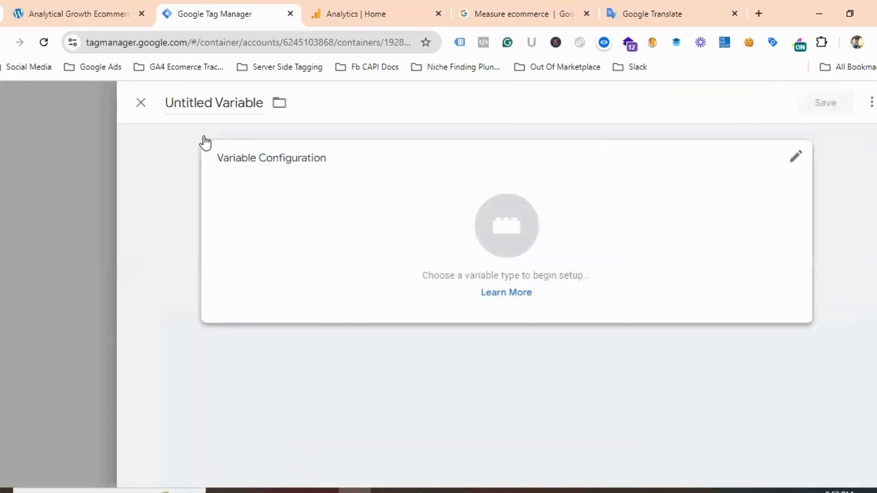
pyautogui.click(199, 105)
pyautogui.press('BackSpace')
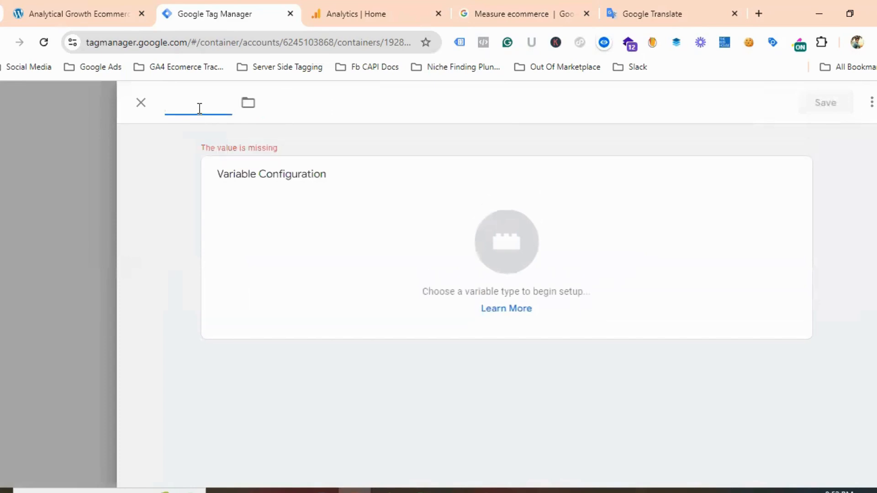
pyautogui.write('GA4 Measure')
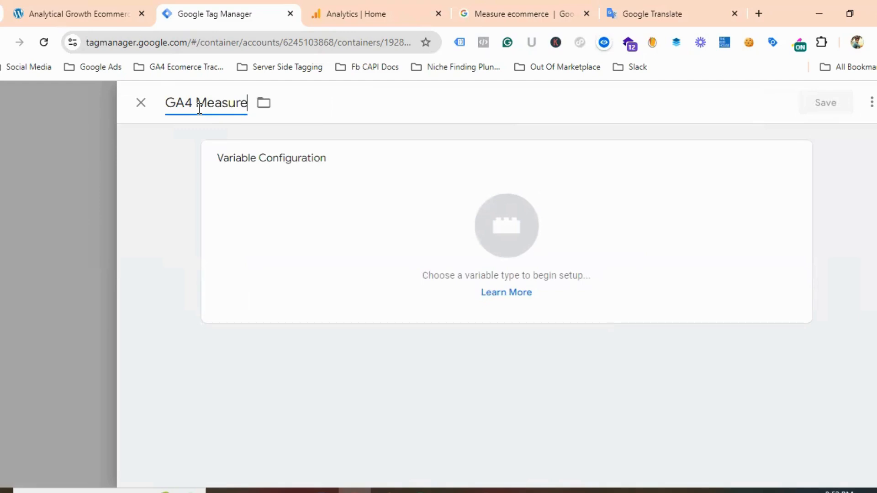
pyautogui.write('ment Id')
# Step: Set the new variable's type to Constant
pyautogui.click(503, 221)
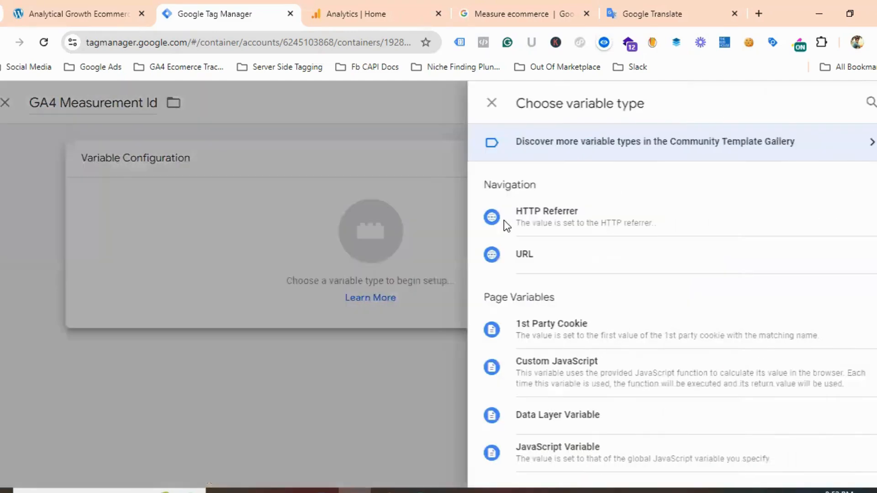
pyautogui.scroll(-7, 643, 253)
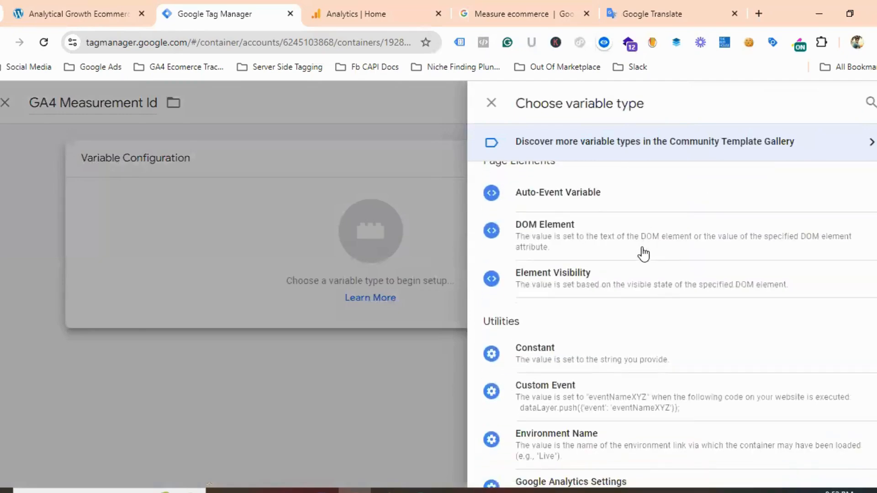
pyautogui.click(539, 359)
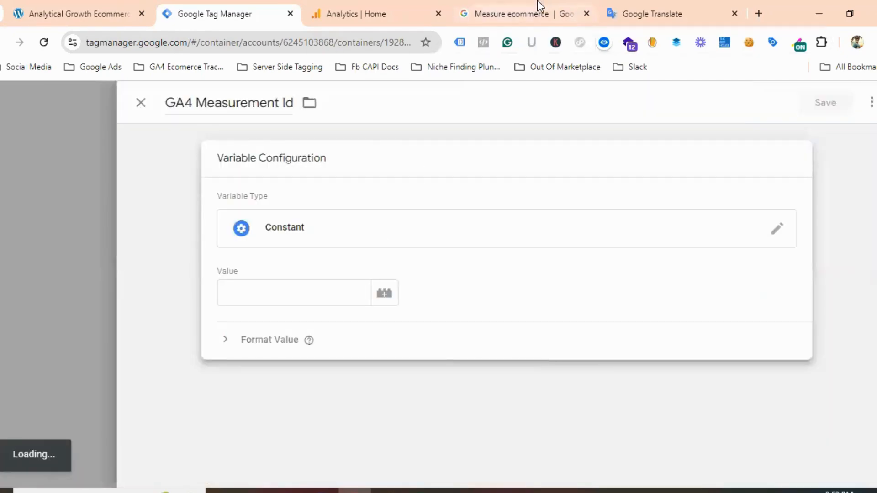
# Step: Switch to Google Analytics and copy the Measurement ID of the GA4 Ecommerce Tracking web data stream
pyautogui.click(368, 14)
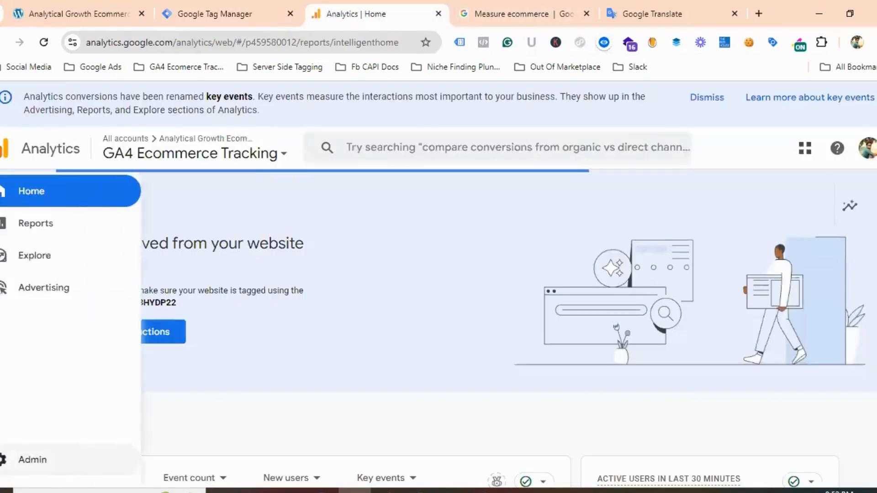
pyautogui.click(30, 462)
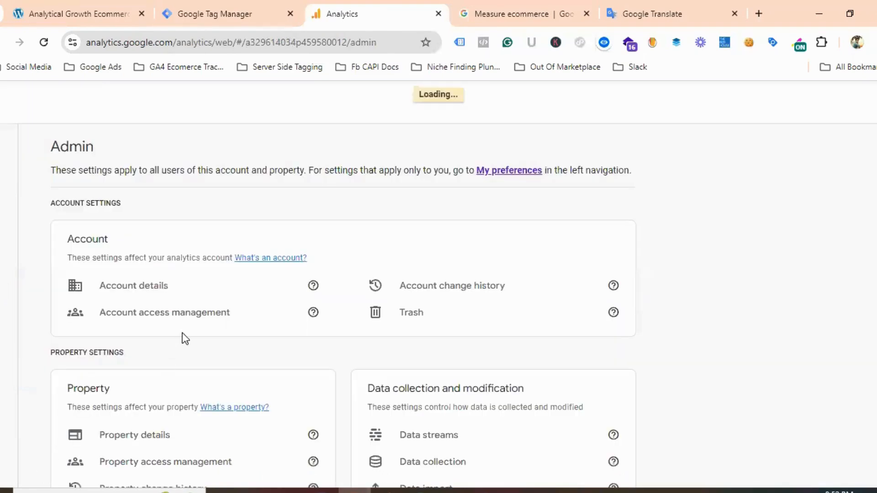
pyautogui.scroll(-1, 192, 317)
pyautogui.scroll(-1, 93, 372)
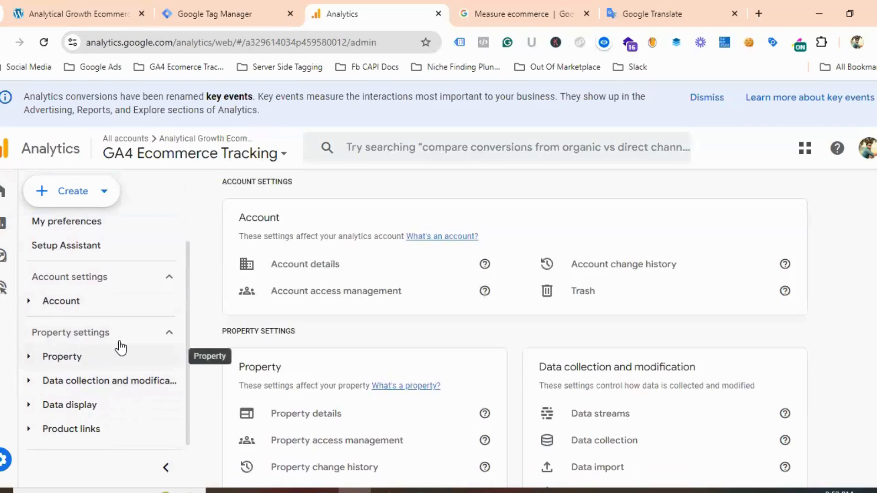
pyautogui.click(94, 383)
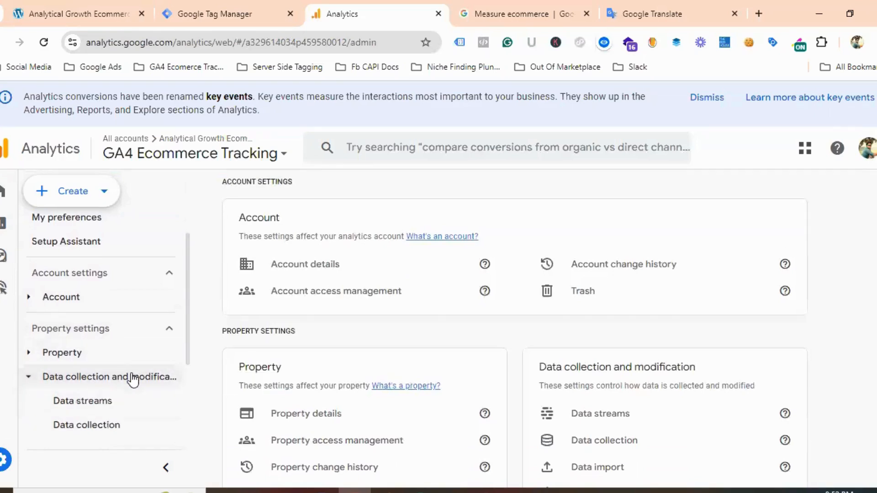
pyautogui.click(87, 341)
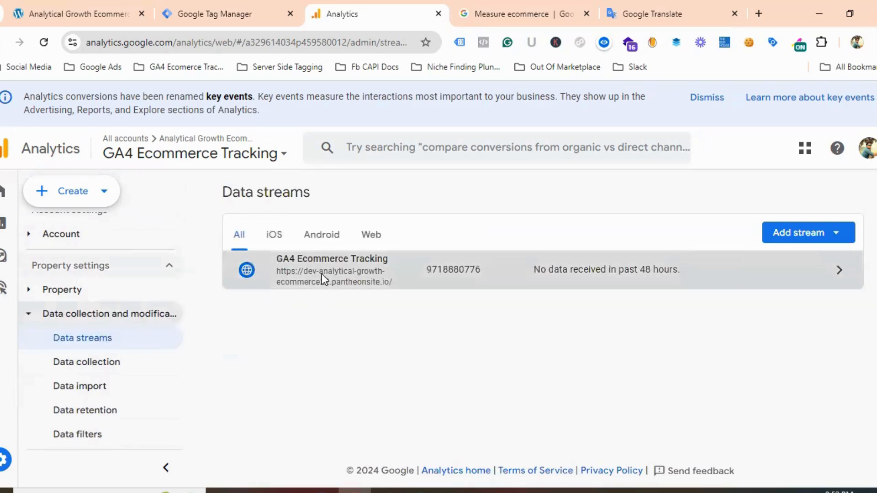
pyautogui.click(322, 277)
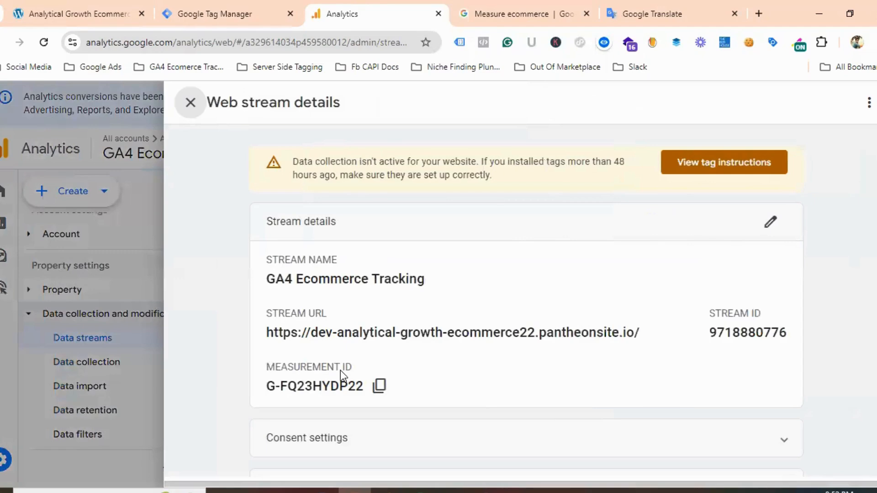
pyautogui.click(379, 386)
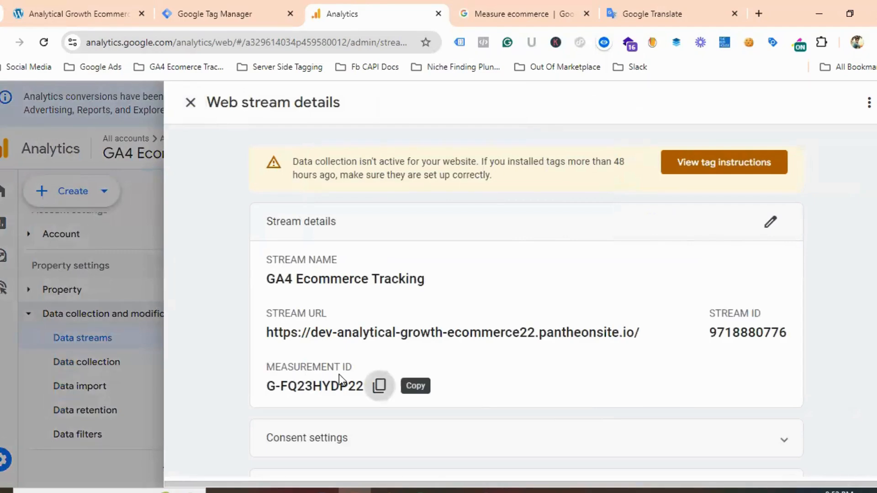
# Step: Back in Tag Manager, set the constant's value to the copied measurement ID G-FQ23HYDP22 and save the variable
pyautogui.click(225, 13)
pyautogui.click(244, 298)
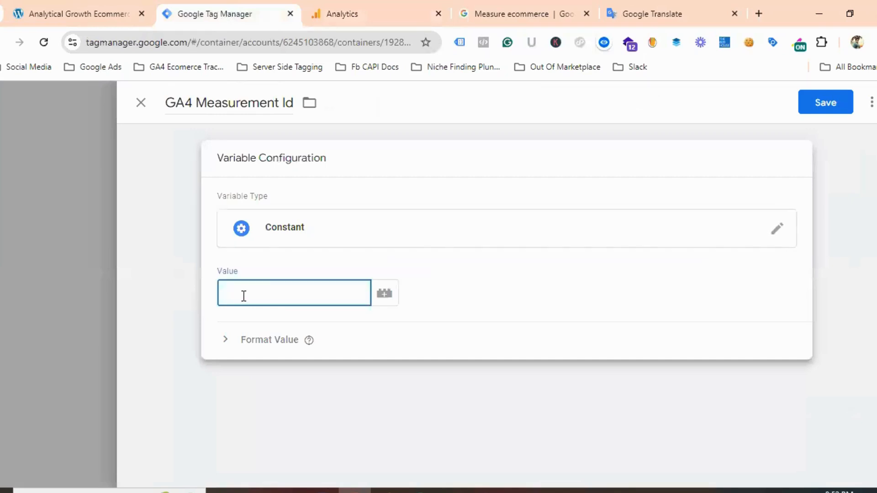
pyautogui.hotkey('ctrl', 'v')
pyautogui.click(825, 104)
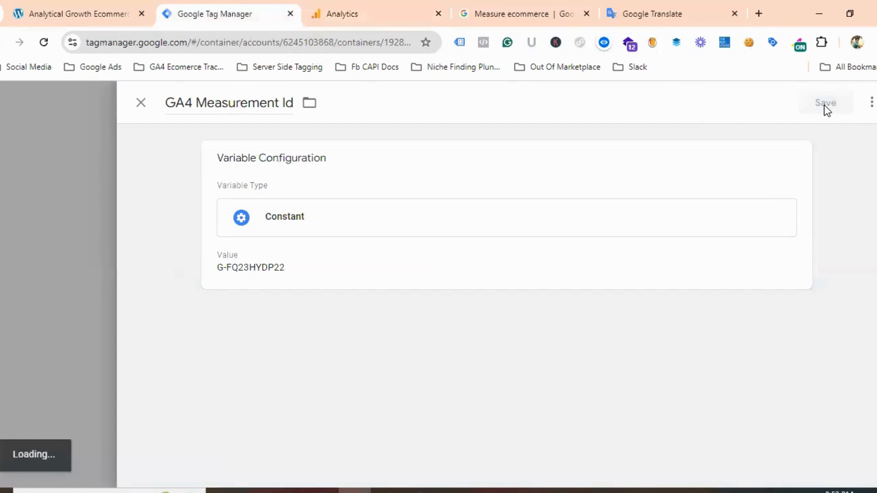
# Step: Return to the container's tags and launch preview mode for the workspace
pyautogui.scroll(2, 282, 288)
pyautogui.scroll(12, 284, 292)
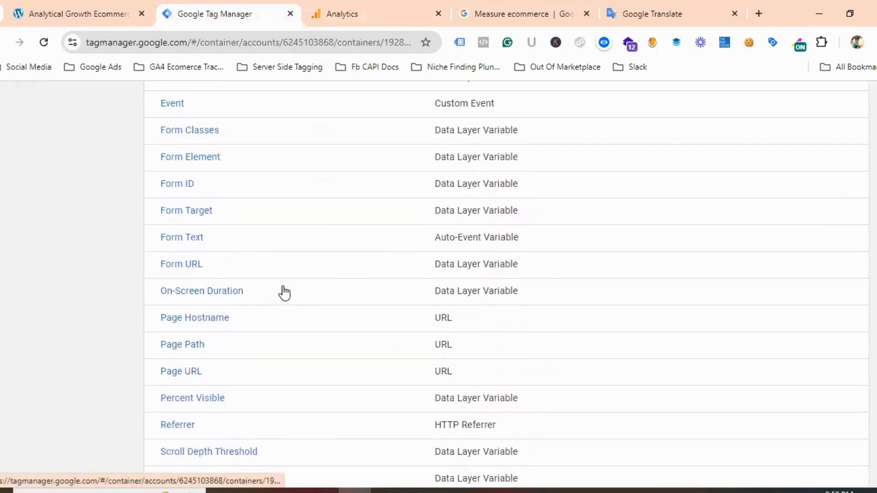
pyautogui.click(54, 305)
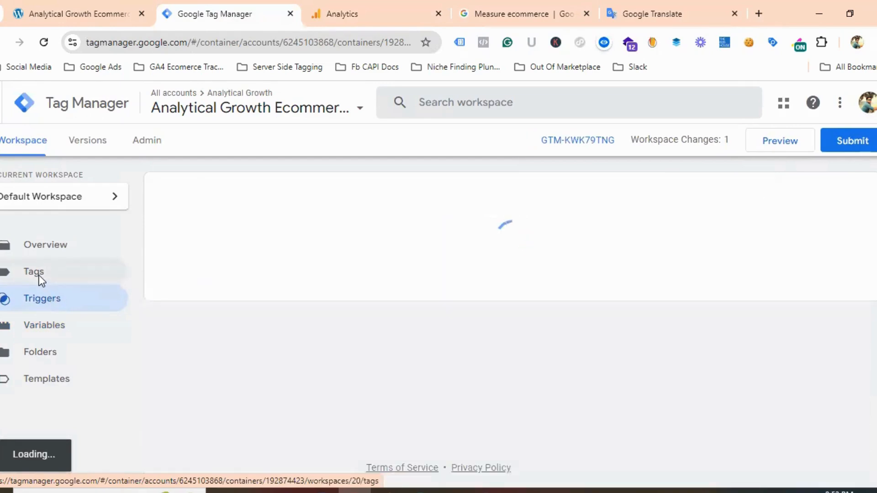
pyautogui.click(39, 274)
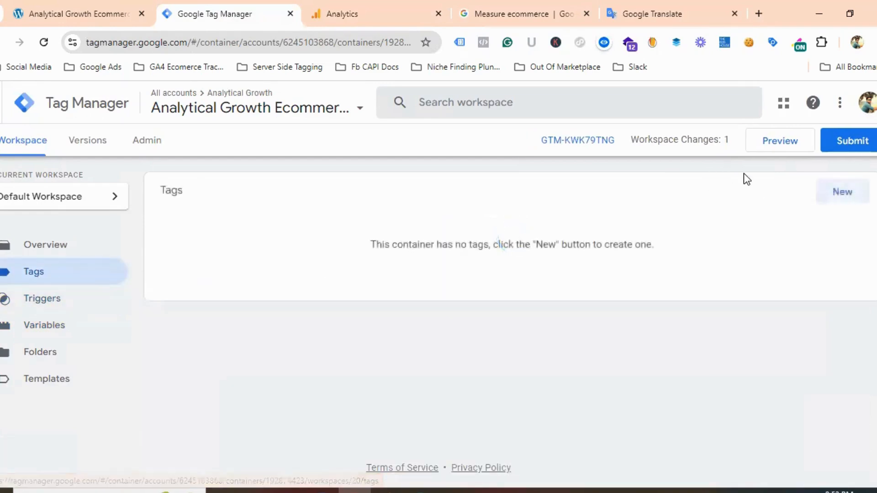
pyautogui.click(779, 143)
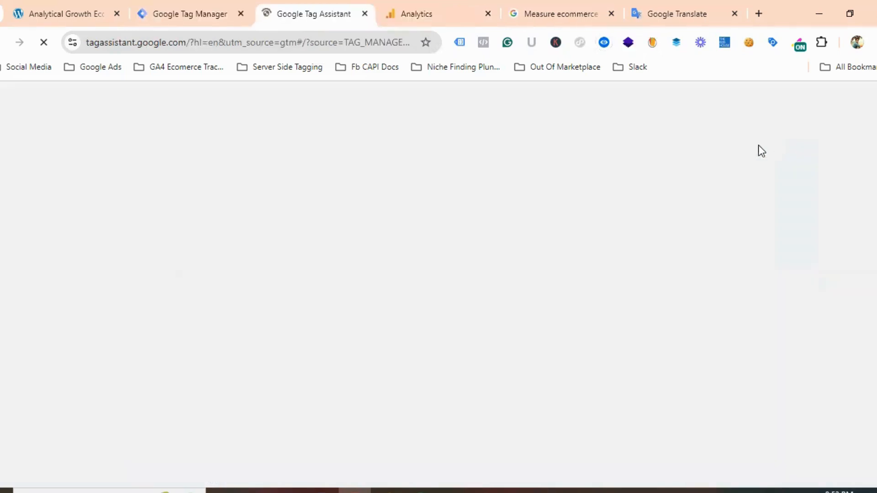
# Step: Copy the web address of the store's home page from its open browser tab
pyautogui.click(78, 14)
pyautogui.click(165, 42)
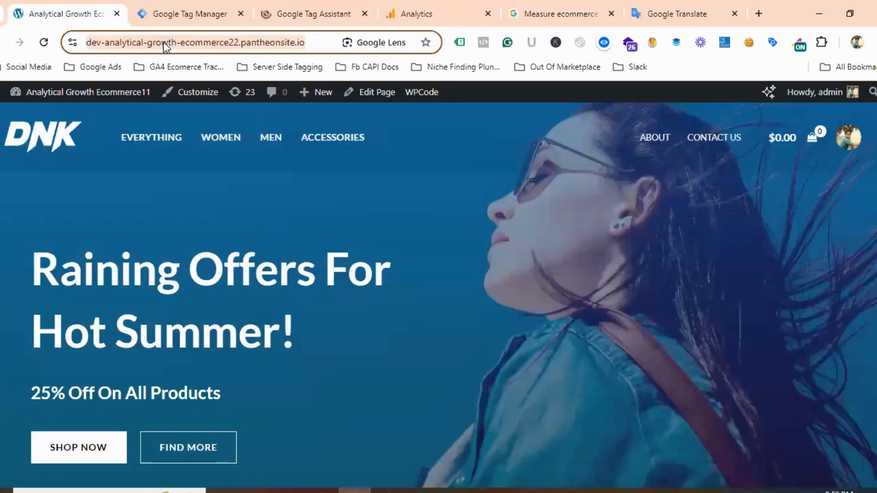
pyautogui.rightClick(165, 42)
pyautogui.click(215, 169)
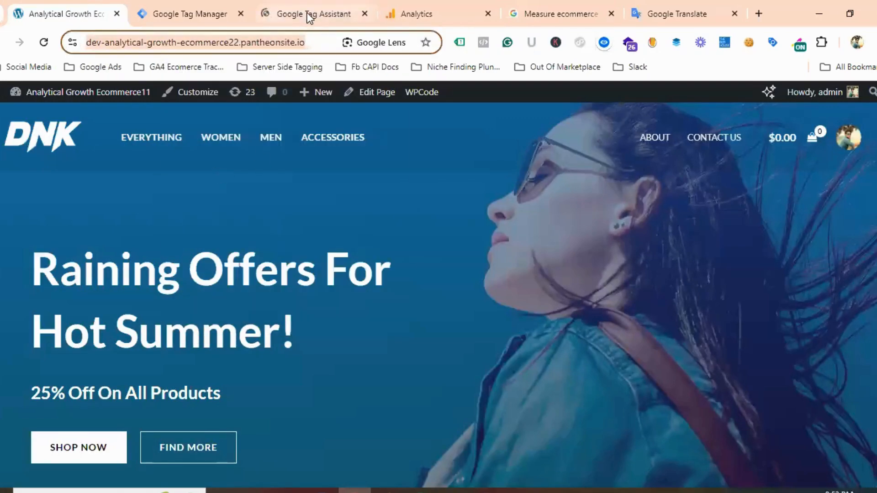
pyautogui.click(308, 15)
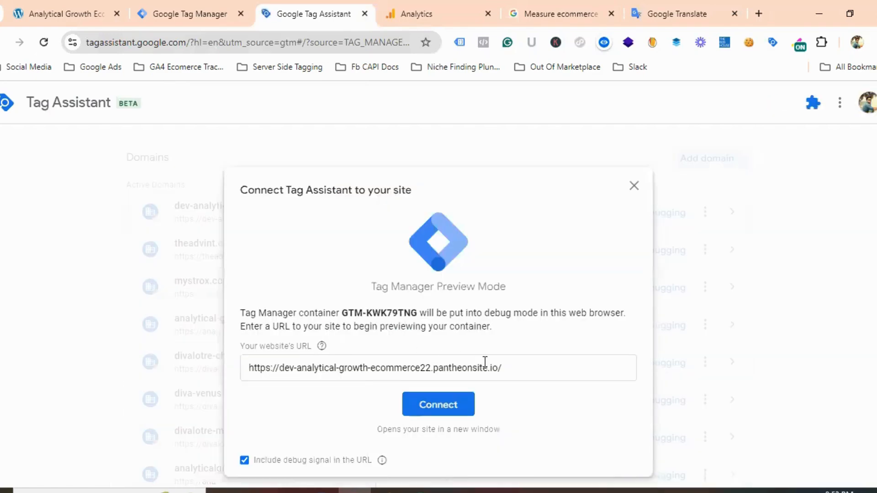
pyautogui.click(513, 366)
pyautogui.hotkey('ctrl', 'a')
pyautogui.hotkey('ctrl', 'v')
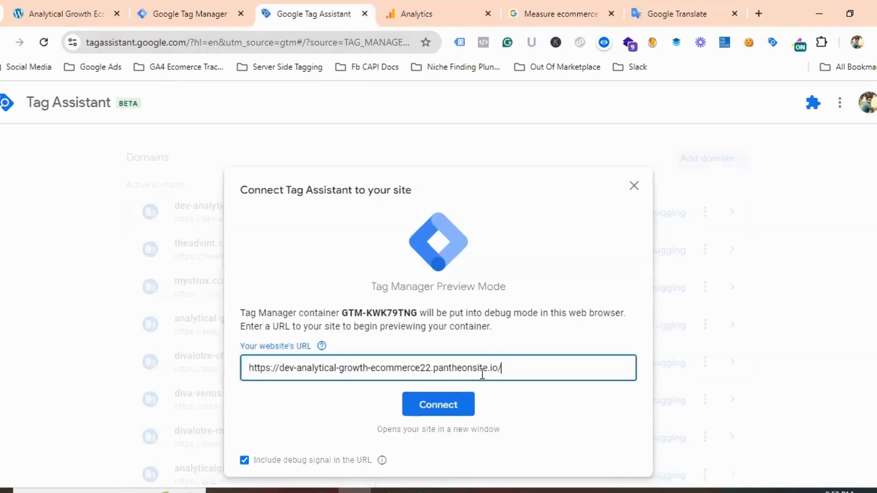
pyautogui.press('Return')
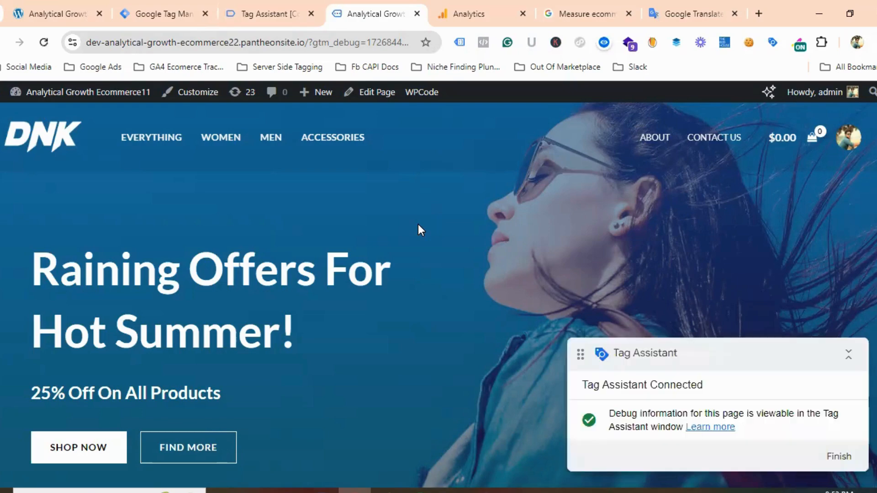
# Step: Browse the store's debug page briefly, and return to Tag Assistant to continue to the container's debug summary
pyautogui.scroll(-1, 418, 224)
pyautogui.scroll(-5, 417, 225)
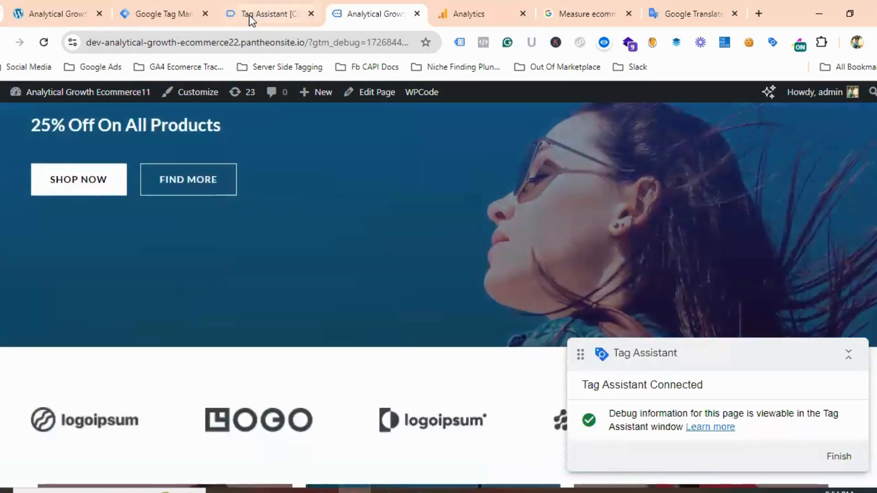
pyautogui.click(250, 18)
pyautogui.click(431, 336)
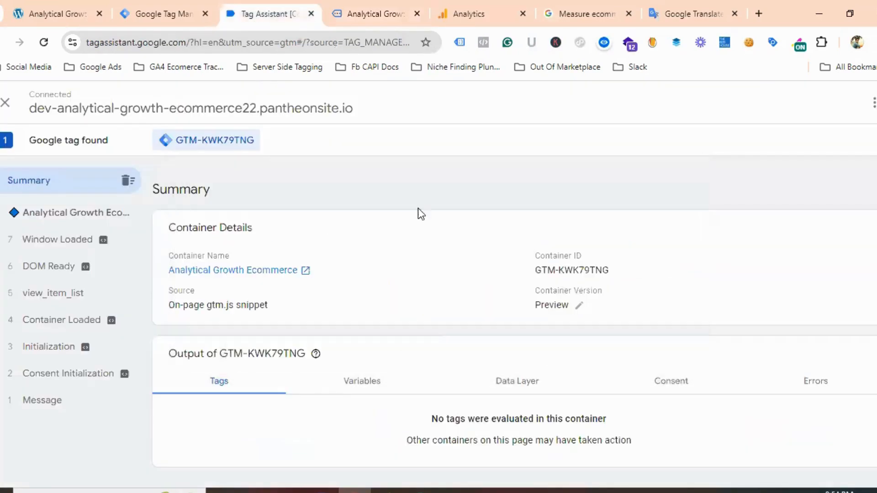
# Step: Switch to the store's page and open the Denim Blue Jeans product from the featured products
pyautogui.click(377, 13)
pyautogui.scroll(-19, 229, 256)
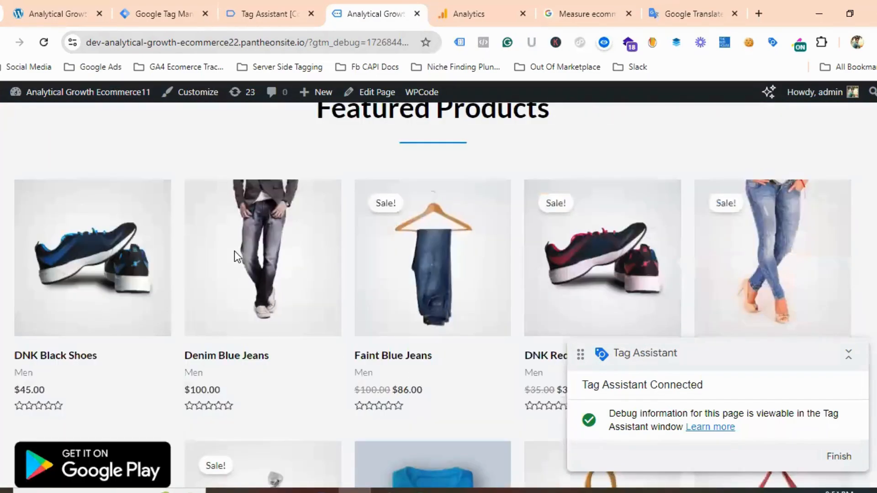
pyautogui.click(260, 251)
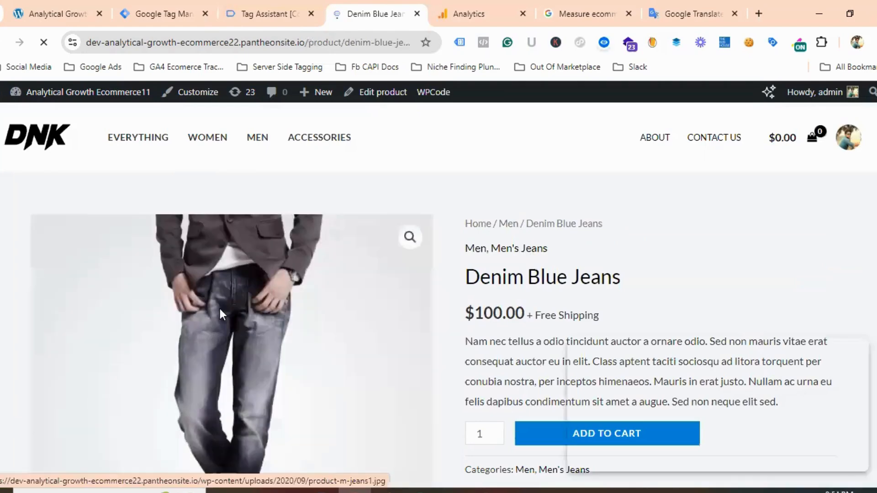
# Step: Return to Tag Assistant and inspect the data layer of the view_item event, highlighting its event name
pyautogui.click(264, 9)
pyautogui.click(48, 325)
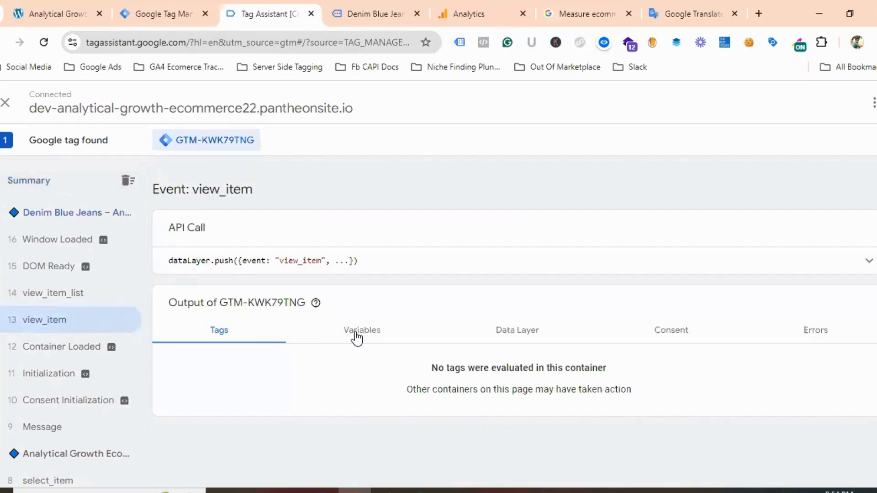
pyautogui.click(505, 331)
pyautogui.scroll(-10, 354, 293)
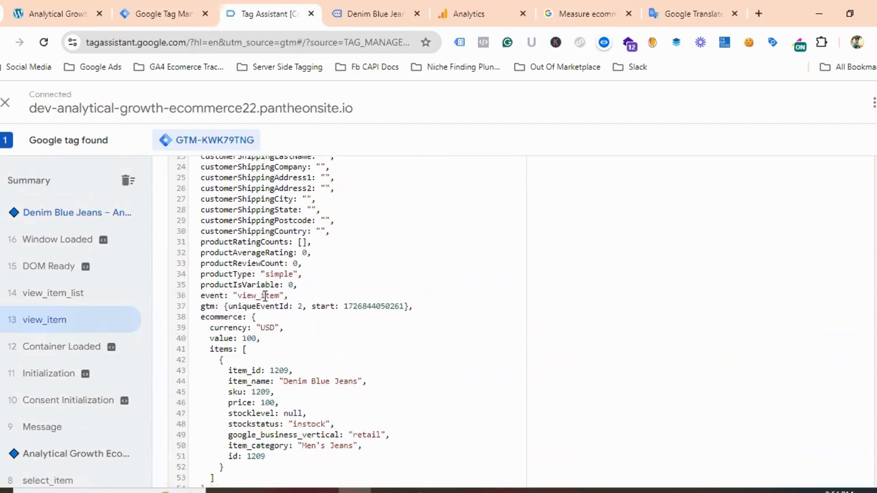
pyautogui.tripleClick(257, 295)
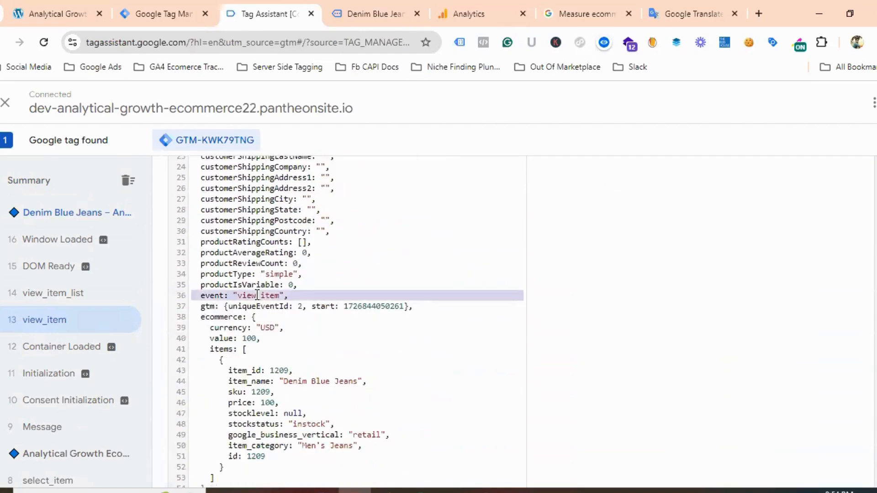
pyautogui.doubleClick(257, 295)
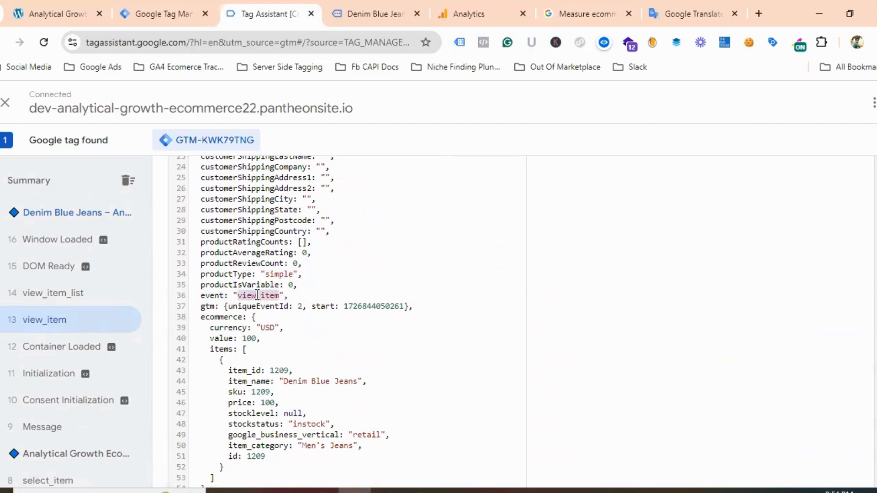
# Step: Go back to the Denim Blue Jeans product page and add the product to the cart
pyautogui.click(376, 13)
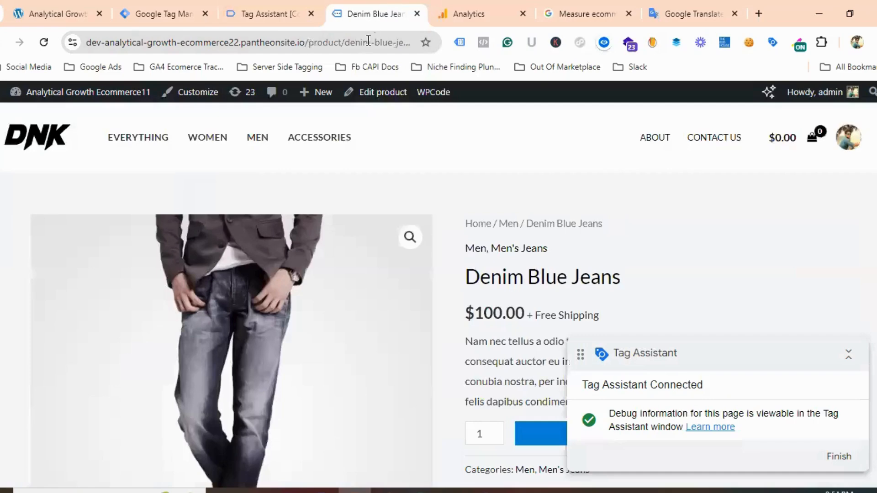
pyautogui.scroll(-3, 488, 220)
pyautogui.click(590, 300)
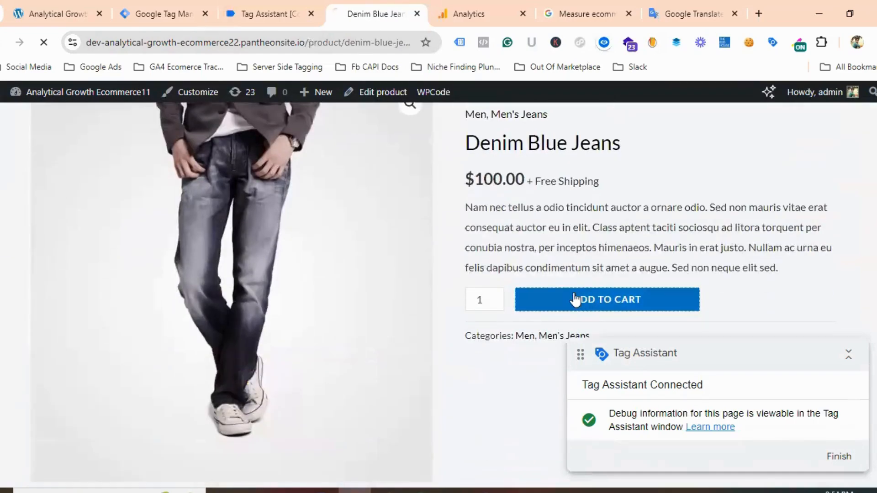
# Step: Inspect the data layer of the add_to_cart event in Tag Assistant and highlight its event name
pyautogui.click(278, 11)
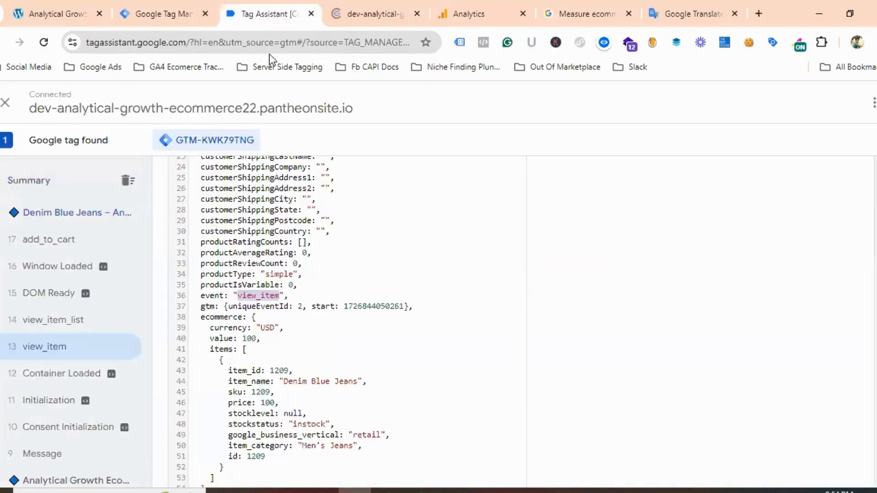
pyautogui.click(59, 239)
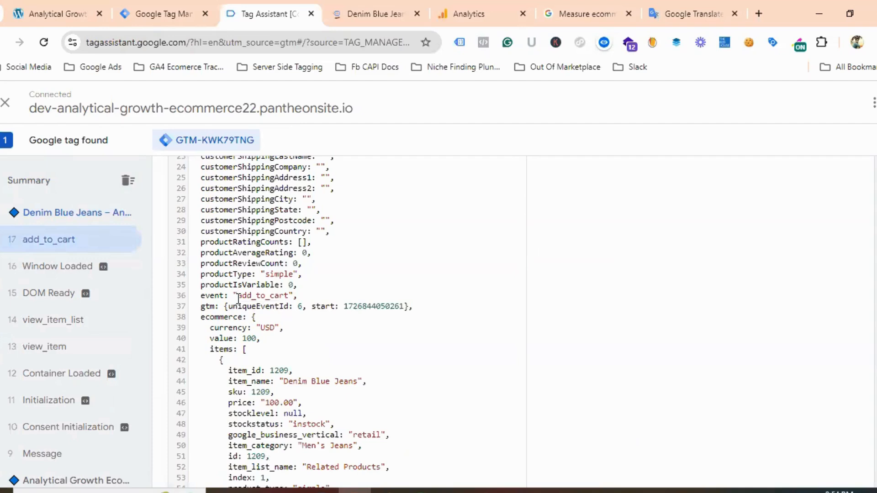
pyautogui.doubleClick(266, 294)
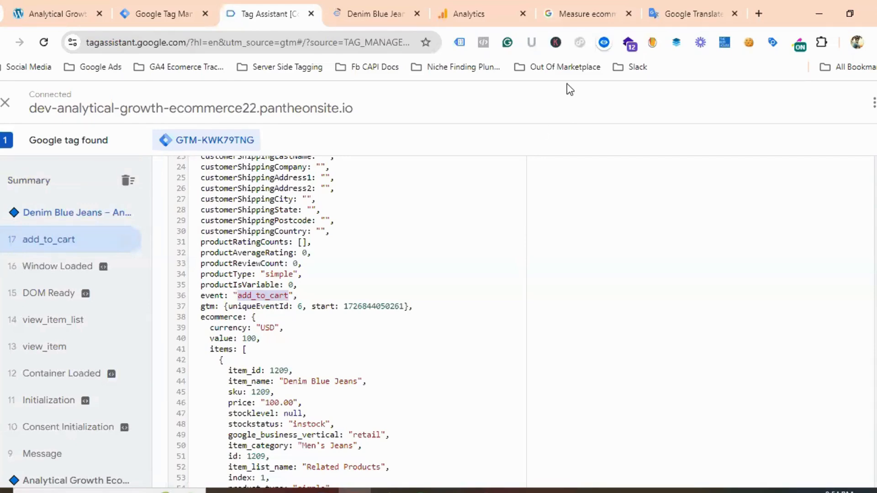
# Step: Switch to Google Translate and review the pipe-separated list of ecommerce event names from view_item to purchase
pyautogui.click(676, 15)
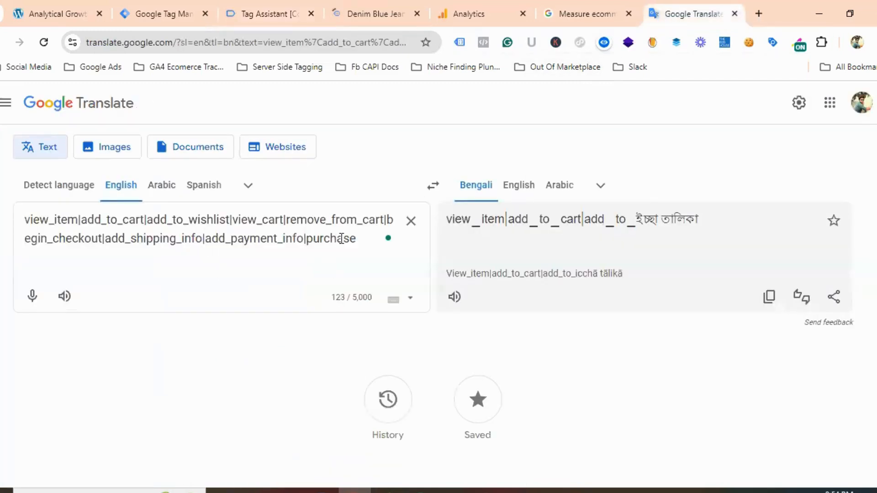
pyautogui.moveTo(356, 238); pyautogui.dragTo(23, 216)
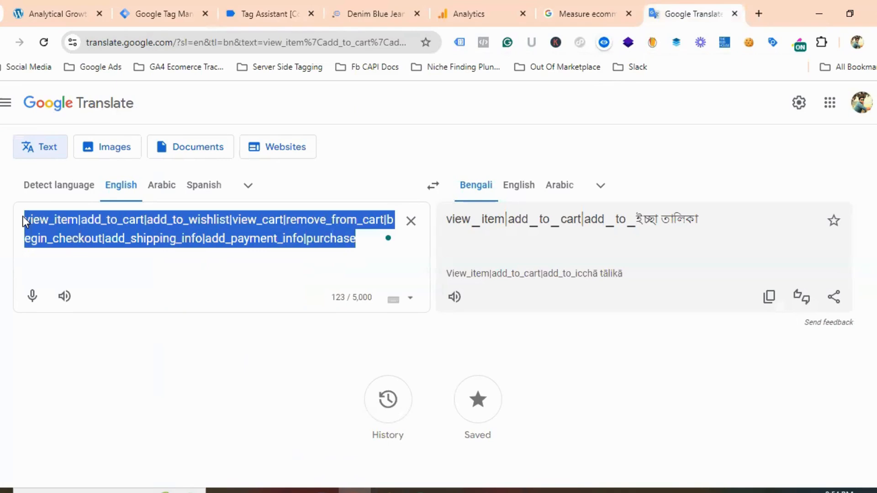
pyautogui.click(154, 237)
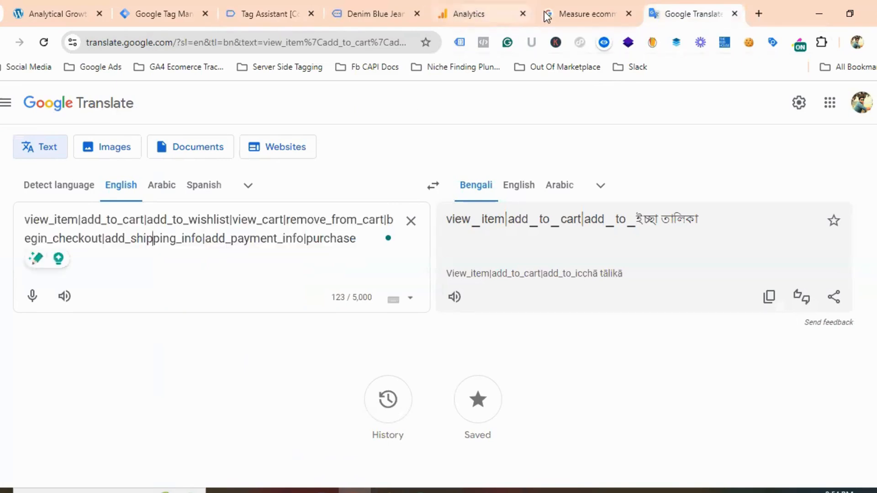
# Step: Open the GA4 ecommerce measurement guide and go to its section on selecting an item from a list
pyautogui.click(580, 9)
pyautogui.scroll(-2, 454, 235)
pyautogui.scroll(-4, 458, 236)
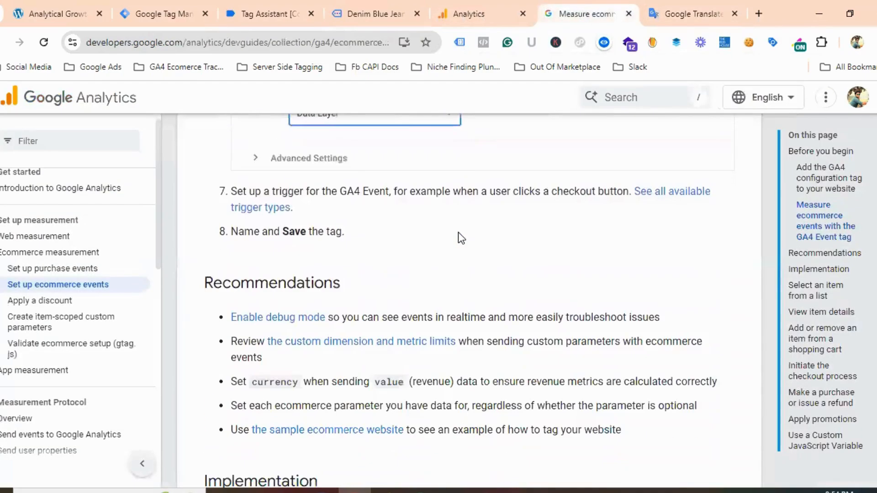
pyautogui.scroll(-6, 413, 259)
pyautogui.scroll(-1, 418, 252)
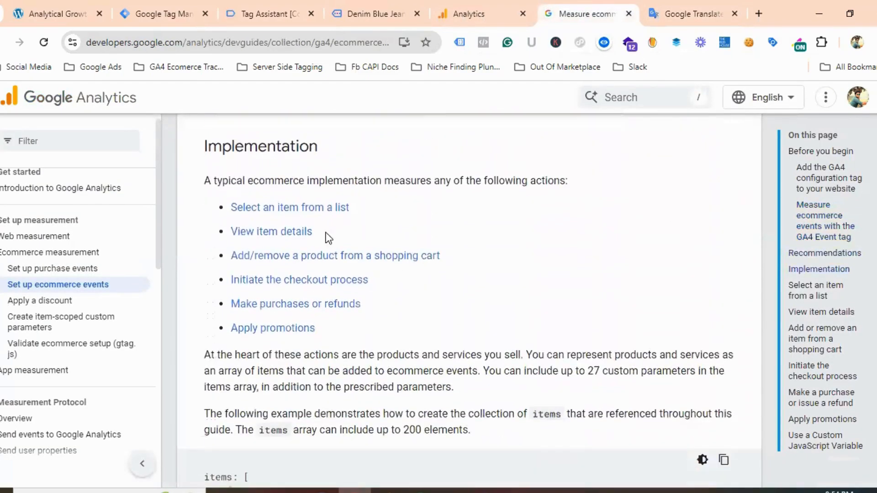
pyautogui.click(307, 213)
pyautogui.scroll(-1, 413, 244)
pyautogui.scroll(-6, 415, 242)
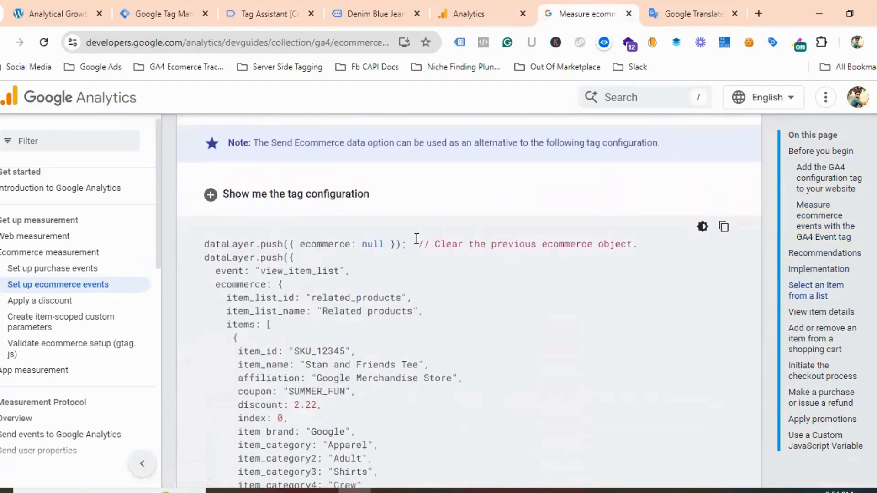
pyautogui.scroll(3, 430, 231)
pyautogui.scroll(2, 433, 233)
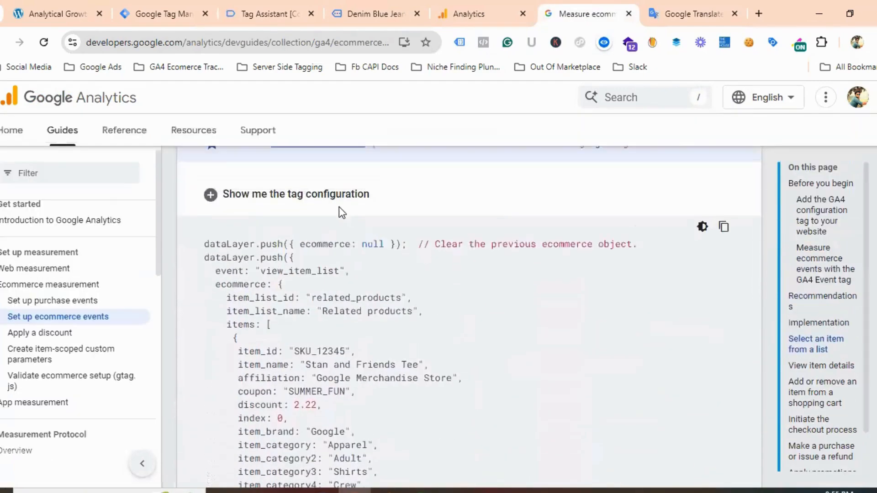
# Step: Examine the guide's tag configurations for the view_item_list and select_item events
pyautogui.click(350, 196)
pyautogui.scroll(-2, 393, 220)
pyautogui.scroll(-2, 366, 210)
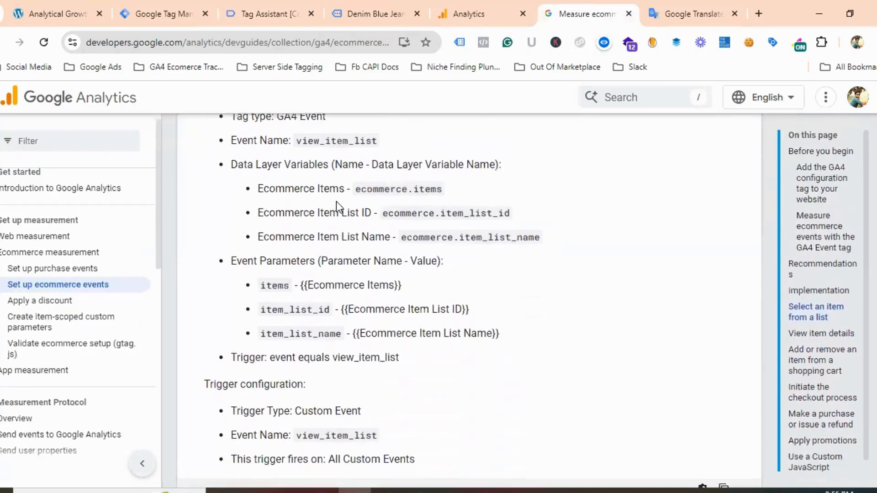
pyautogui.scroll(2, 354, 205)
pyautogui.scroll(-8, 383, 215)
pyautogui.scroll(-12, 390, 218)
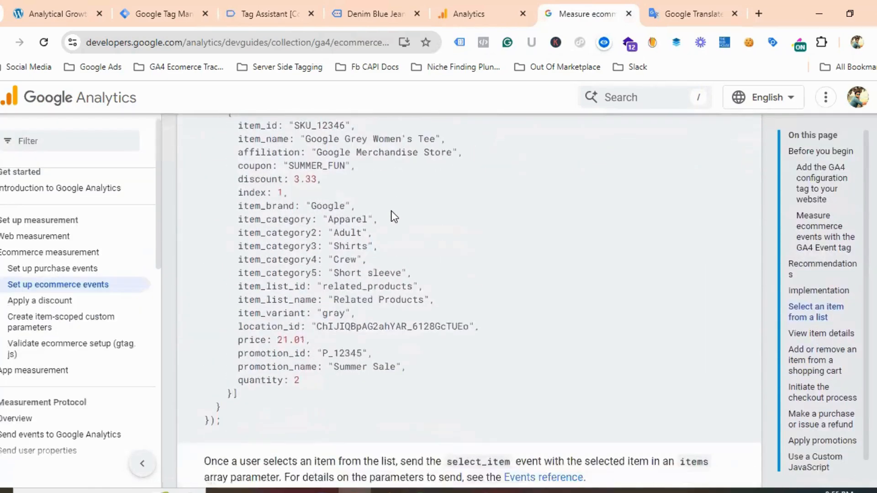
pyautogui.click(322, 252)
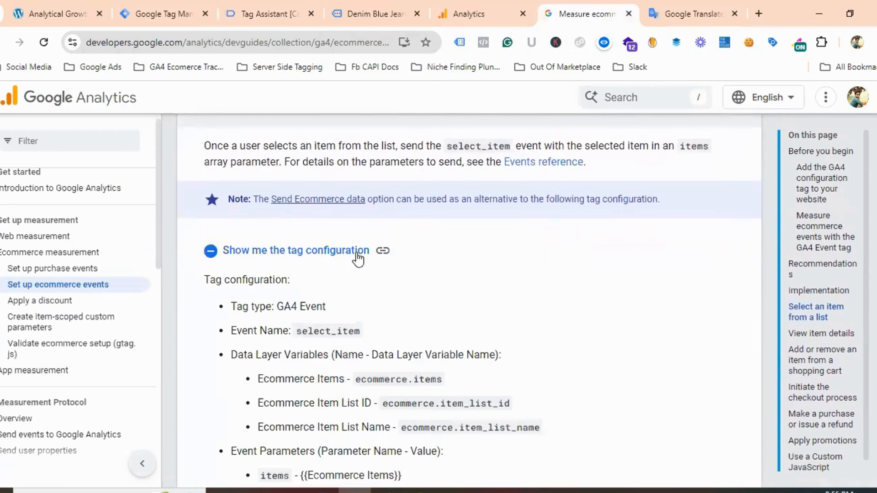
pyautogui.scroll(-15, 356, 251)
pyautogui.scroll(-3, 370, 252)
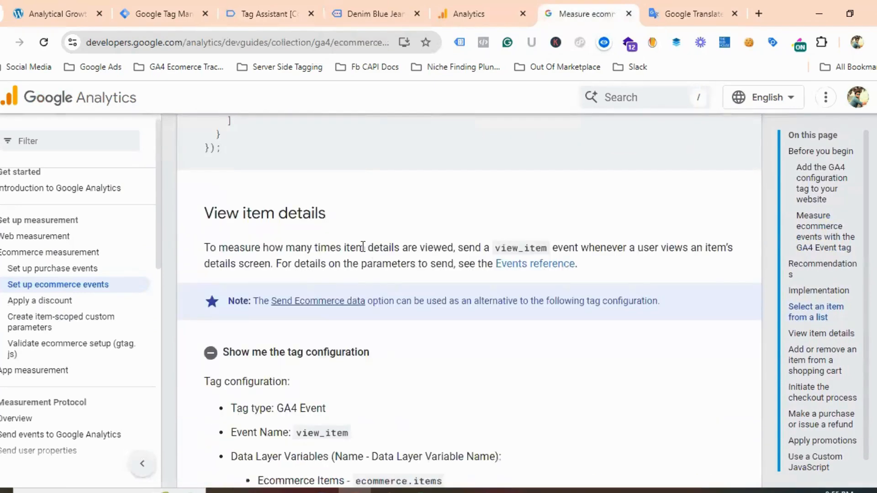
# Step: Examine the guide's tag configurations for the view_item and add_to_cart events
pyautogui.click(362, 352)
pyautogui.scroll(-2, 367, 333)
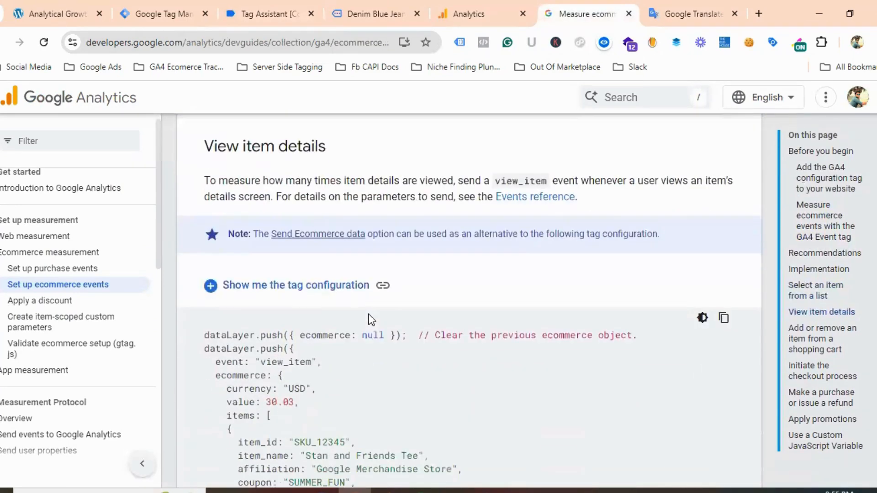
pyautogui.click(347, 288)
pyautogui.scroll(-3, 320, 274)
pyautogui.scroll(-15, 377, 268)
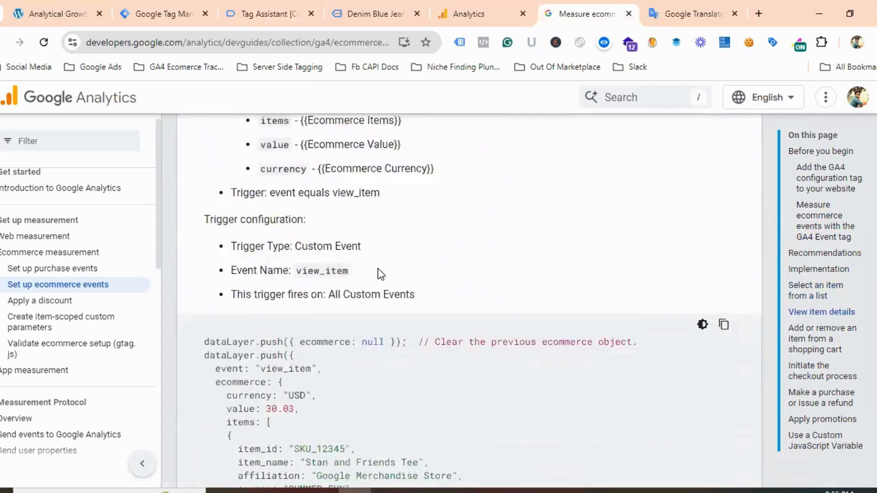
pyautogui.scroll(3, 320, 292)
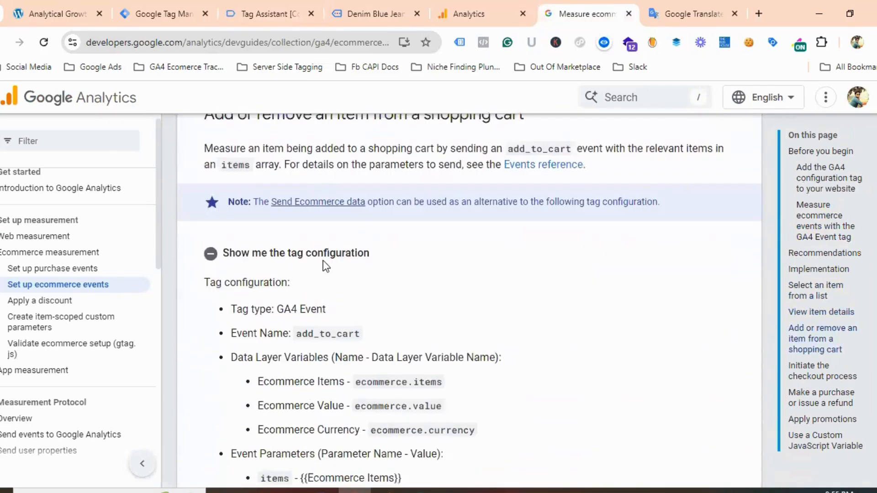
pyautogui.click(335, 253)
pyautogui.click(340, 256)
# Step: Return to Tag Manager and start a new trigger named GA4 Ecommerce Events
pyautogui.click(268, 14)
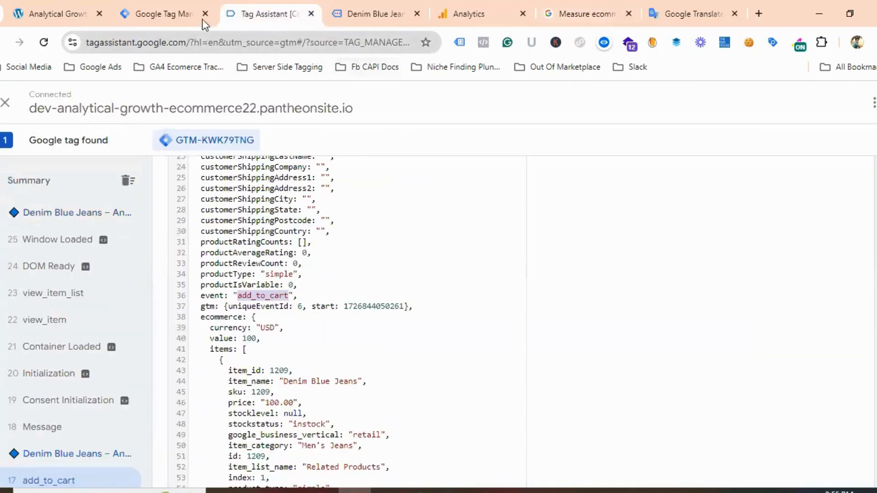
pyautogui.click(178, 15)
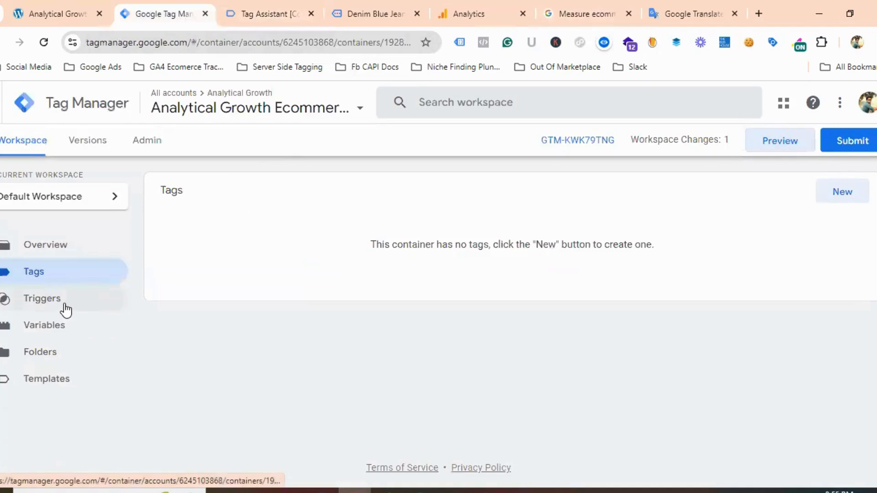
pyautogui.click(66, 310)
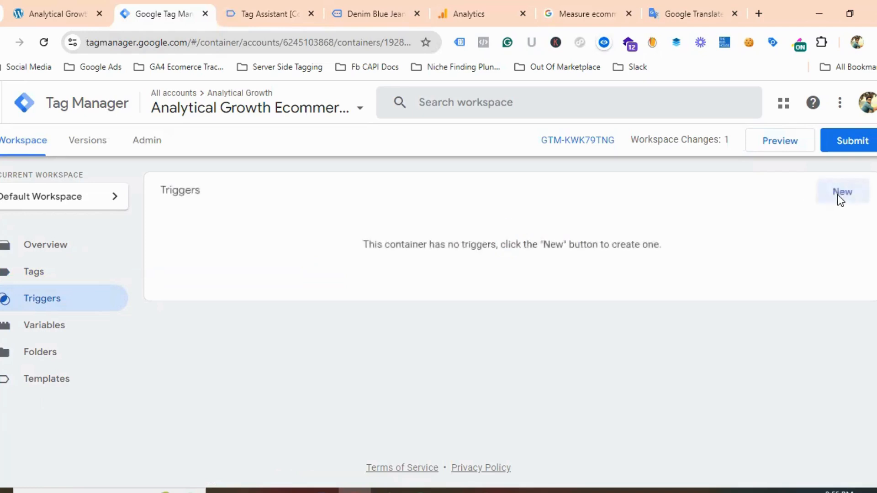
pyautogui.click(841, 194)
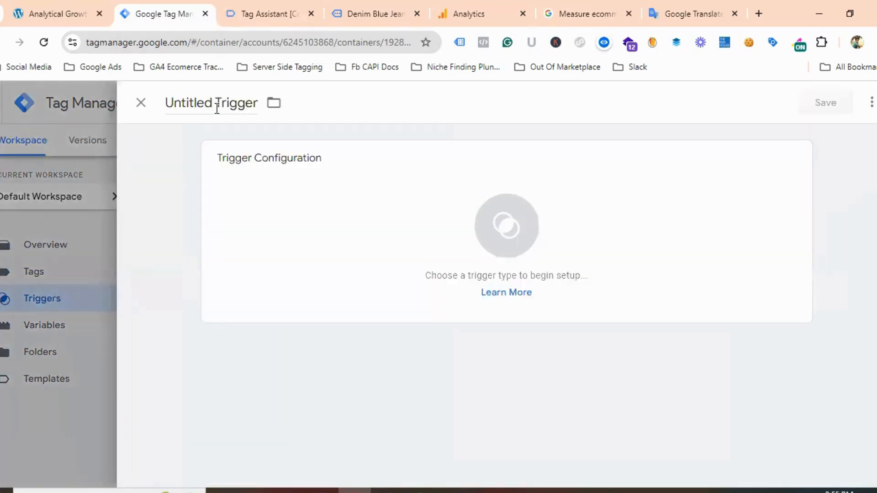
pyautogui.click(216, 102)
pyautogui.press('BackSpace')
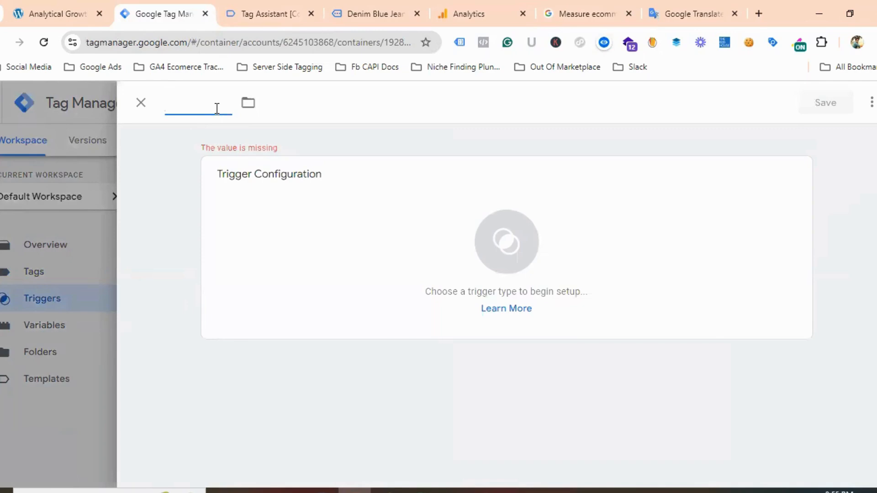
pyautogui.write('GA4 Ec')
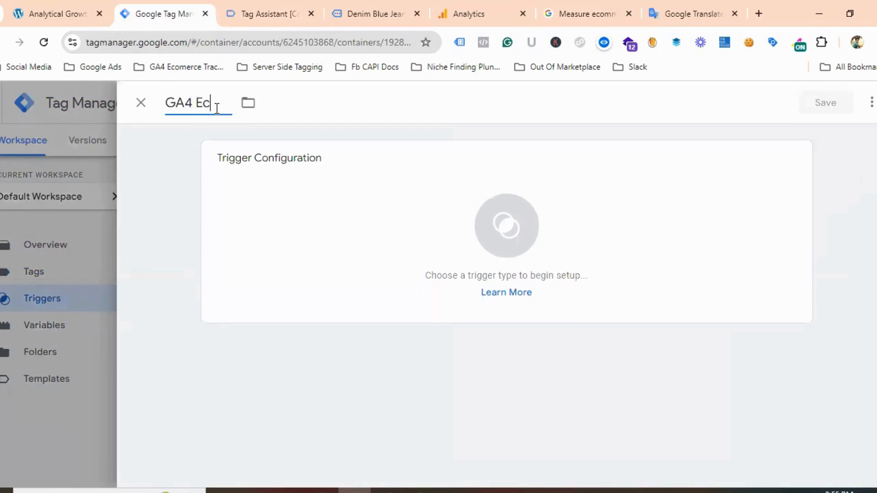
pyautogui.write('ommerce E')
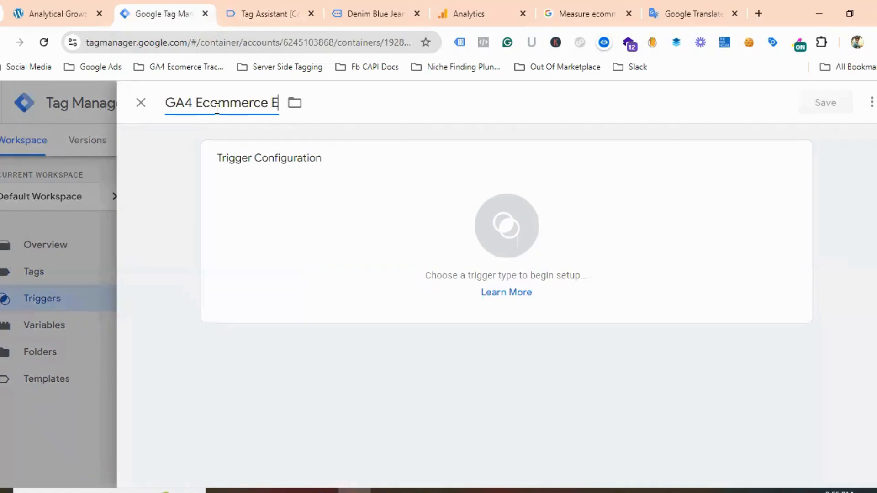
pyautogui.write('vents')
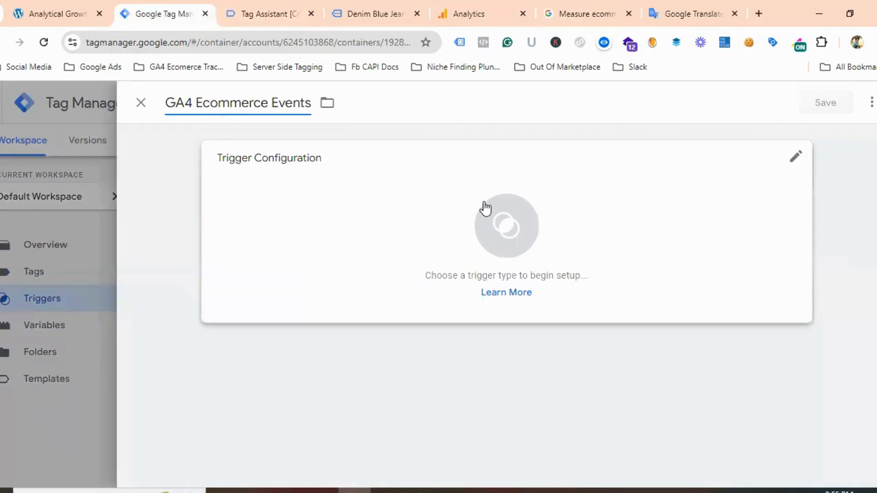
# Step: Set the GA4 Ecommerce Events trigger's type to Custom Event
pyautogui.click(494, 213)
pyautogui.scroll(-4, 597, 221)
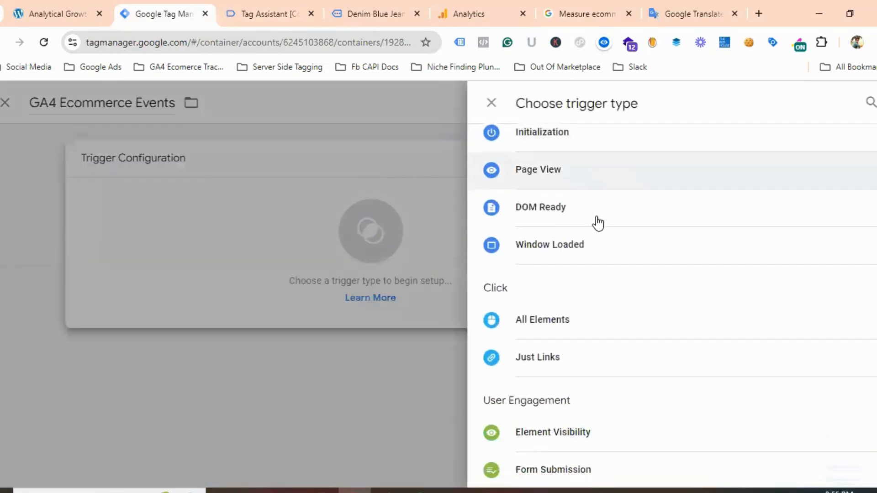
pyautogui.scroll(-3, 596, 222)
pyautogui.click(531, 319)
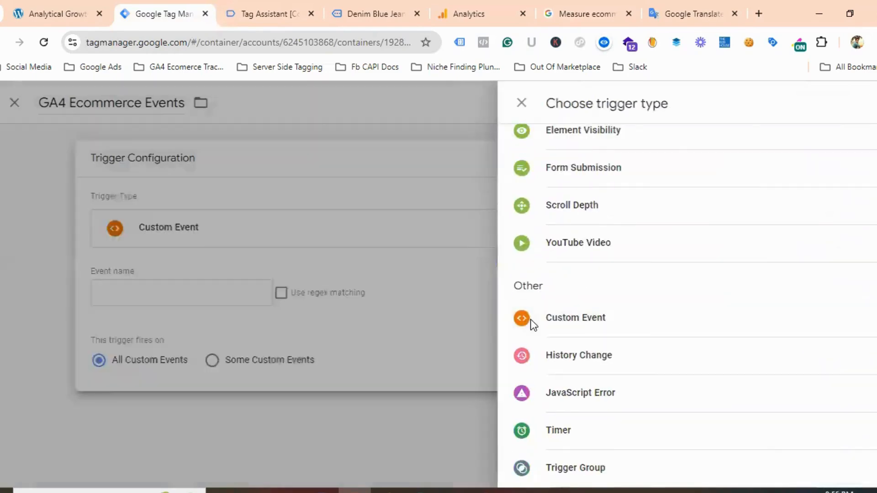
# Step: Copy view_item|add_to_cart|add_to_wishlist|view_cart|remove_from_cart|begin_checkout|add_shipping_info|add_payment_info|purchase from Google Translate as the trigger's event name with regex matching, and save the trigger
pyautogui.click(309, 287)
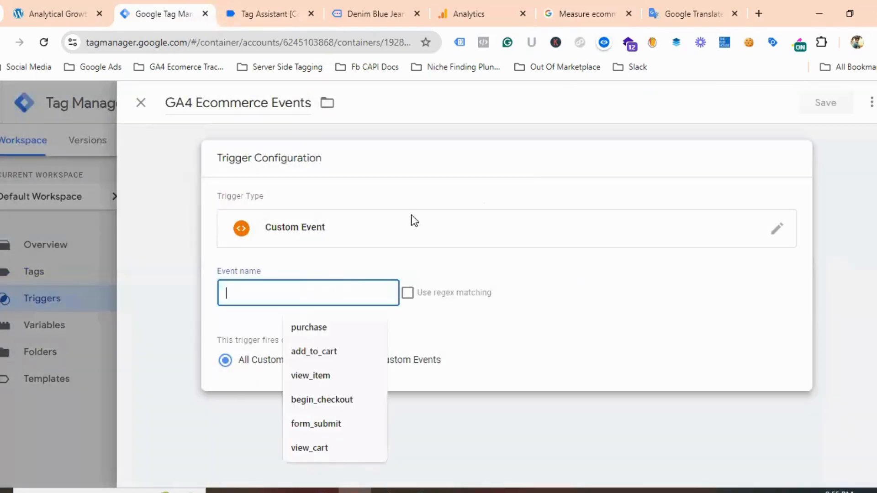
pyautogui.click(675, 5)
pyautogui.hotkey('ctrl', 'a')
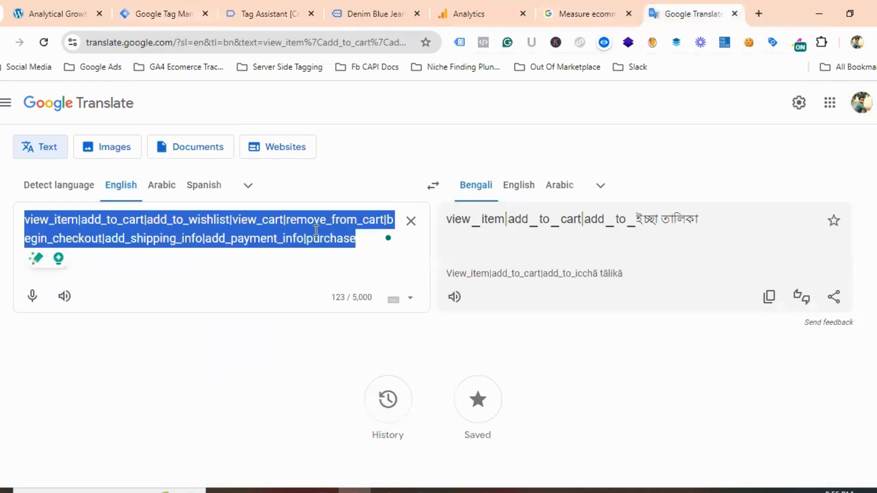
pyautogui.click(158, 10)
pyautogui.click(293, 292)
pyautogui.hotkey('ctrl', 'v')
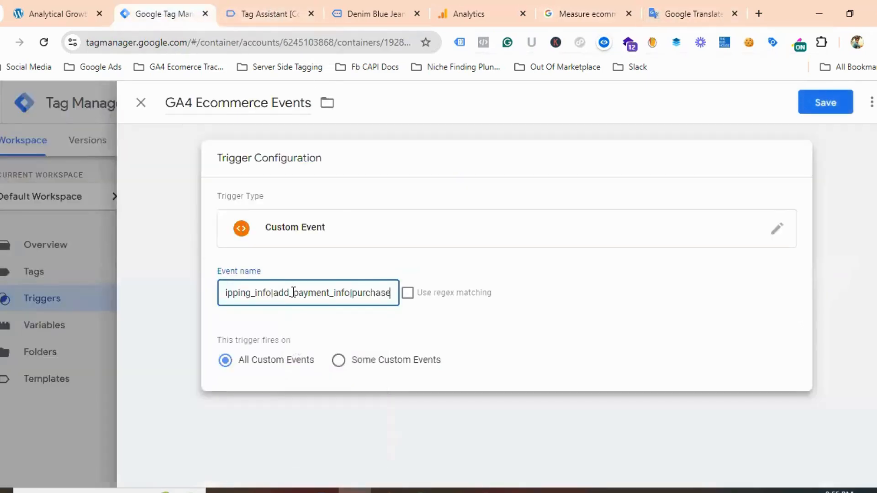
pyautogui.click(408, 293)
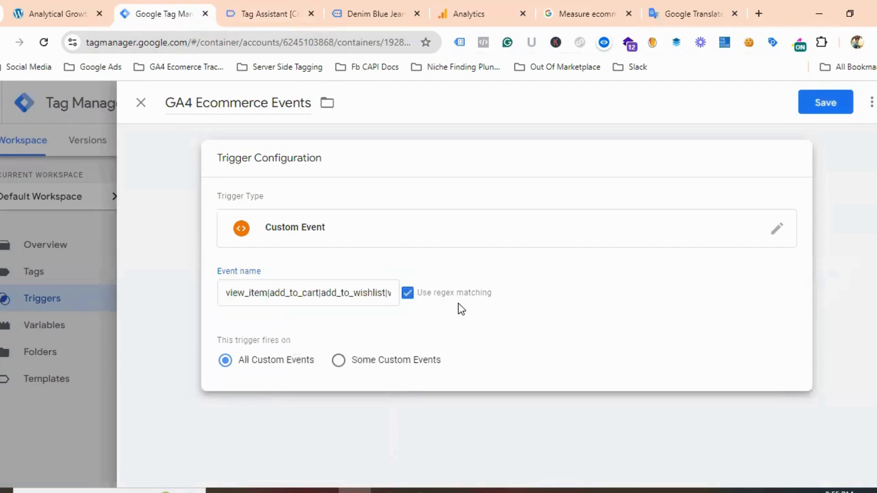
pyautogui.click(824, 104)
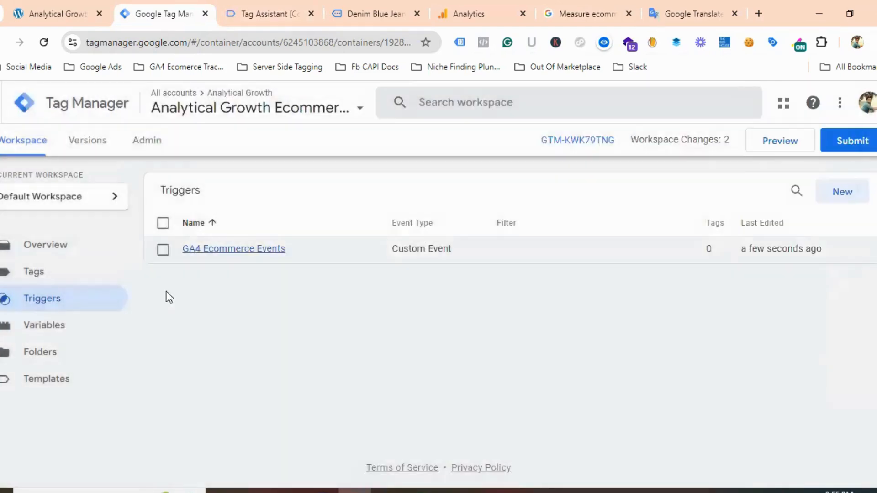
# Step: Review the Before you begin section of the Google Analytics Measure ecommerce guide for the GA4 tag setup instructions
pyautogui.click(48, 273)
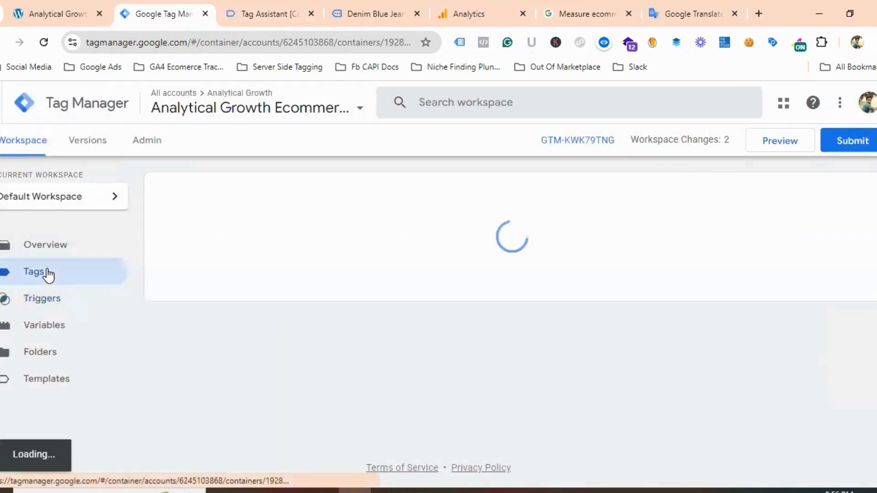
pyautogui.click(568, 11)
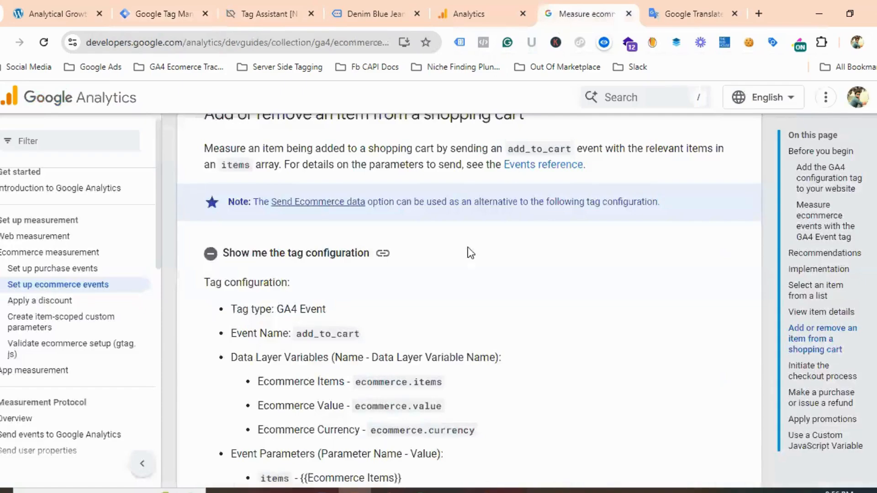
pyautogui.scroll(10, 489, 281)
pyautogui.scroll(15, 487, 276)
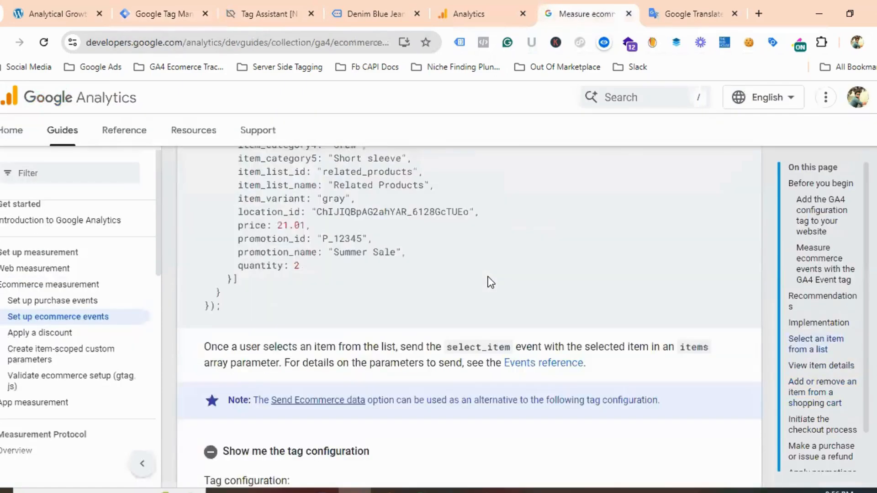
pyautogui.scroll(10, 488, 277)
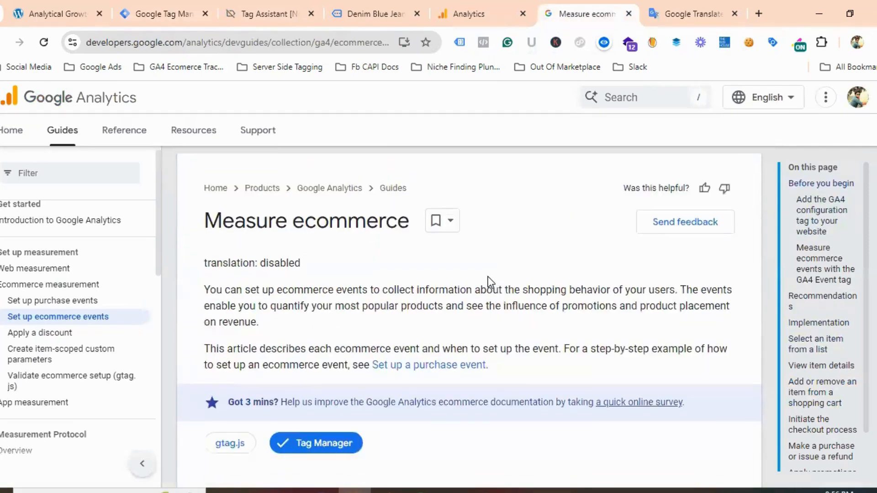
pyautogui.scroll(-8, 487, 278)
pyautogui.scroll(2, 213, 217)
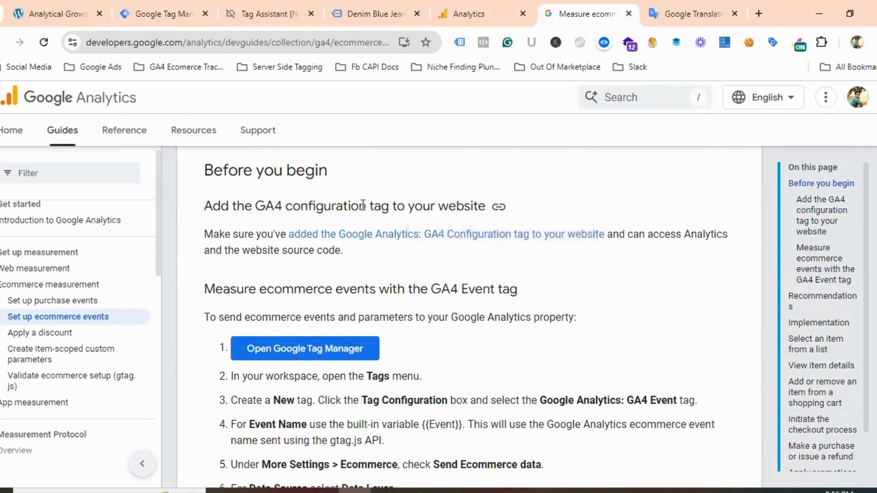
# Step: Return to Tag Manager and start a new tag named Google Tag For GA4
pyautogui.click(160, 11)
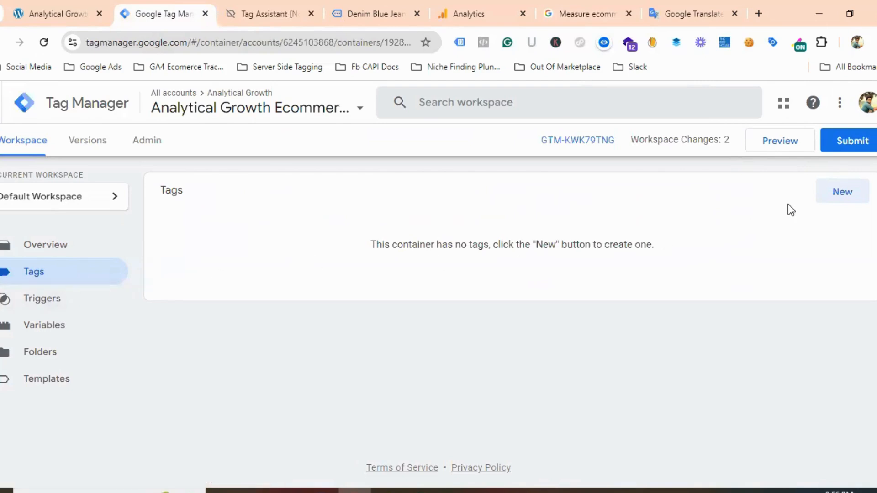
pyautogui.click(841, 194)
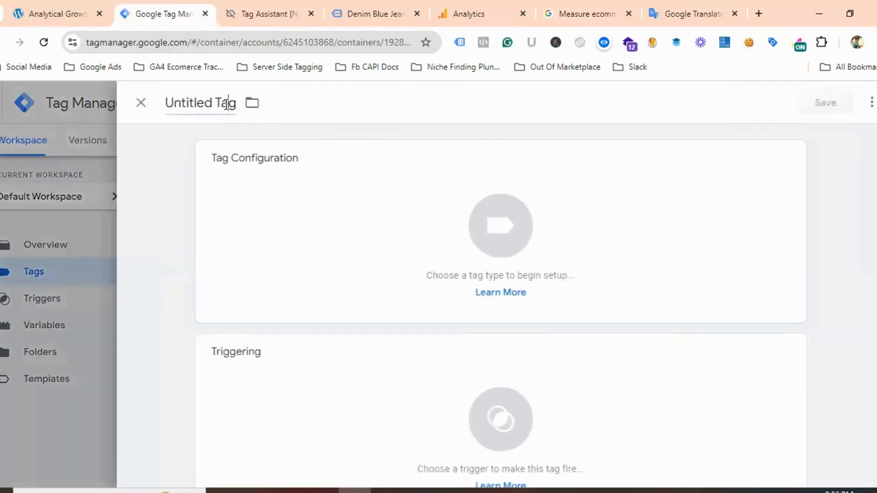
pyautogui.click(226, 104)
pyautogui.press('BackSpace')
pyautogui.write('G')
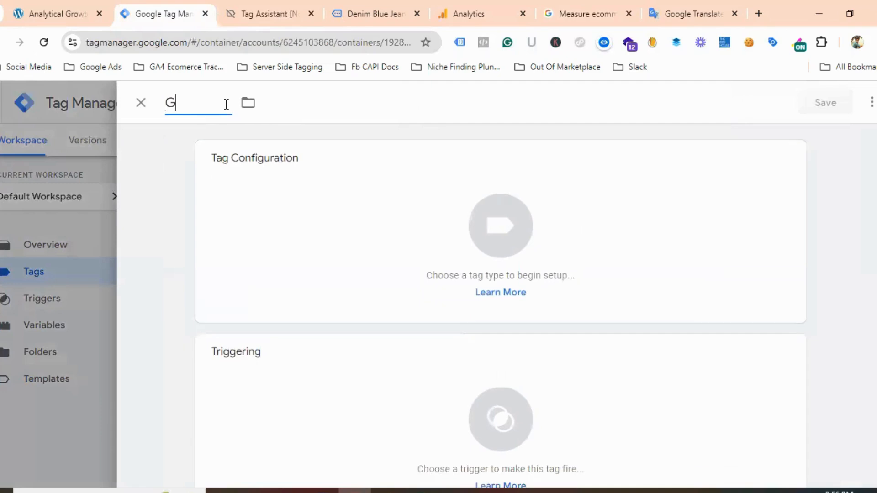
pyautogui.write('oogle Tag For')
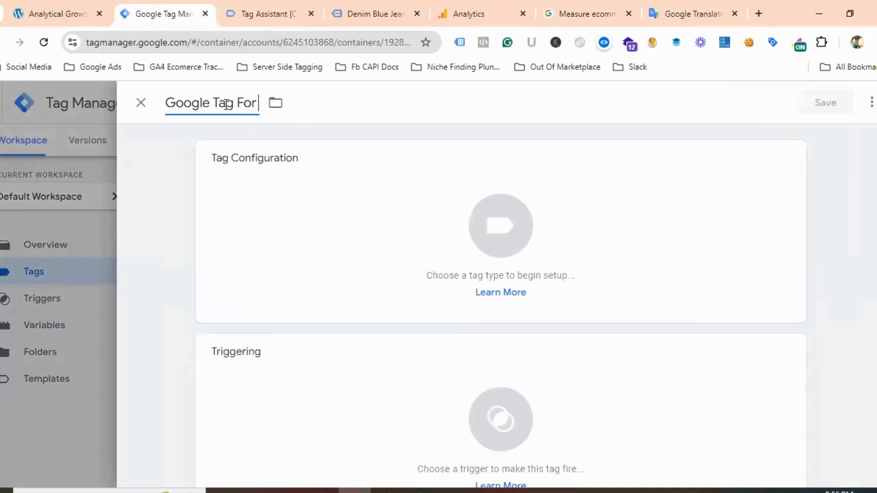
pyautogui.write(' GA4')
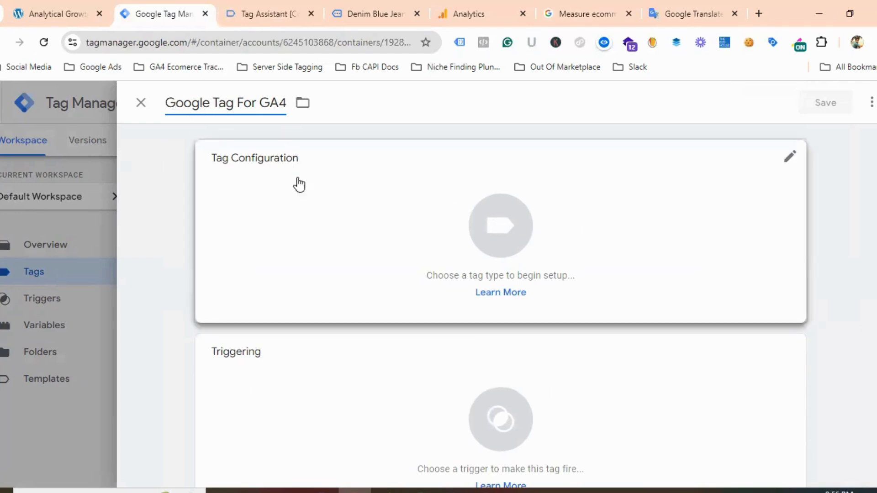
# Step: Set the Google Tag For GA4 tag's type to Google Tag from the Google Analytics tag types
pyautogui.click(512, 240)
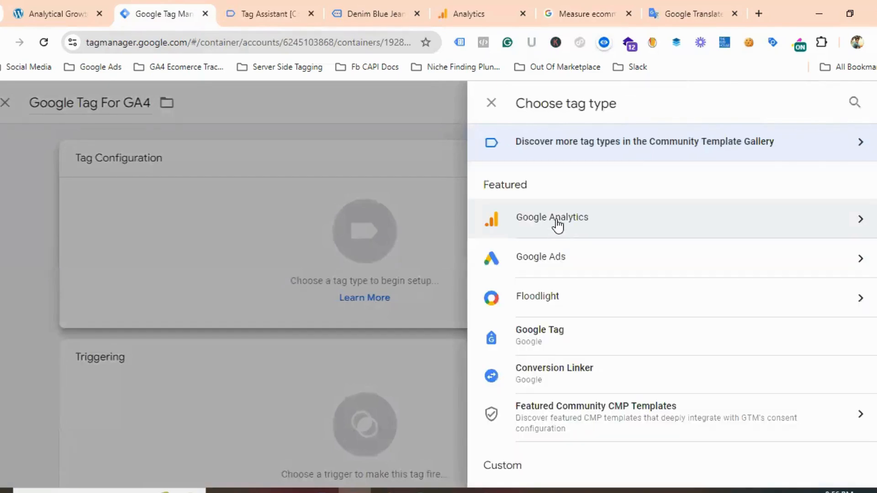
pyautogui.click(558, 223)
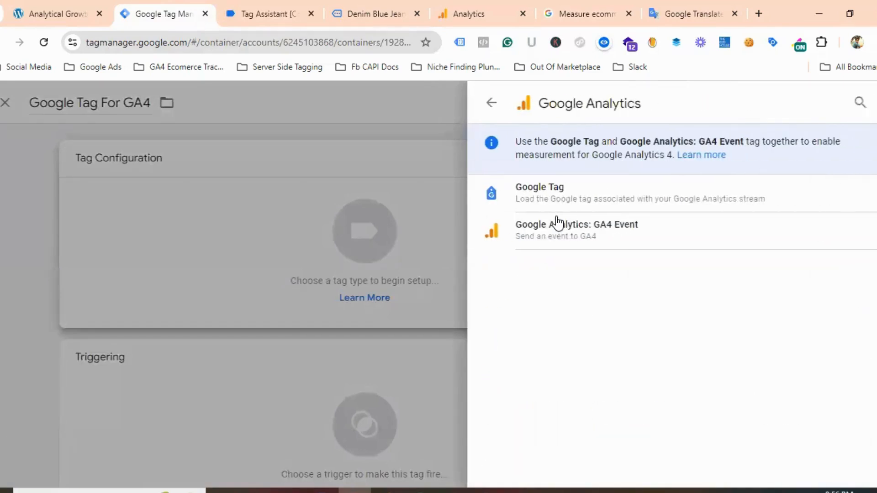
pyautogui.click(533, 194)
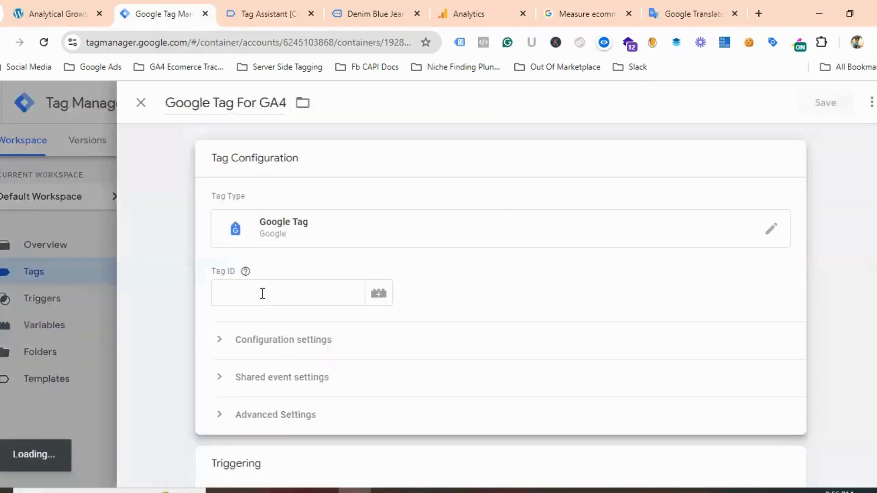
# Step: Copy the measurement ID from the Google Analytics web stream details and use it as the Google Tag's tag ID
pyautogui.click(464, 19)
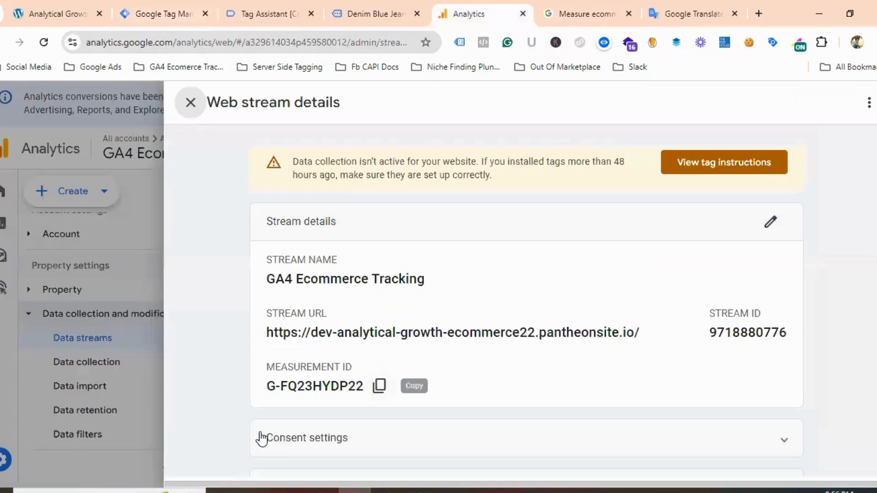
pyautogui.click(379, 385)
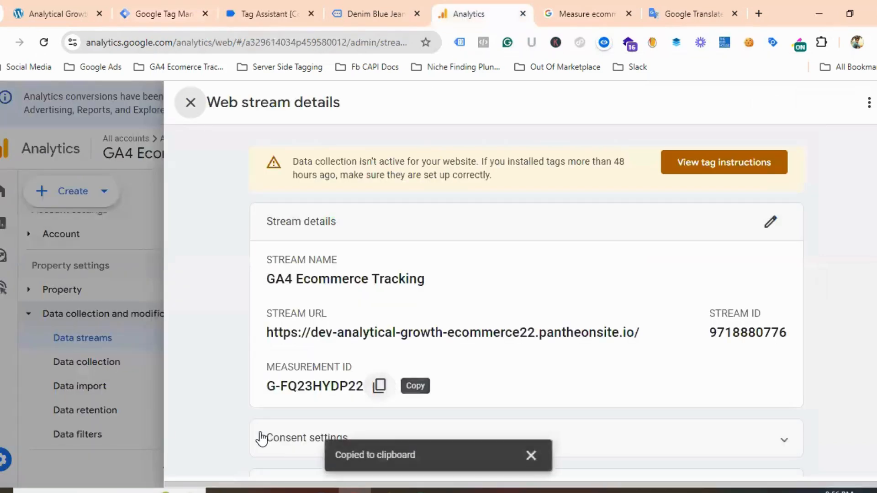
pyautogui.click(169, 14)
pyautogui.click(242, 284)
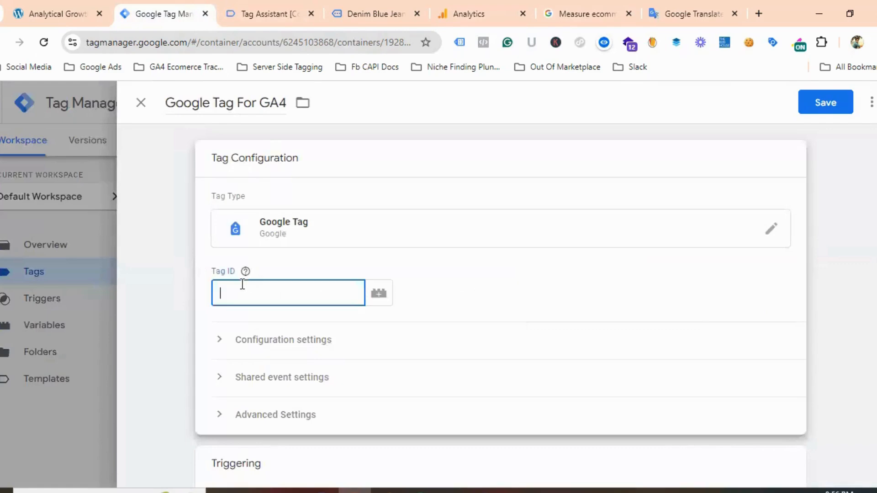
pyautogui.hotkey('ctrl', 'v')
pyautogui.click(266, 321)
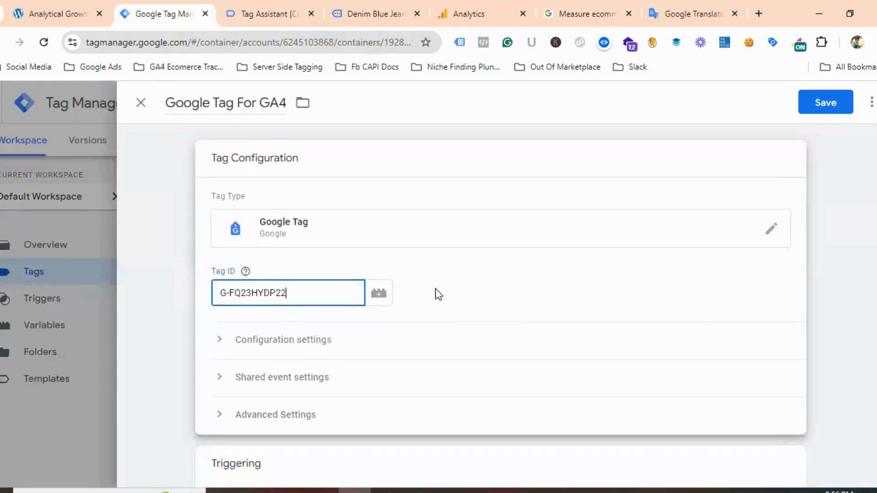
# Step: Add the All Pages trigger to the Google Tag For GA4 tag and save the tag
pyautogui.scroll(-2, 345, 305)
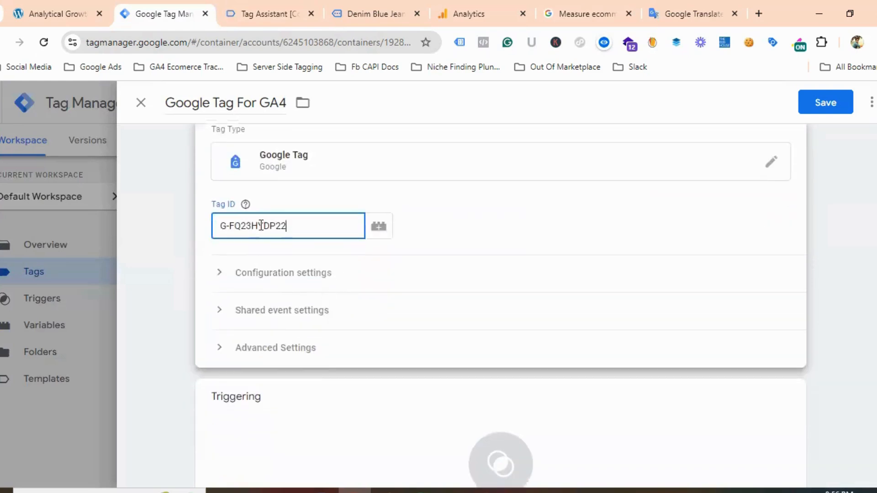
pyautogui.scroll(-3, 331, 233)
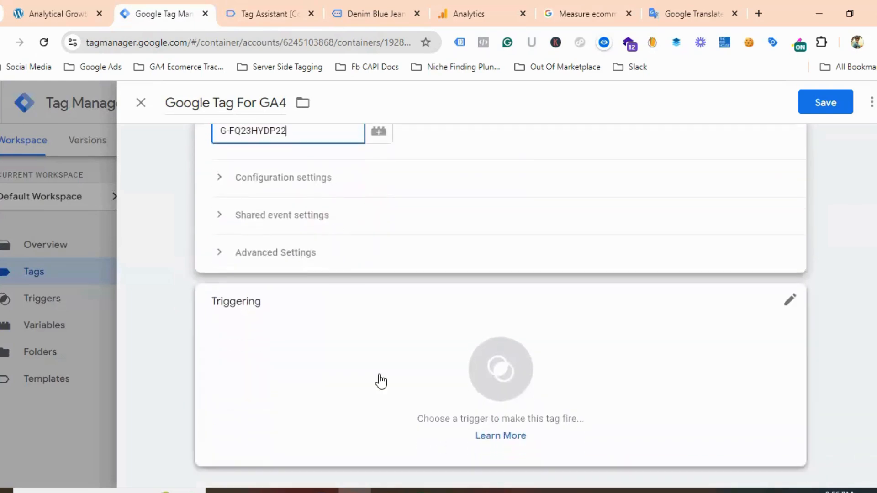
pyautogui.click(393, 356)
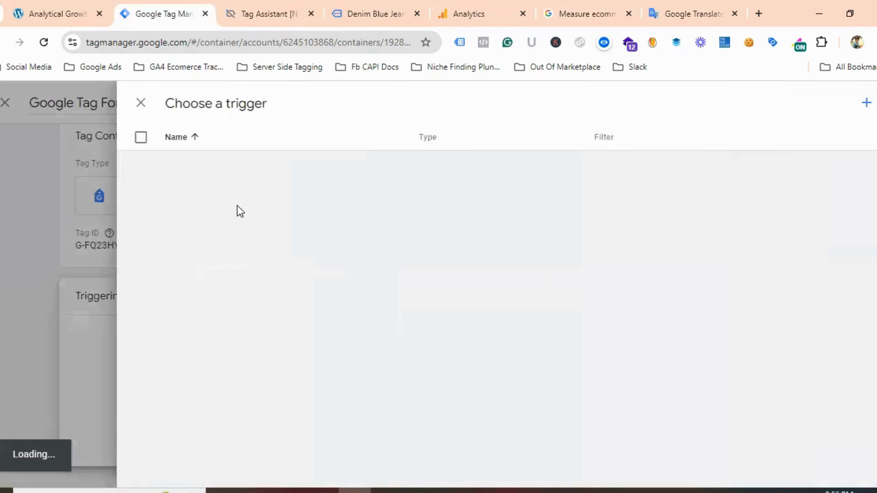
pyautogui.click(193, 162)
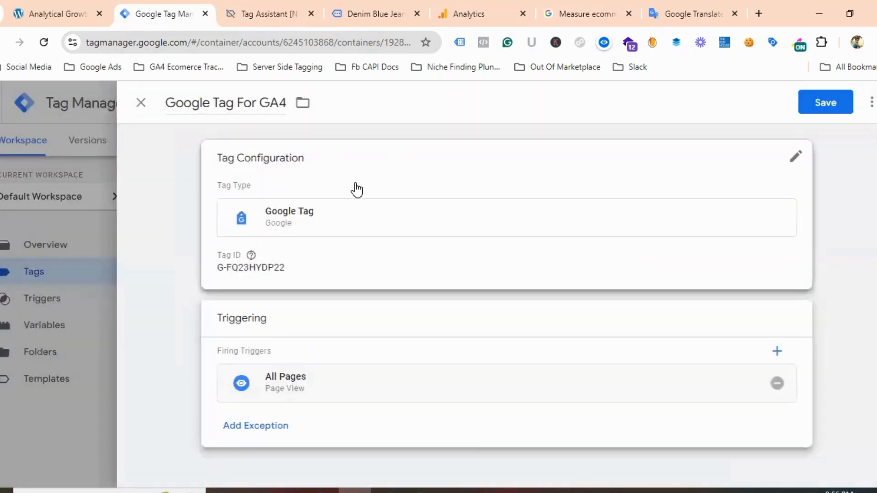
pyautogui.click(822, 106)
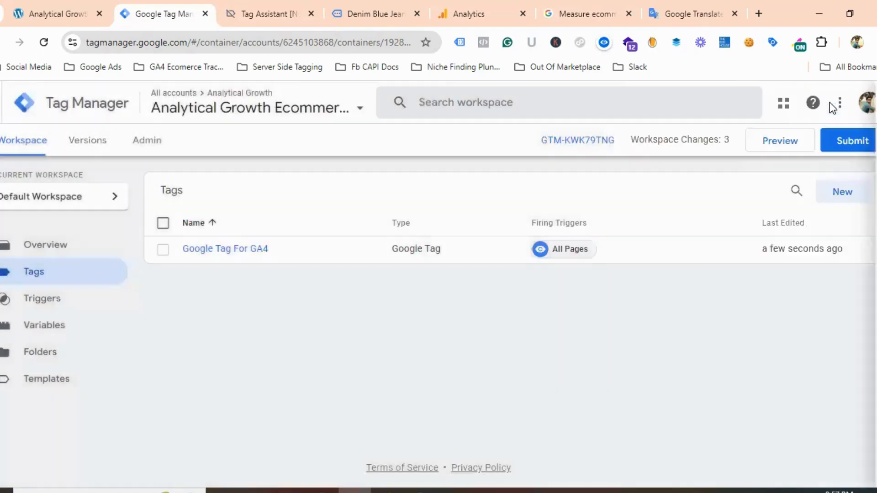
# Step: Start another new tag named GA4 Ecommerce Events Tag and bring up its choice of tag types
pyautogui.click(839, 196)
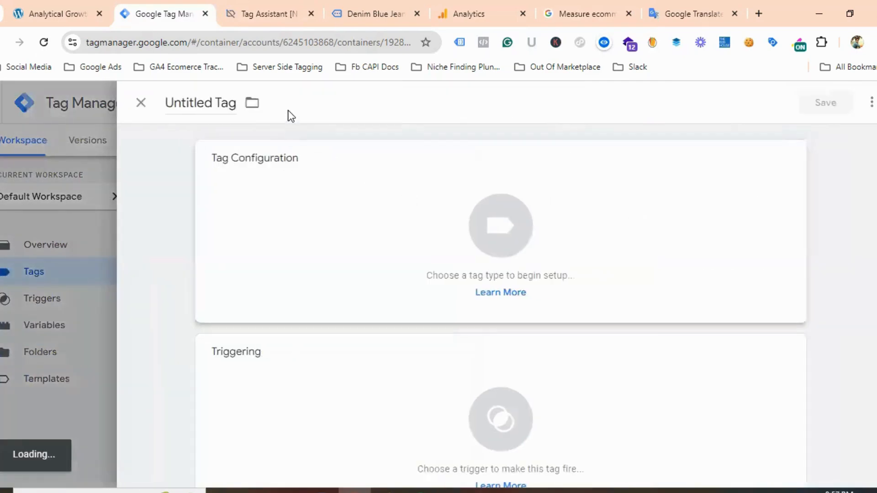
pyautogui.click(205, 104)
pyautogui.press('BackSpace')
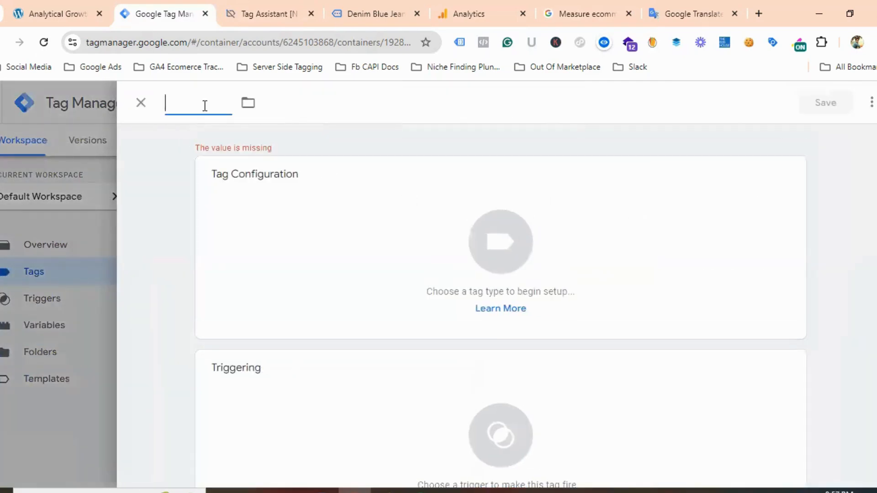
pyautogui.write('GA4')
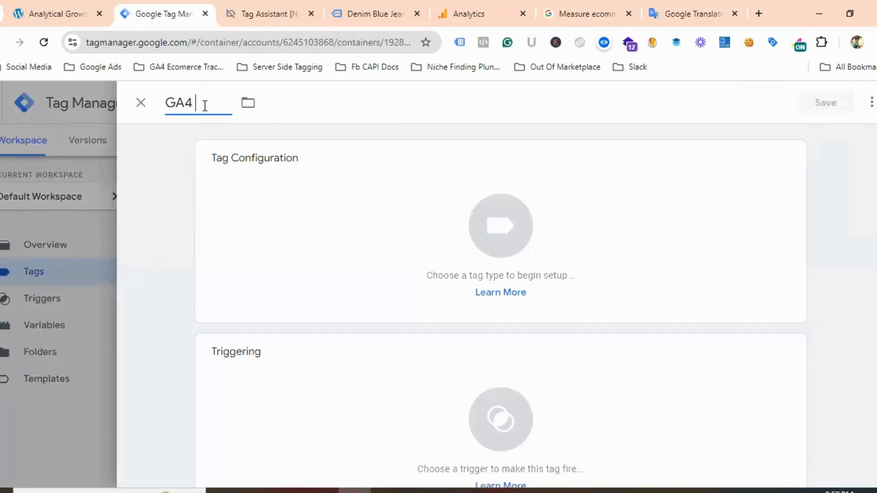
pyautogui.write(' Ecomme')
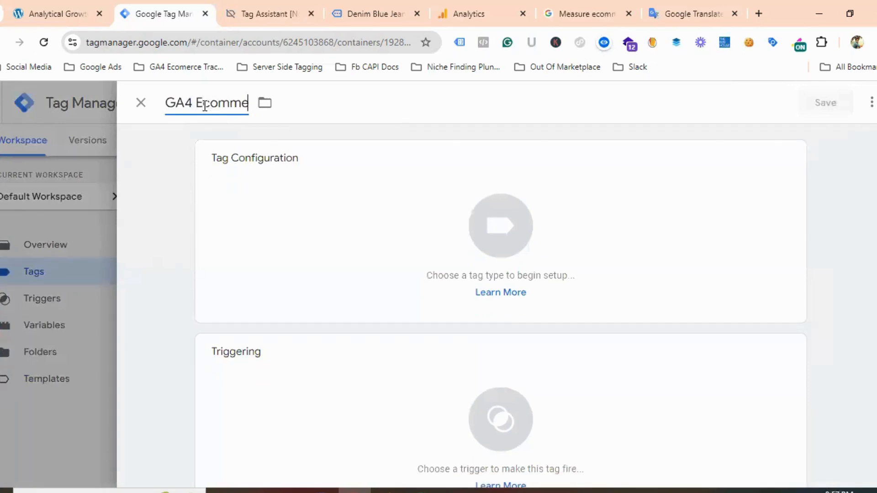
pyautogui.write('rce Ta')
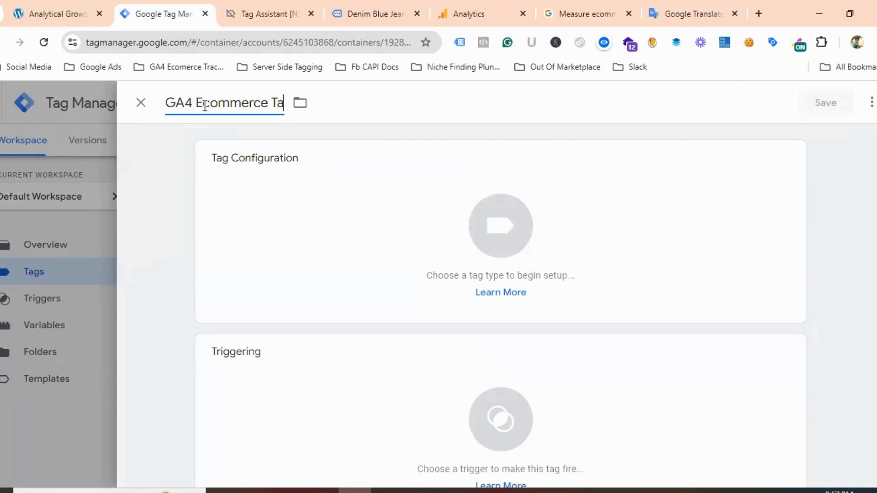
pyautogui.press('BackSpace')
pyautogui.press('BackSpace')
pyautogui.write('E')
pyautogui.write('ve')
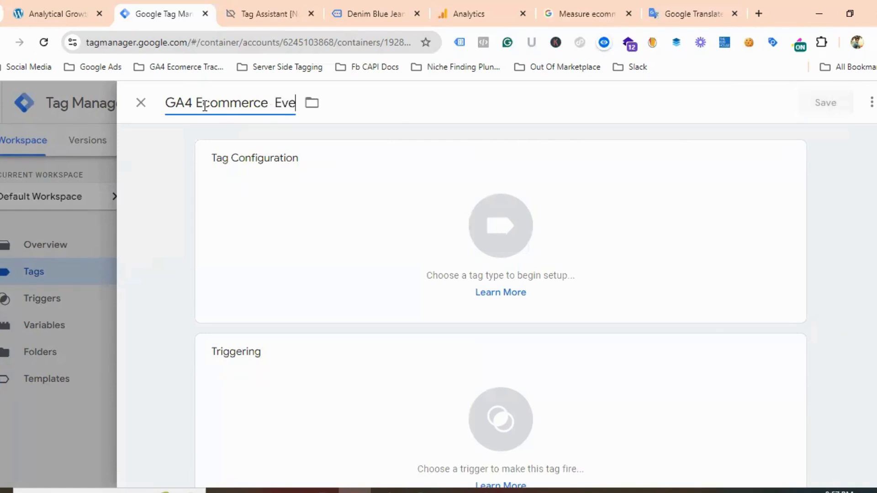
pyautogui.write('nts Tag')
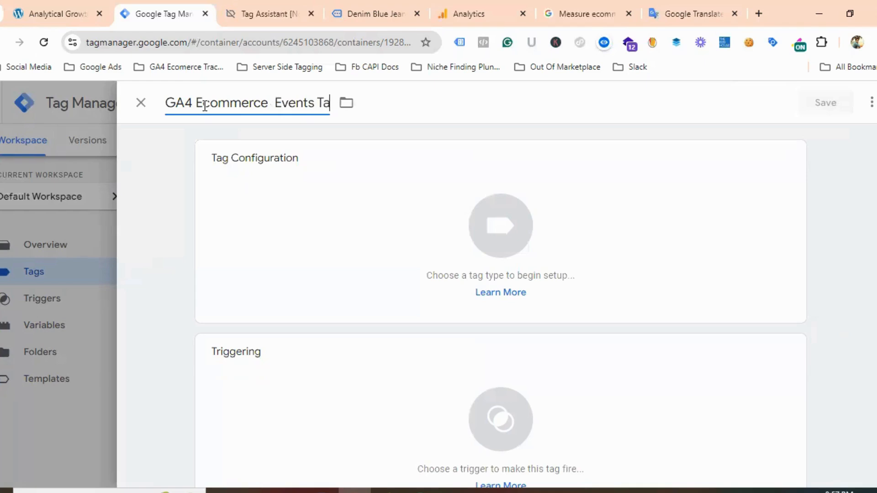
pyautogui.click(473, 228)
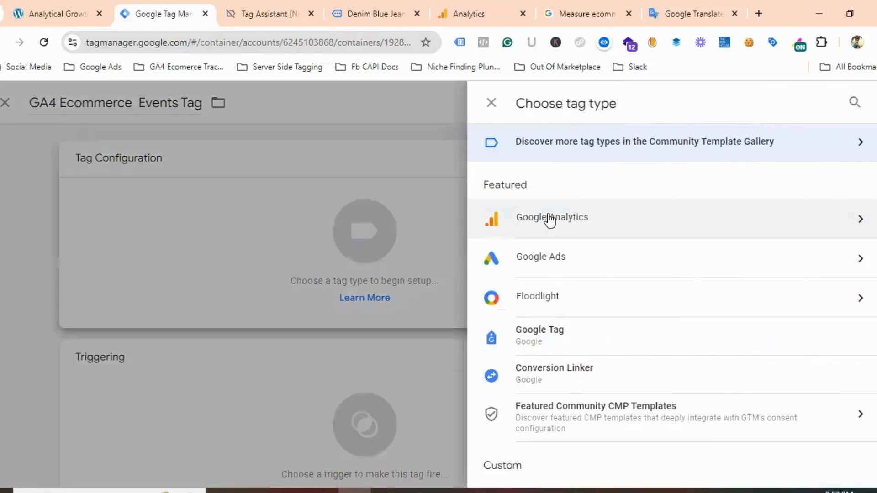
# Step: Set the tag type to Google Analytics: GA4 Event and use the {{GA4 Measurement Id}} variable as its measurement ID
pyautogui.click(550, 220)
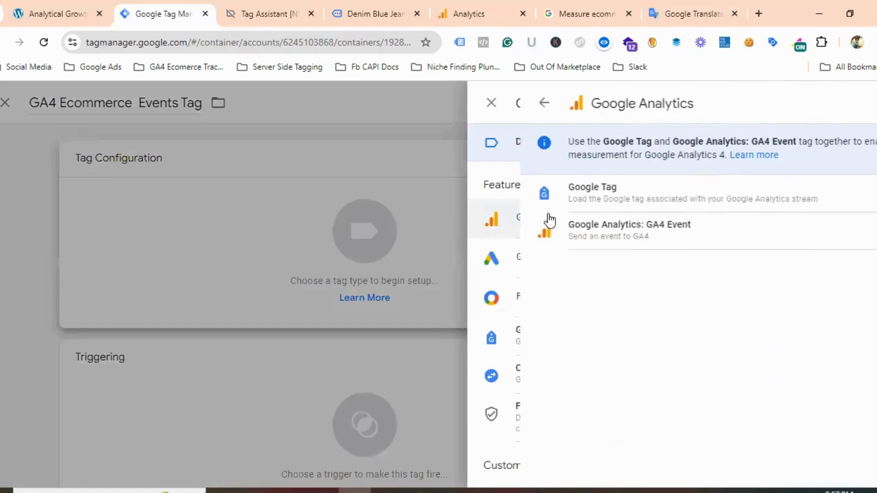
pyautogui.click(553, 234)
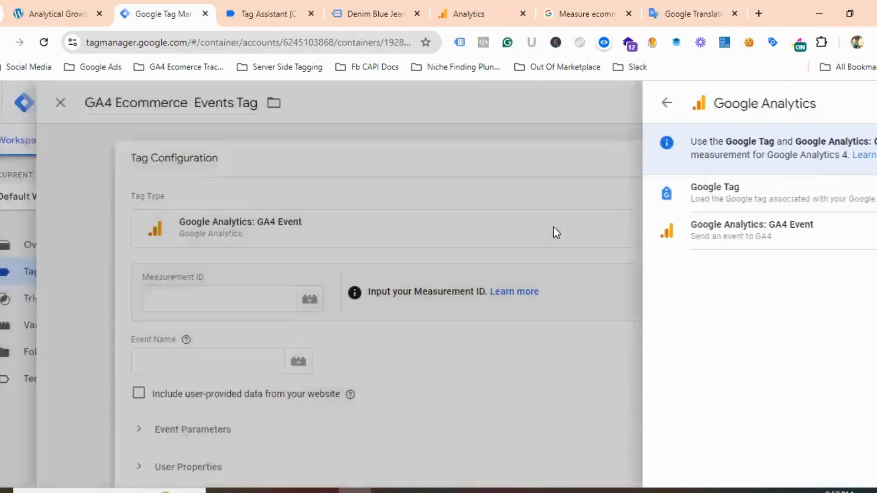
pyautogui.click(283, 300)
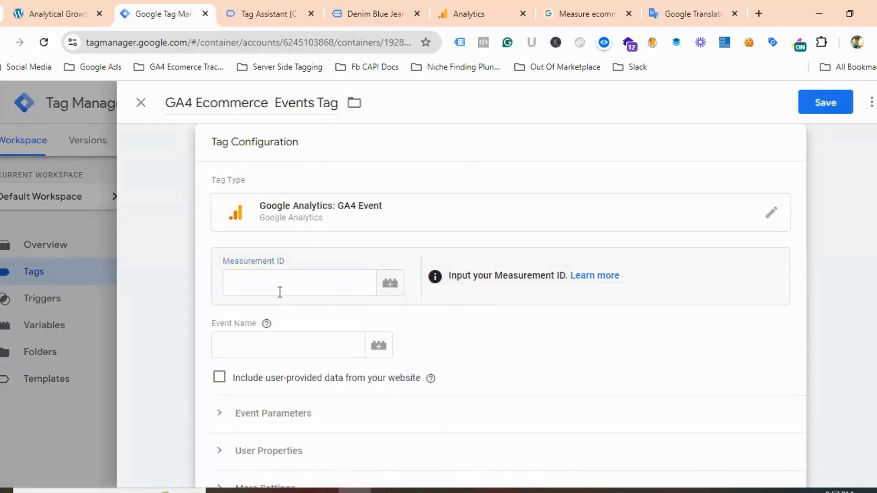
pyautogui.click(279, 292)
pyautogui.write('{{')
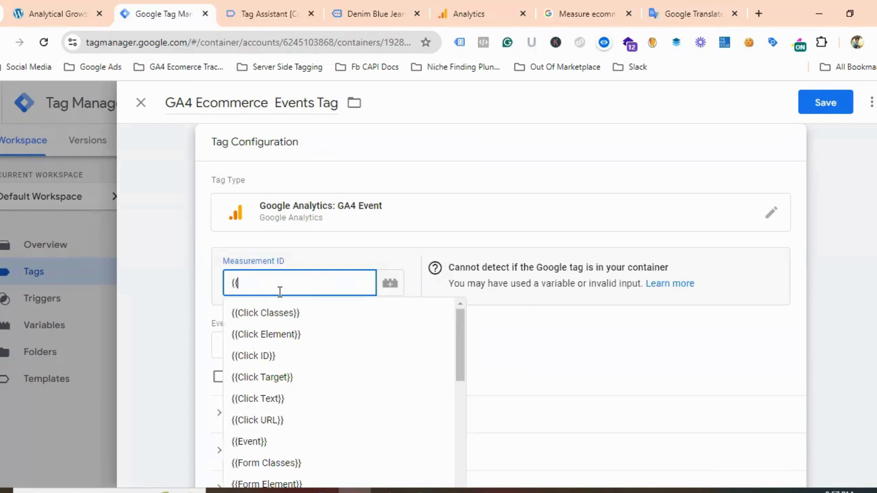
pyautogui.write('GA4')
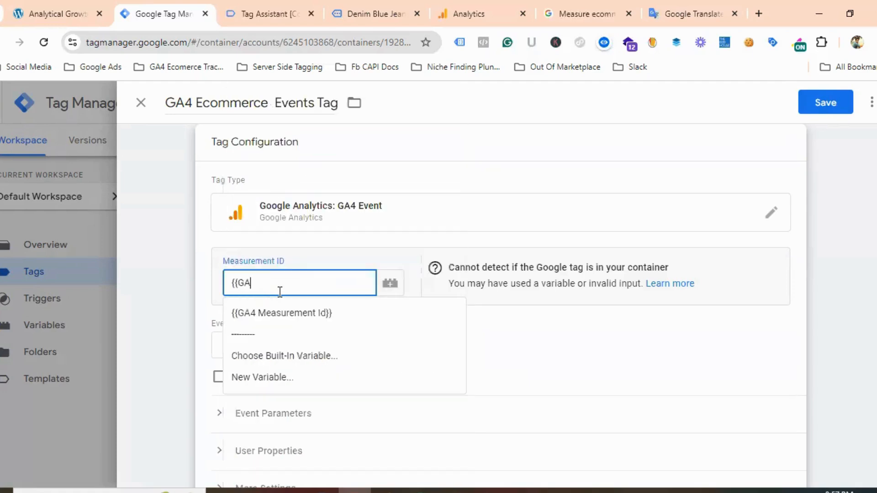
pyautogui.click(278, 310)
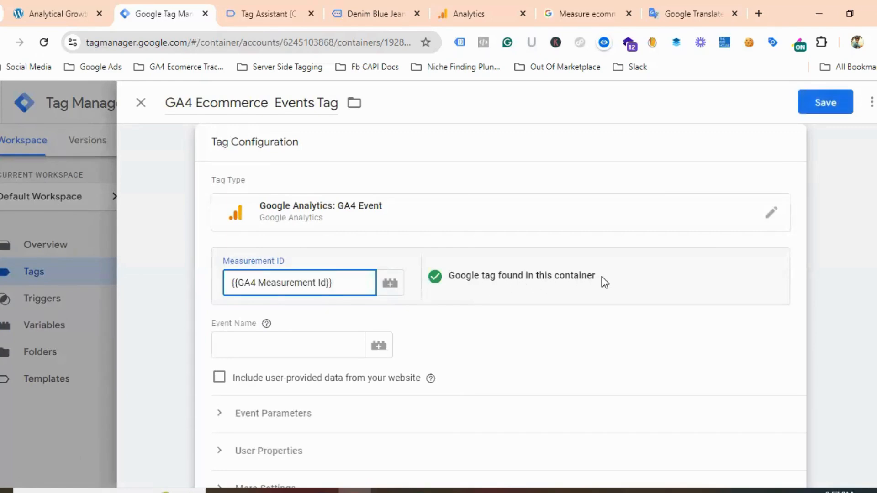
# Step: Set the tag's event name to the built-in {{Event}} variable
pyautogui.scroll(-1, 466, 317)
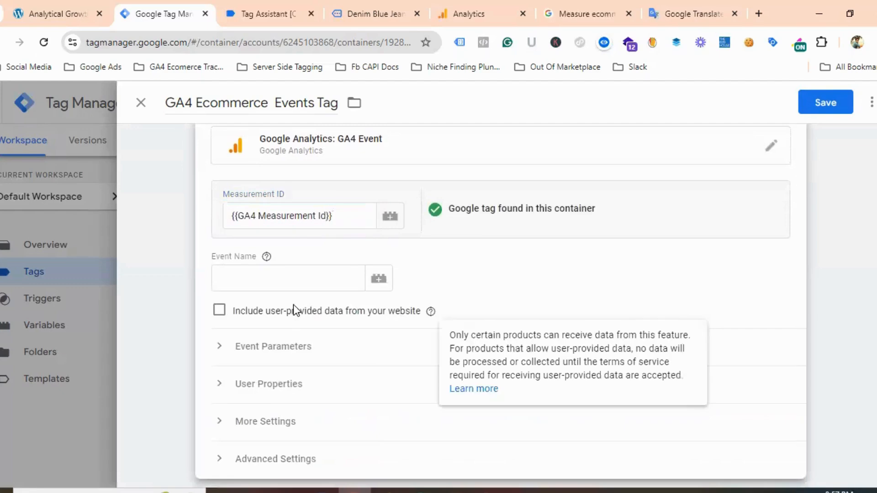
pyautogui.click(280, 278)
pyautogui.click(387, 280)
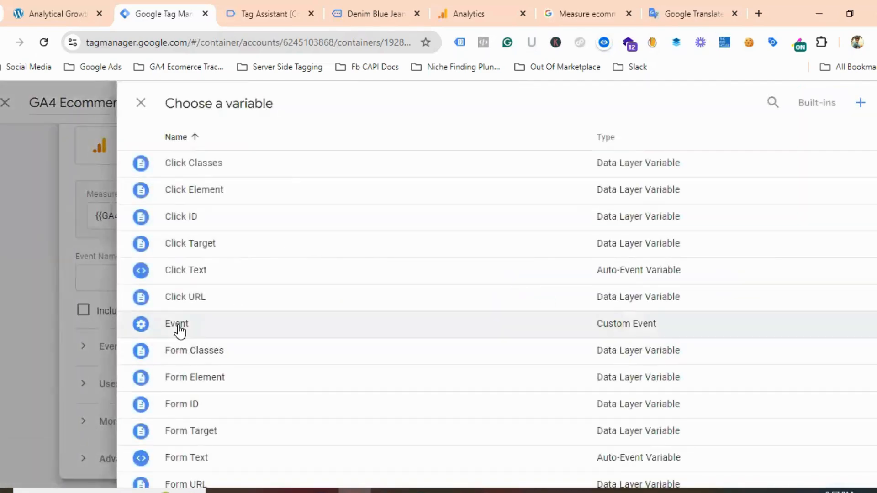
pyautogui.click(177, 323)
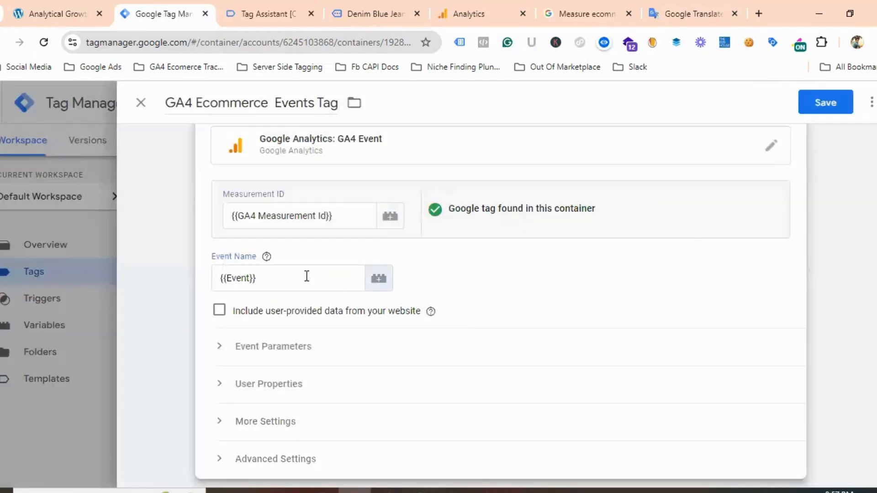
# Step: Consult the Google Analytics ecommerce guide's GA4 Event tag instructions and enable Send Ecommerce data in the tag, with Data Layer as the source
pyautogui.scroll(-3, 355, 269)
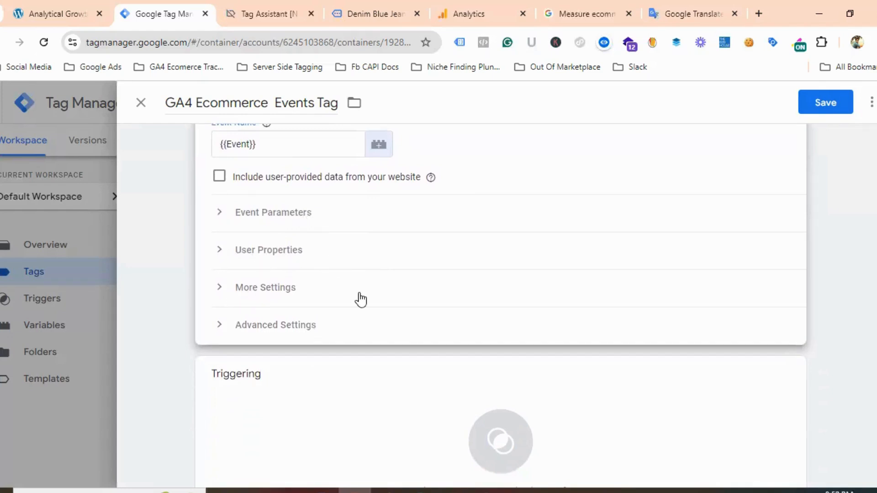
pyautogui.click(250, 288)
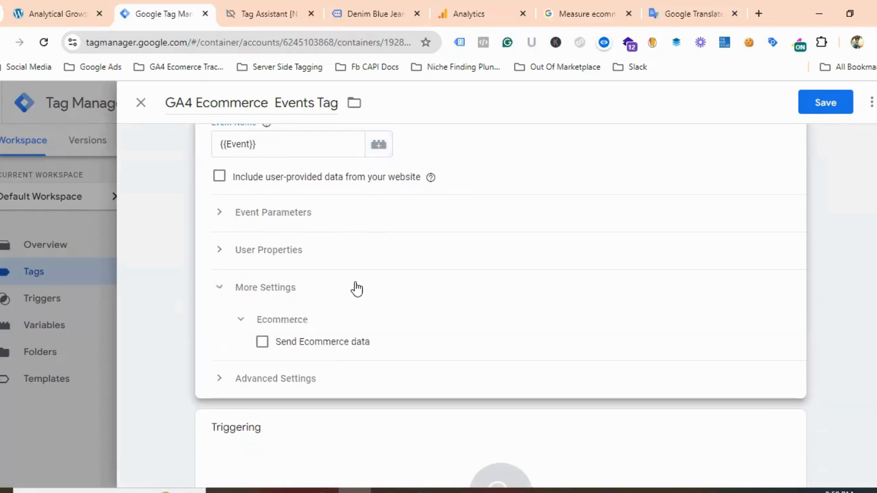
pyautogui.scroll(-2, 338, 285)
pyautogui.click(558, 15)
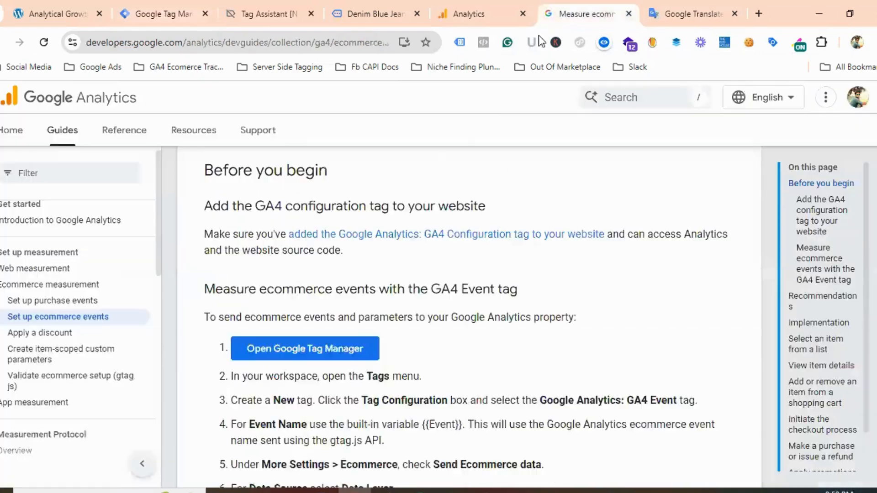
pyautogui.scroll(-5, 347, 253)
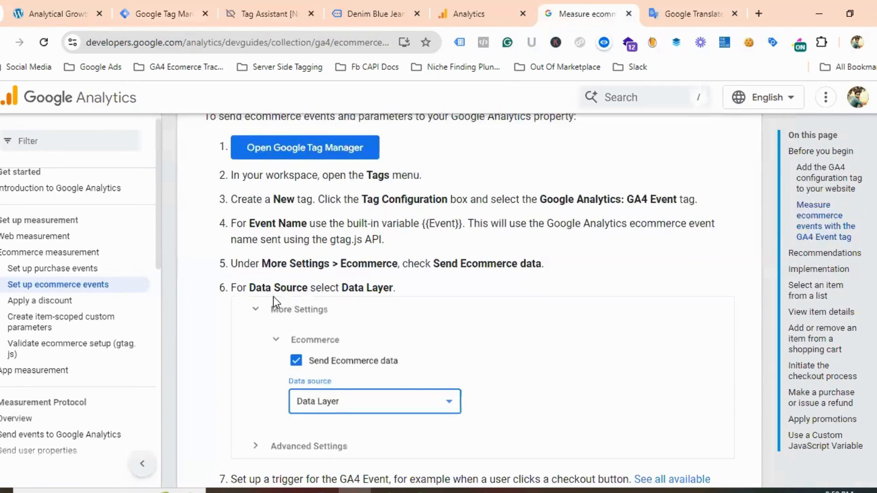
pyautogui.scroll(-2, 372, 347)
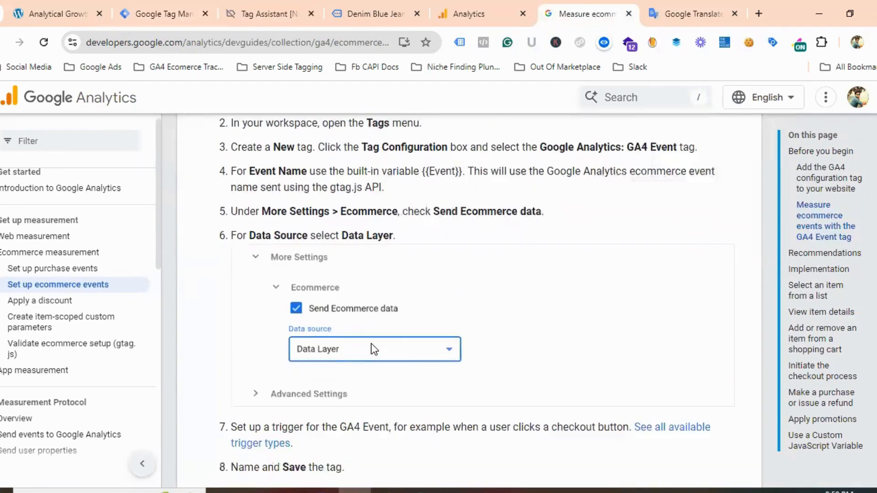
pyautogui.scroll(2, 333, 269)
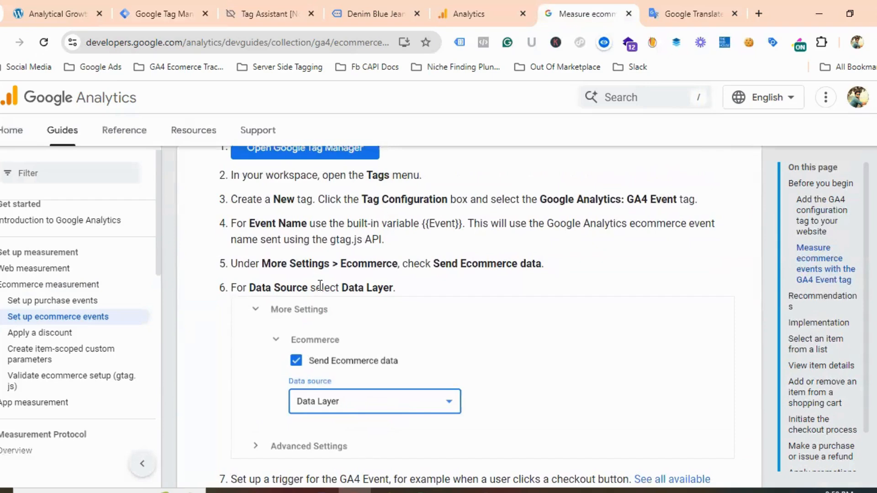
pyautogui.click(169, 16)
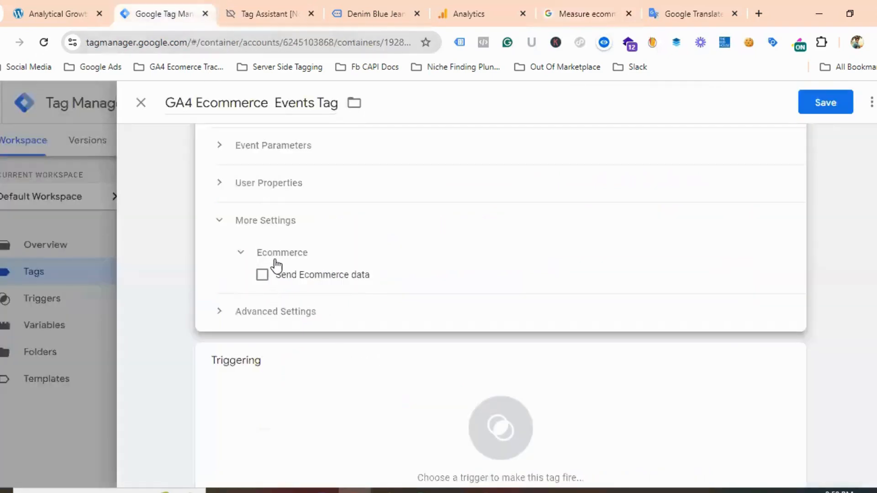
pyautogui.click(262, 275)
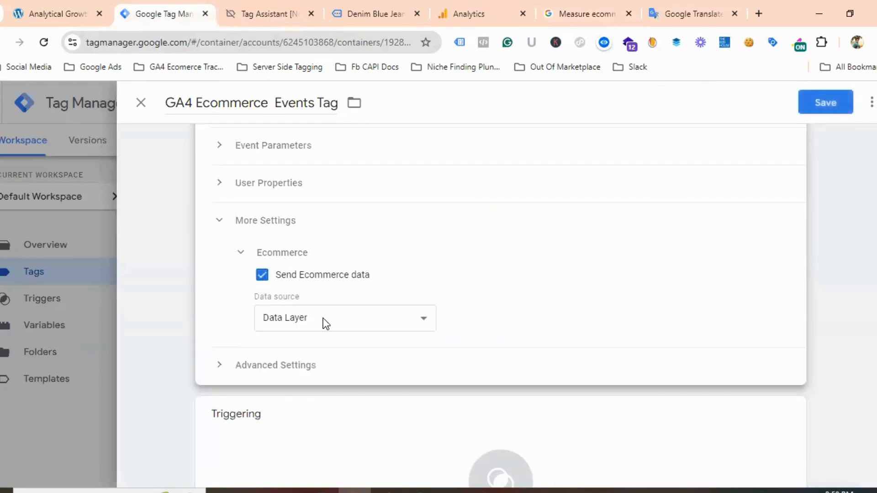
# Step: Add the GA4 Ecommerce Events trigger to the GA4 Ecommerce Events Tag and save the tag
pyautogui.scroll(-3, 359, 302)
pyautogui.click(390, 369)
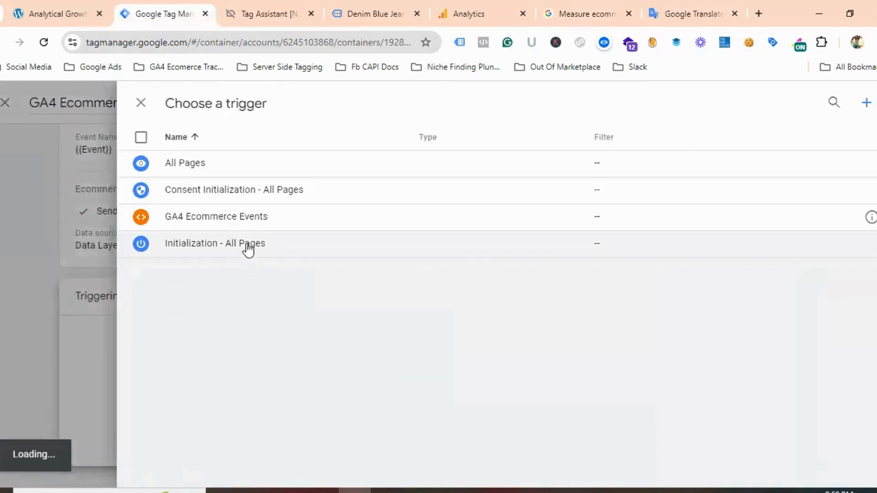
pyautogui.click(233, 221)
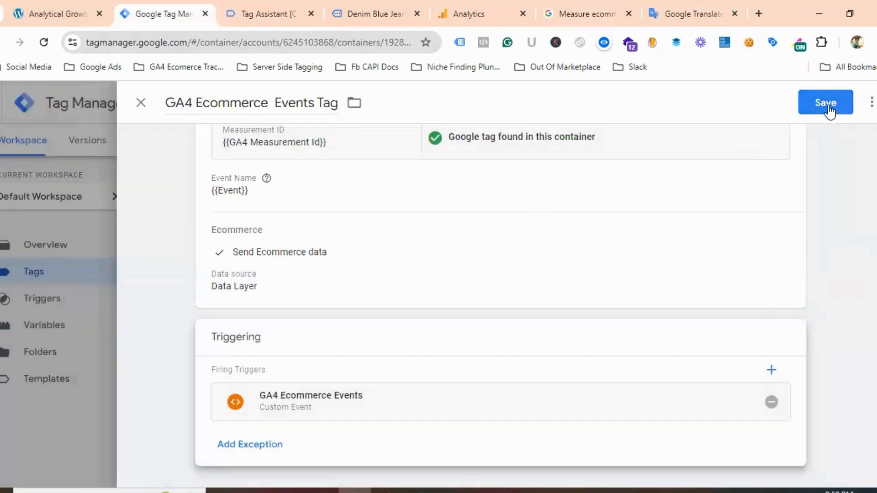
pyautogui.click(825, 104)
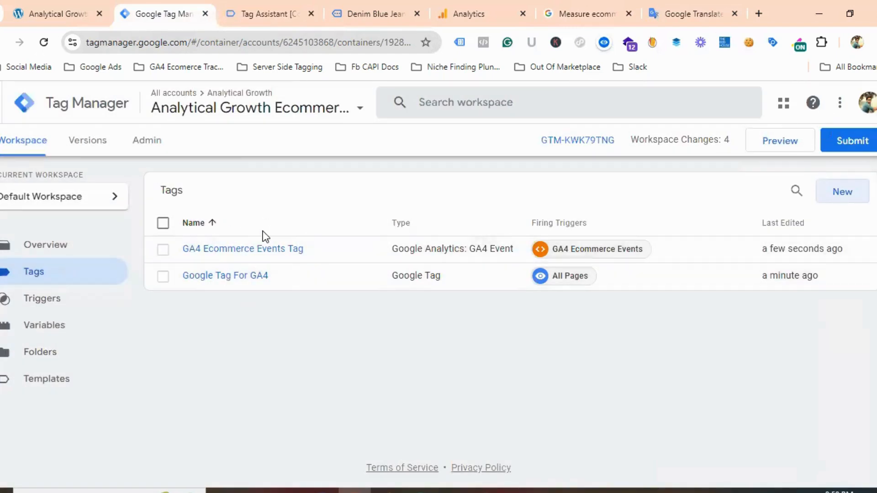
# Step: Switch to Google Analytics and open DebugView from the GA4 Ecommerce Tracking property's admin settings
pyautogui.click(463, 13)
pyautogui.click(190, 103)
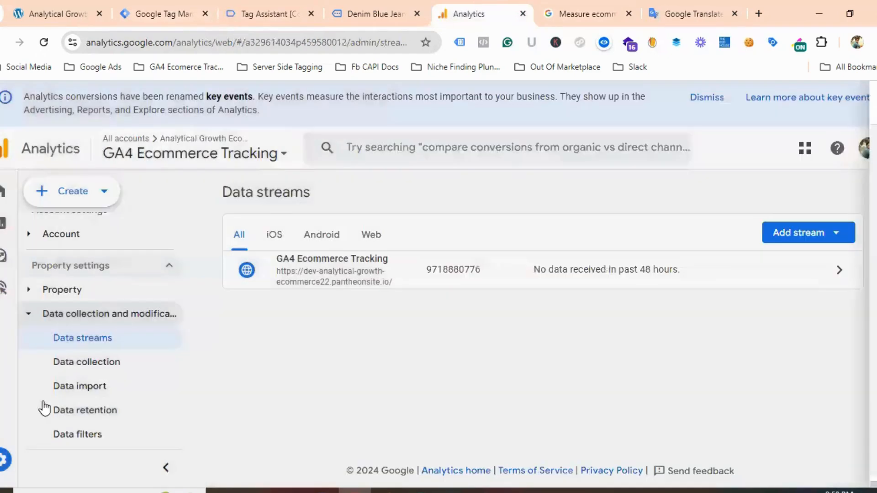
pyautogui.click(91, 436)
pyautogui.scroll(-2, 94, 429)
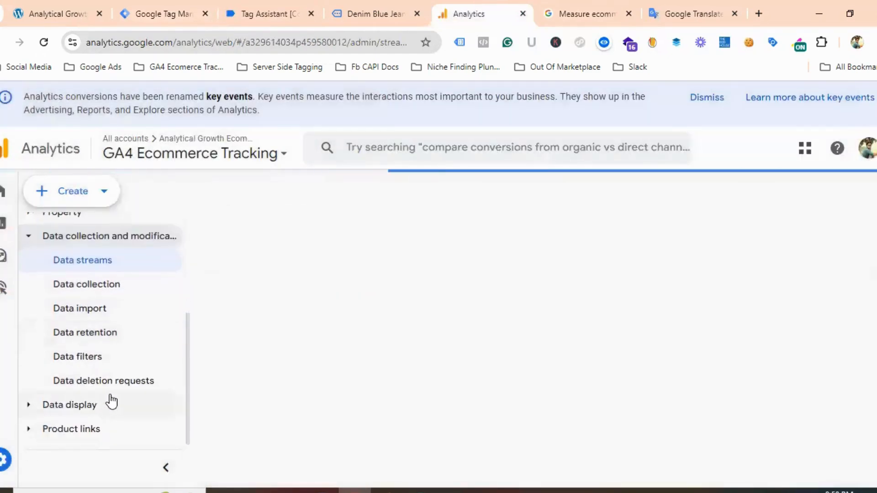
pyautogui.moveTo(7, 461)
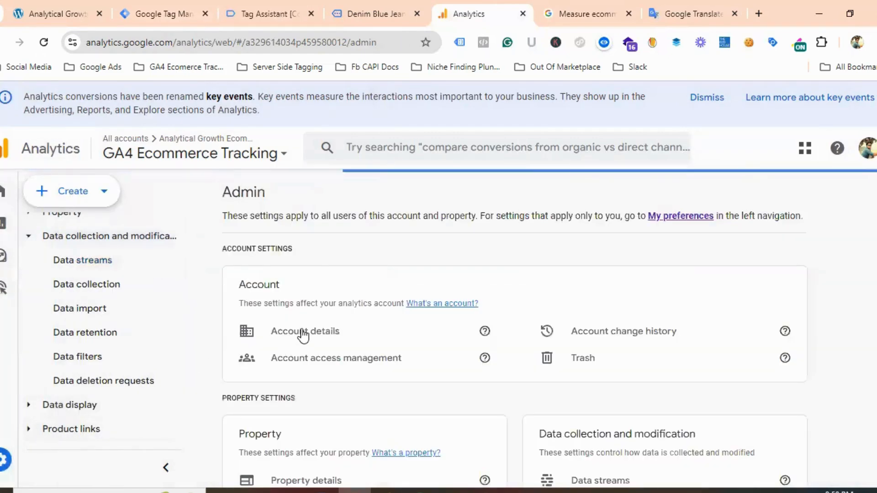
pyautogui.scroll(-10, 306, 333)
pyautogui.scroll(-2, 307, 334)
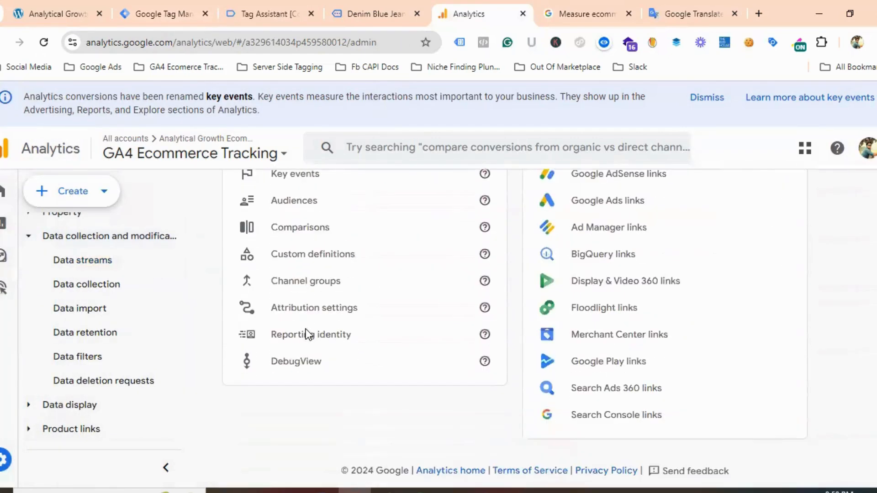
pyautogui.click(292, 361)
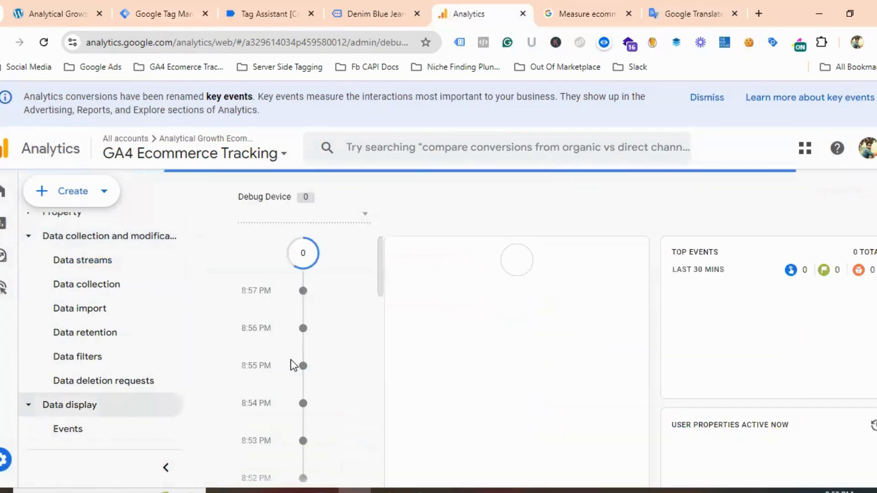
# Step: Close the old Tag Assistant and Denim Blue Jeans pages, and start a new Tag Manager preview connected to the store's URL
pyautogui.click(288, 14)
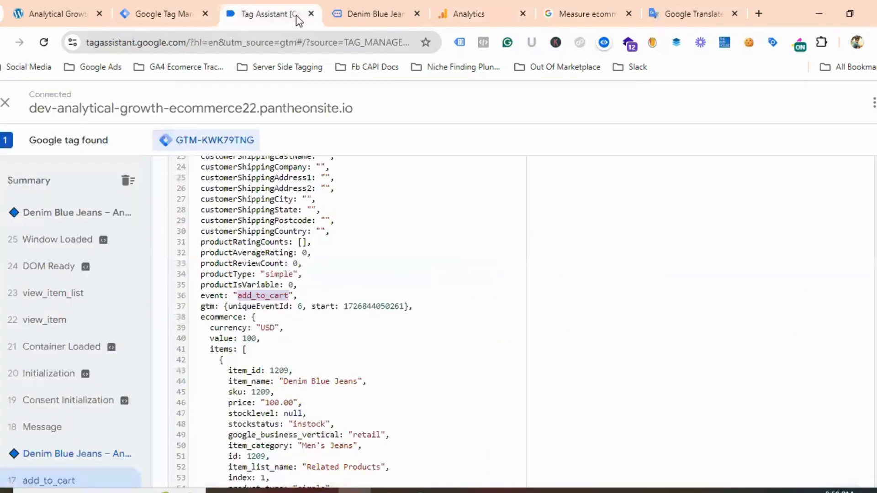
pyautogui.click(311, 14)
pyautogui.click(310, 13)
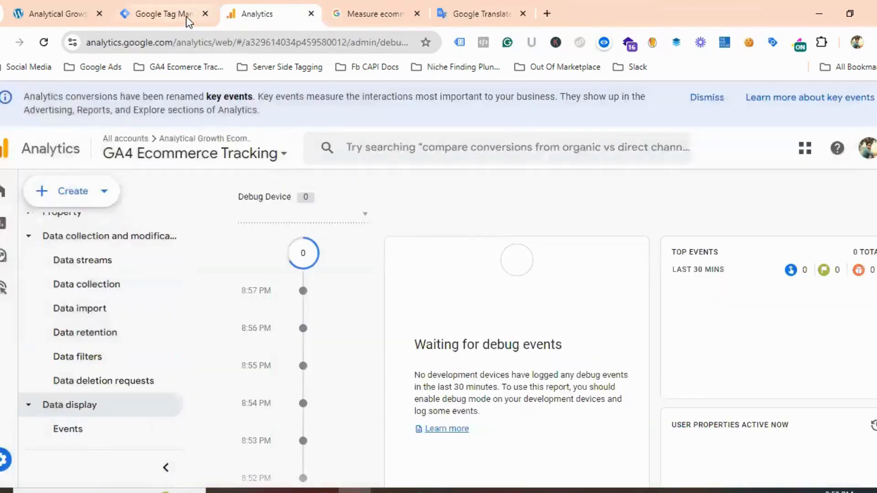
pyautogui.click(171, 16)
pyautogui.click(778, 143)
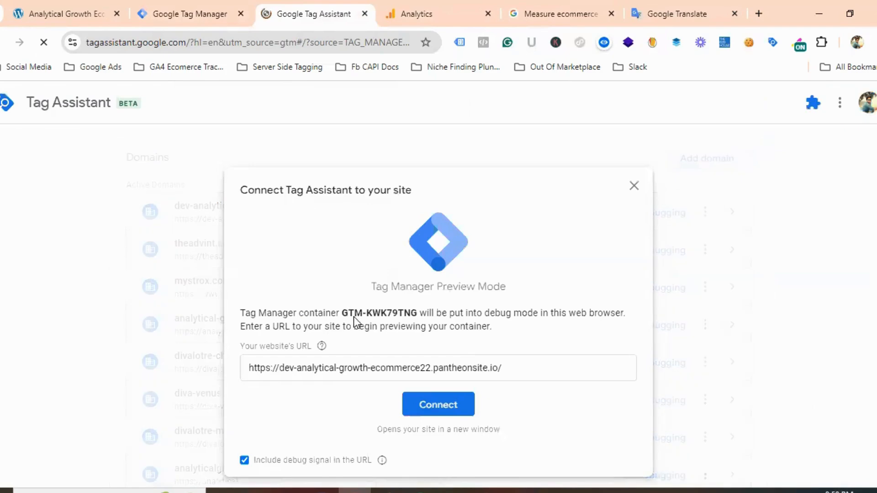
pyautogui.press('Return')
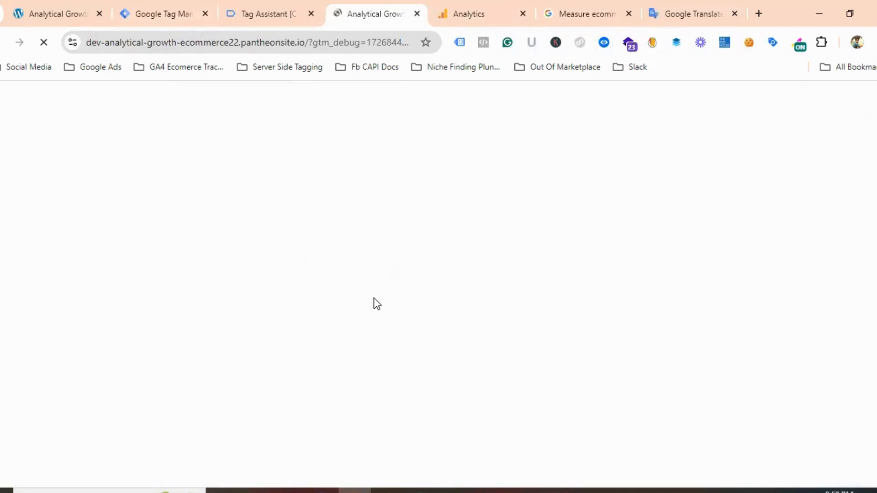
# Step: Close the ecommerce measurement guide and Google Translate pages, keeping the Tag Assistant, store and Analytics pages open
pyautogui.click(270, 11)
pyautogui.click(363, 13)
pyautogui.click(477, 14)
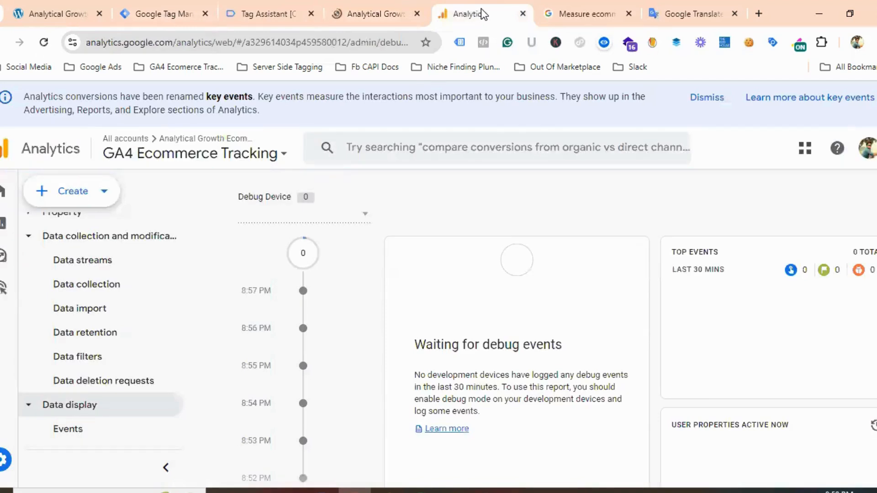
pyautogui.click(629, 14)
pyautogui.click(630, 14)
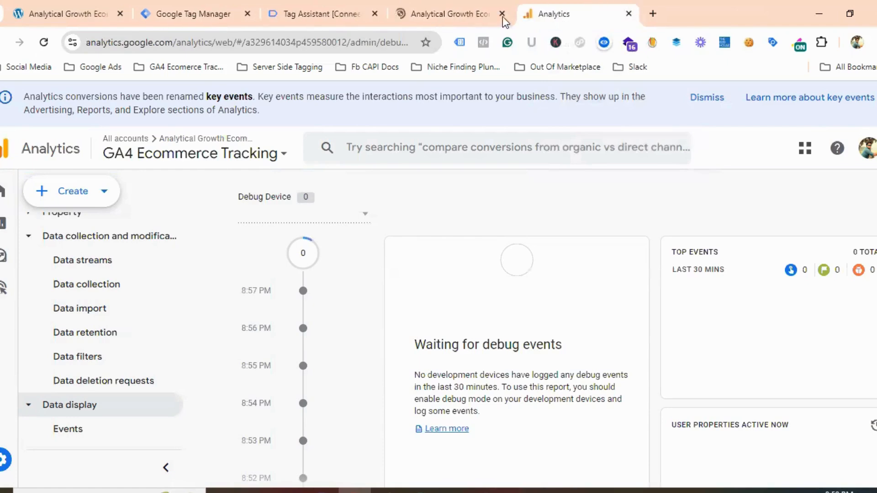
# Step: Check the store preview page, the Tag Assistant connection, Analytics DebugView and the tag list in Tag Manager
pyautogui.click(453, 15)
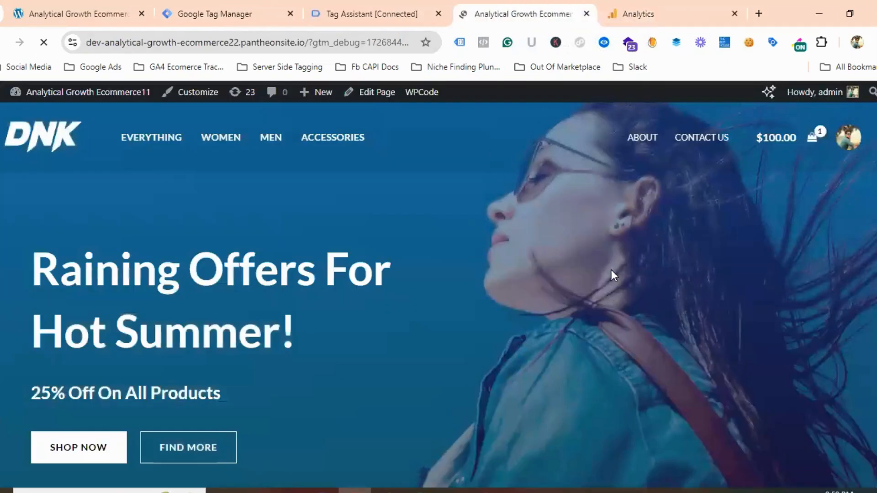
pyautogui.click(376, 5)
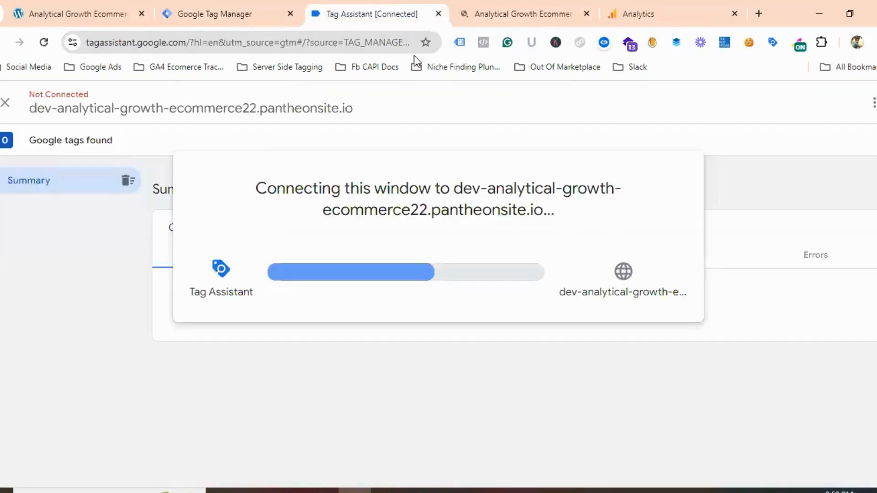
pyautogui.click(514, 16)
pyautogui.click(640, 9)
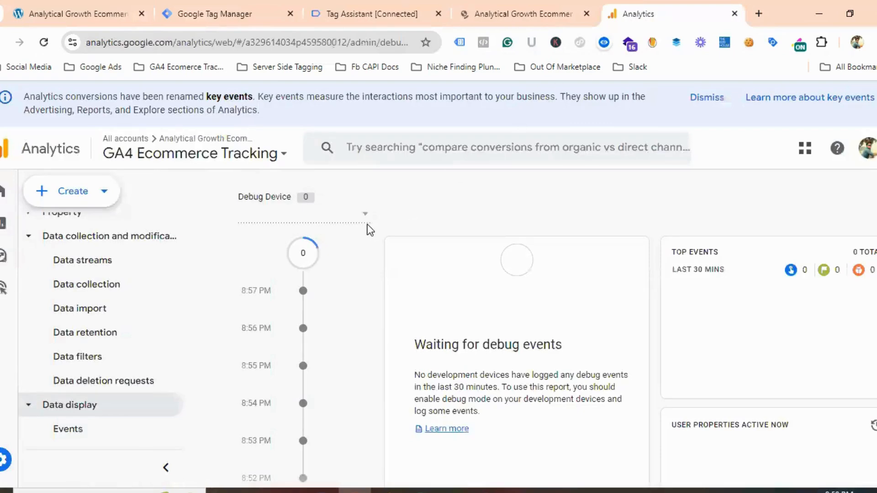
pyautogui.click(223, 3)
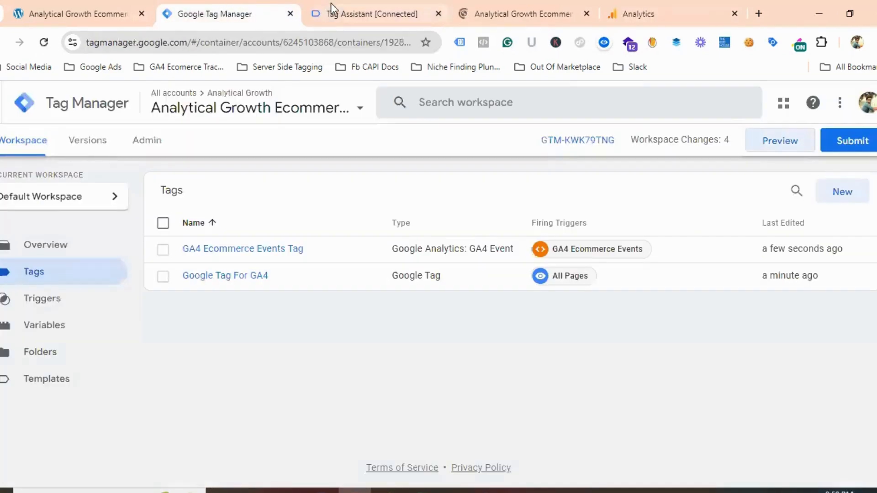
# Step: Check the store preview and Analytics DebugView pages, and continue past the connection confirmation in Tag Assistant
pyautogui.click(352, 7)
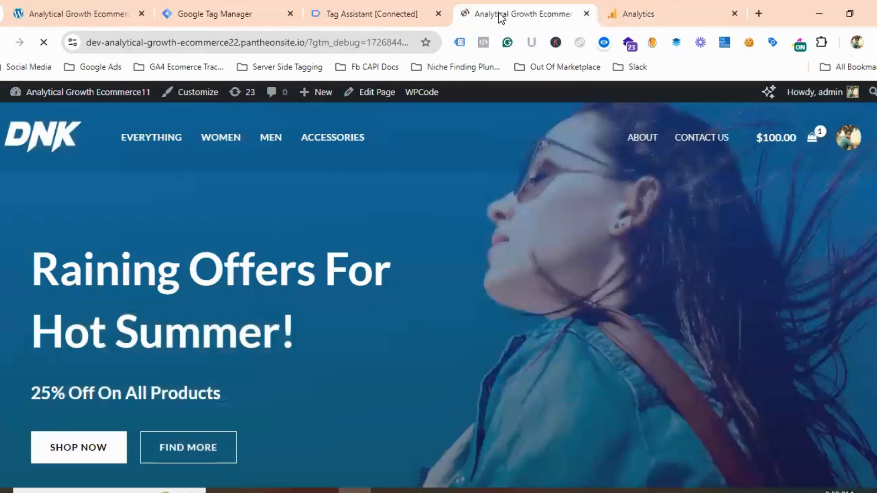
pyautogui.click(498, 14)
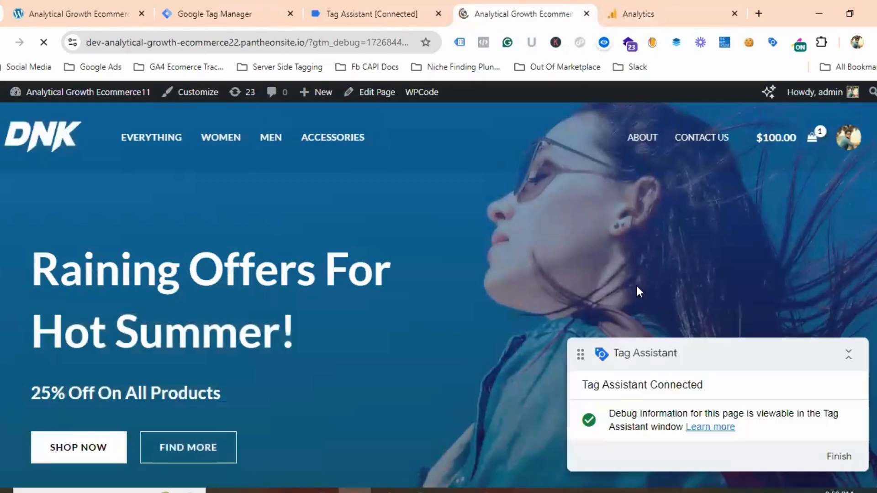
pyautogui.click(635, 11)
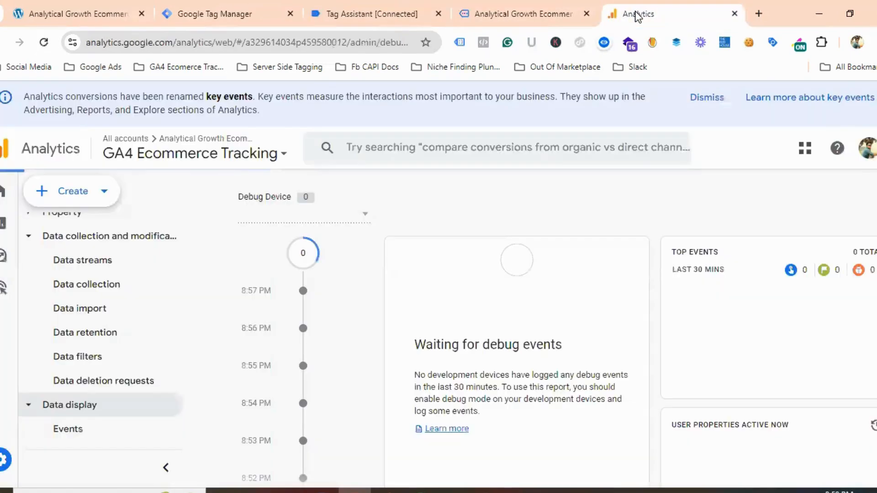
pyautogui.click(513, 14)
pyautogui.click(381, 11)
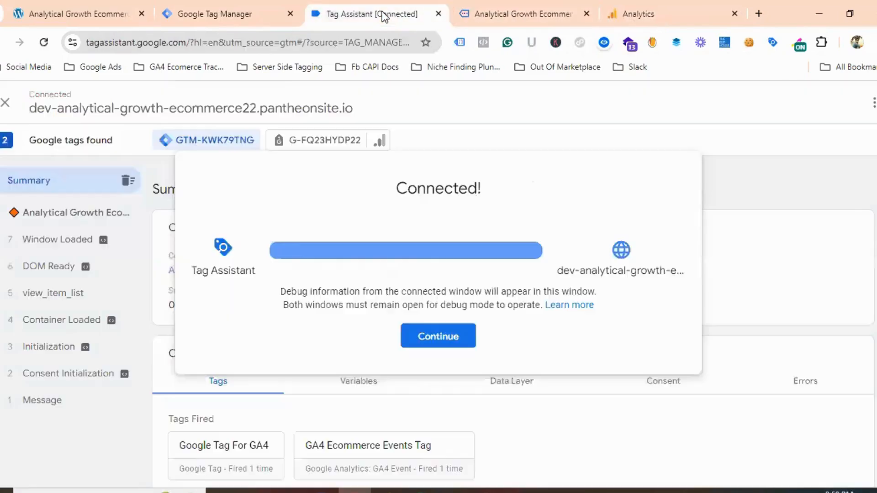
pyautogui.click(438, 336)
# Step: Return to the store preview page and open the DNK Black Shoes product from Featured Products
pyautogui.click(484, 11)
pyautogui.scroll(-10, 209, 221)
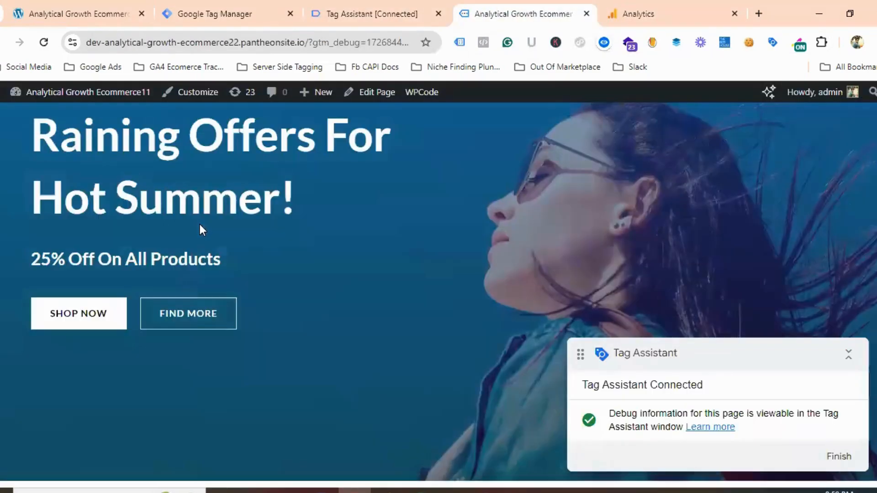
pyautogui.scroll(-5, 215, 220)
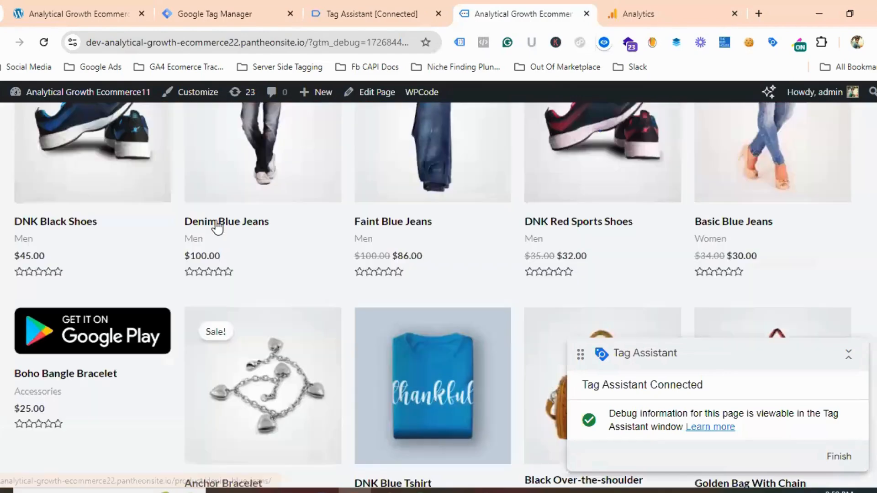
pyautogui.scroll(3, 260, 259)
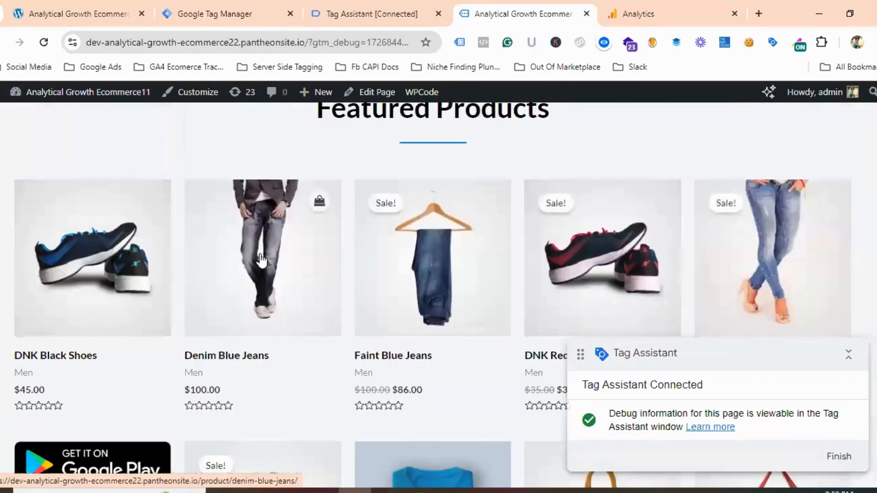
pyautogui.click(105, 269)
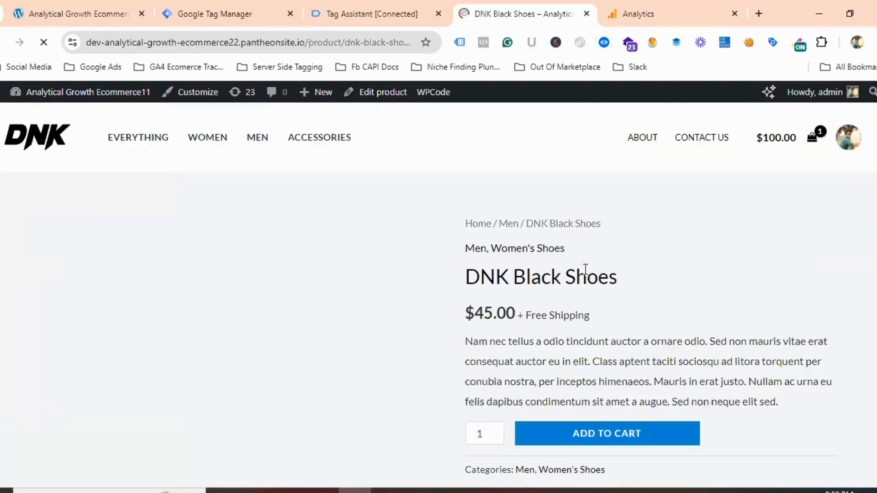
# Step: Inspect the view_item event of the DNK Black Shoes page in Tag Assistant, and check DebugView for debug events
pyautogui.click(383, 11)
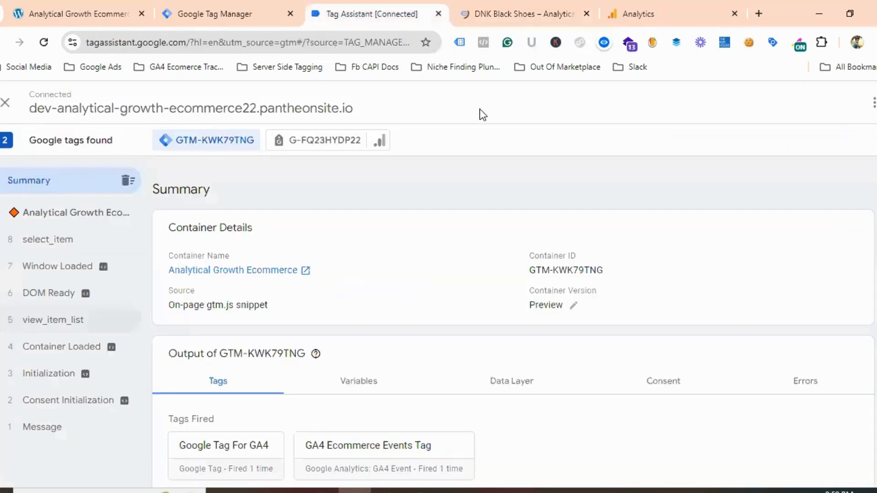
pyautogui.moveTo(513, 9)
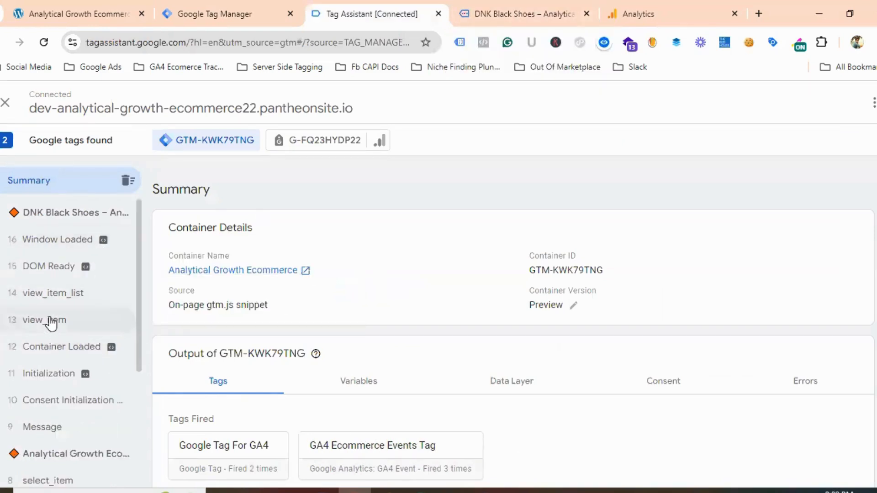
pyautogui.click(73, 321)
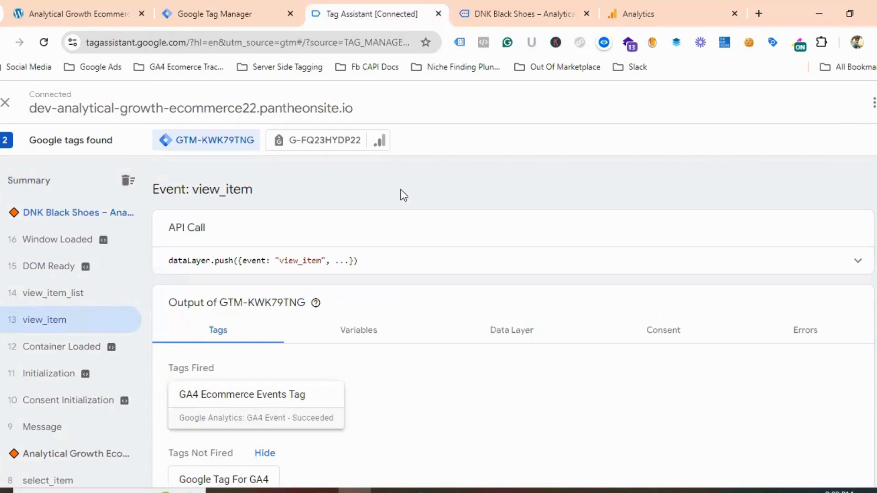
pyautogui.click(557, 17)
pyautogui.click(678, 15)
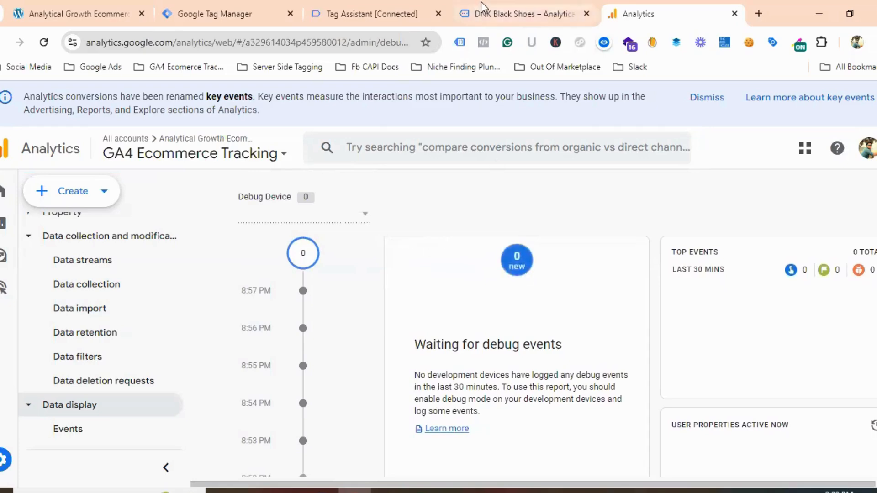
# Step: Return to the DNK Black Shoes product page in the store and add one pair to the cart
pyautogui.click(400, 10)
pyautogui.click(492, 9)
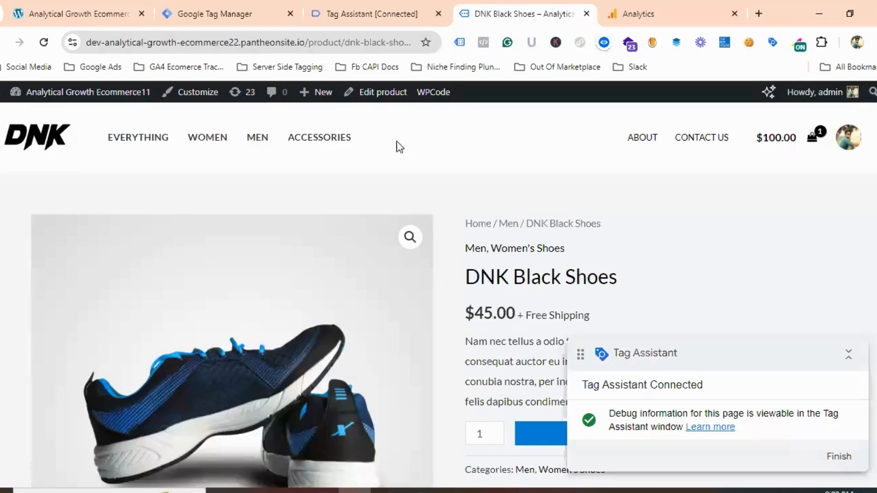
pyautogui.scroll(-3, 543, 178)
pyautogui.scroll(-1, 432, 196)
pyautogui.scroll(1, 215, 203)
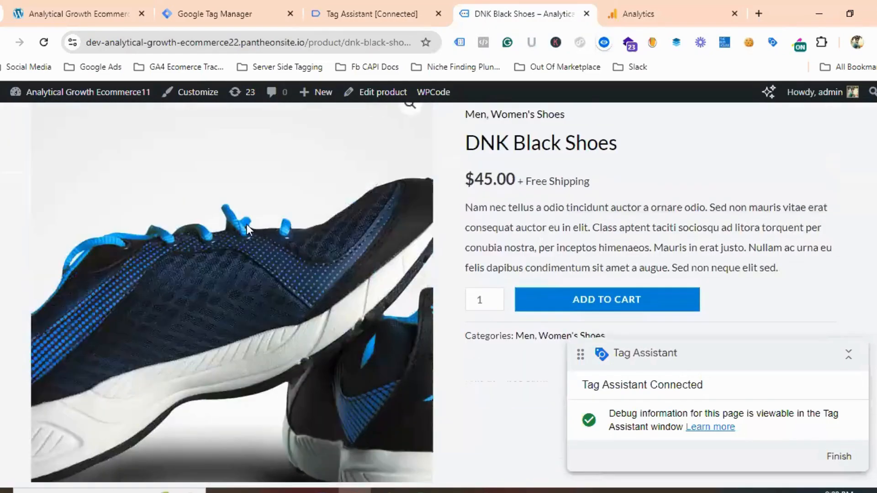
pyautogui.scroll(-1, 542, 186)
pyautogui.click(595, 226)
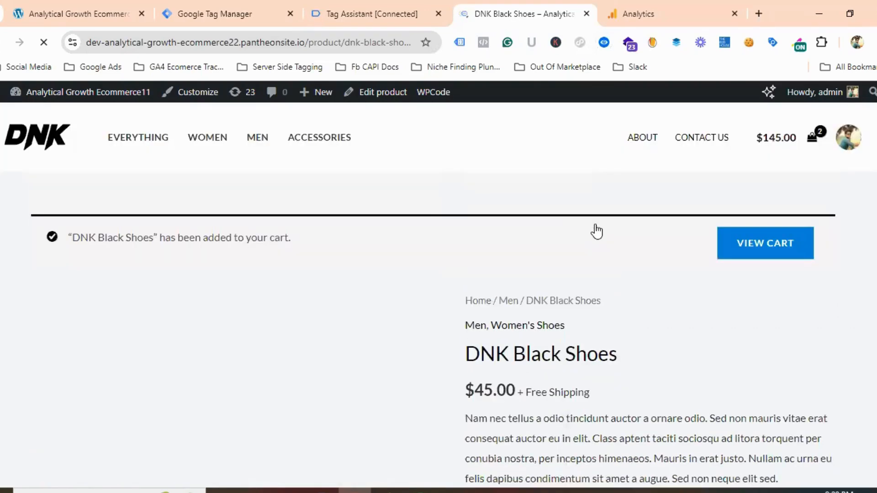
# Step: Check DebugView for incoming events, and open the store's cart from the DNK Black Shoes page
pyautogui.click(642, 10)
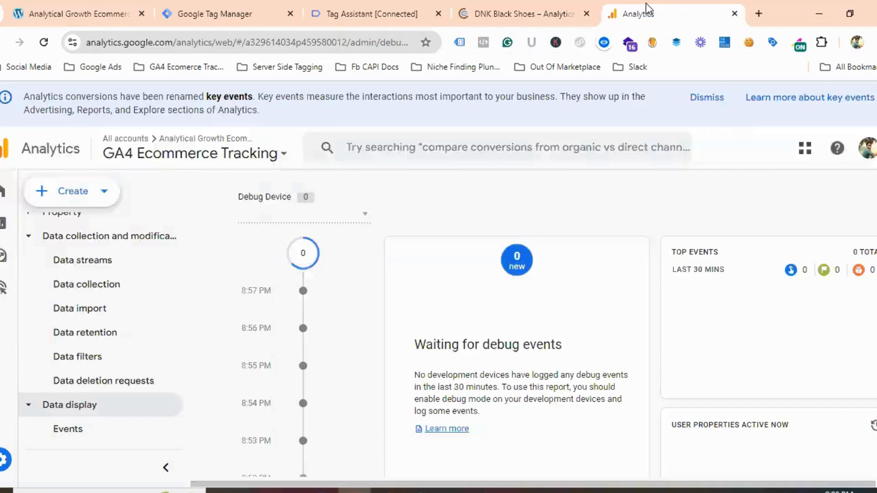
pyautogui.click(506, 10)
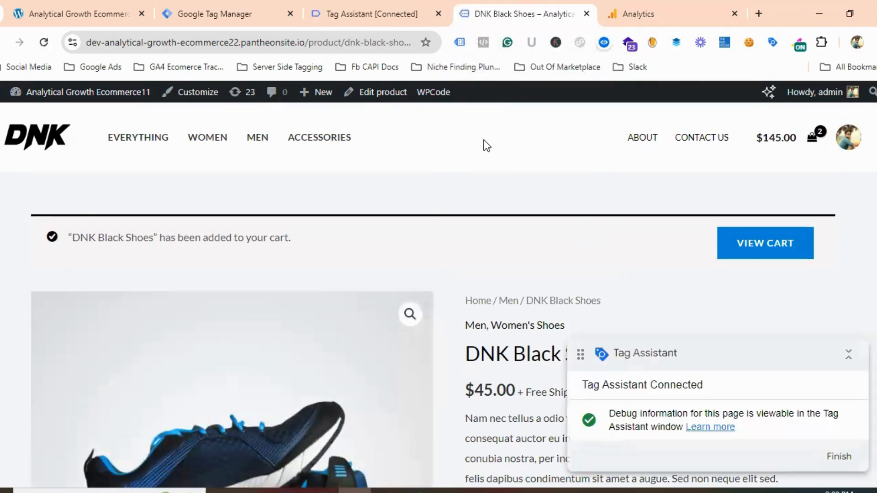
pyautogui.click(746, 246)
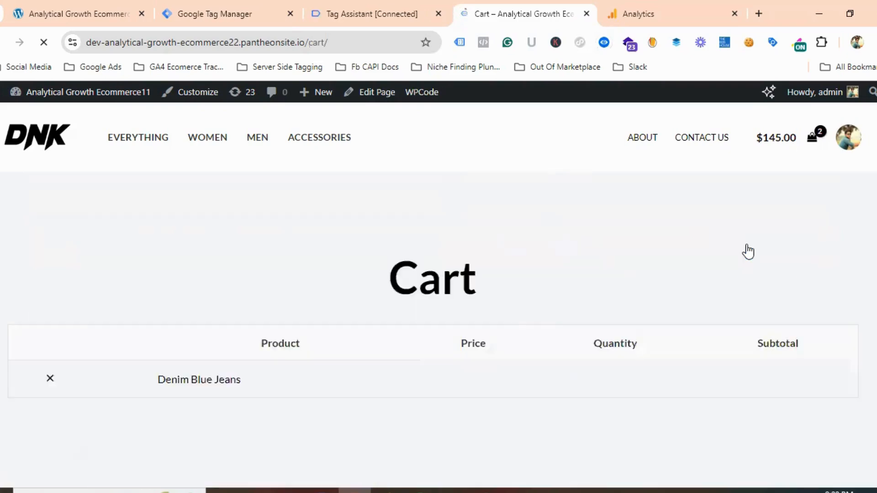
pyautogui.scroll(-3, 559, 213)
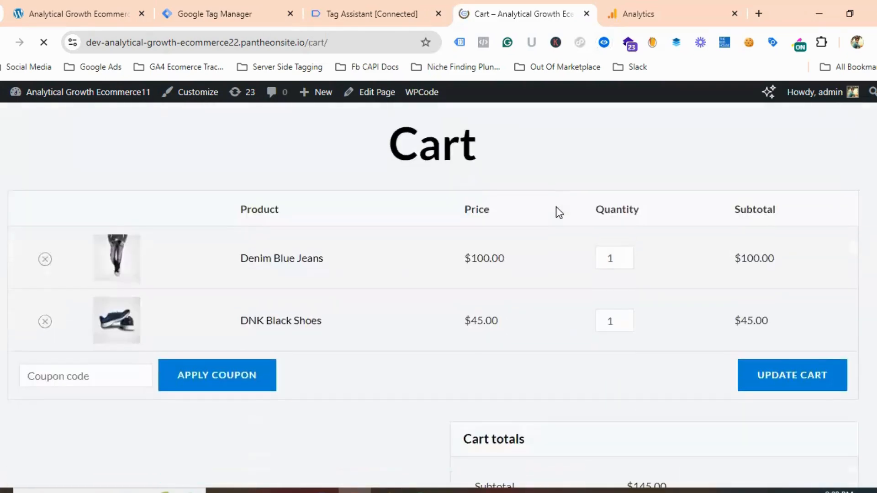
# Step: Remove Denim Blue Jeans from the cart and update the cart
pyautogui.click(45, 260)
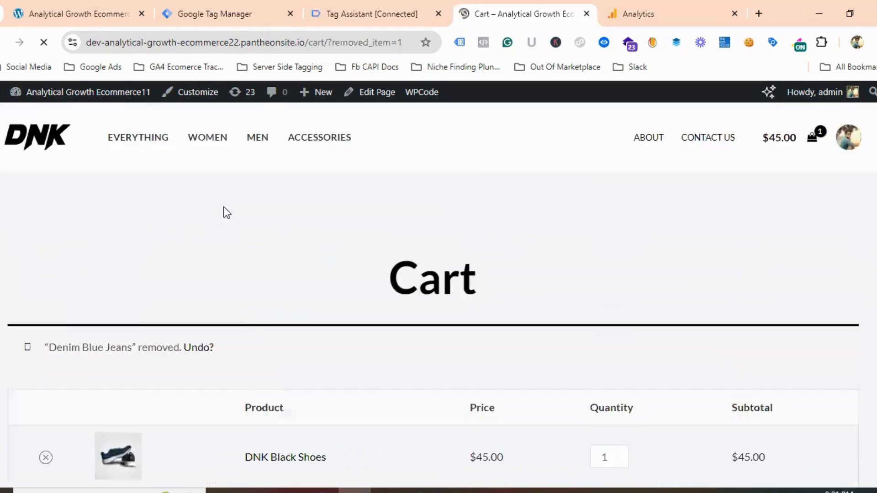
pyautogui.scroll(-3, 347, 246)
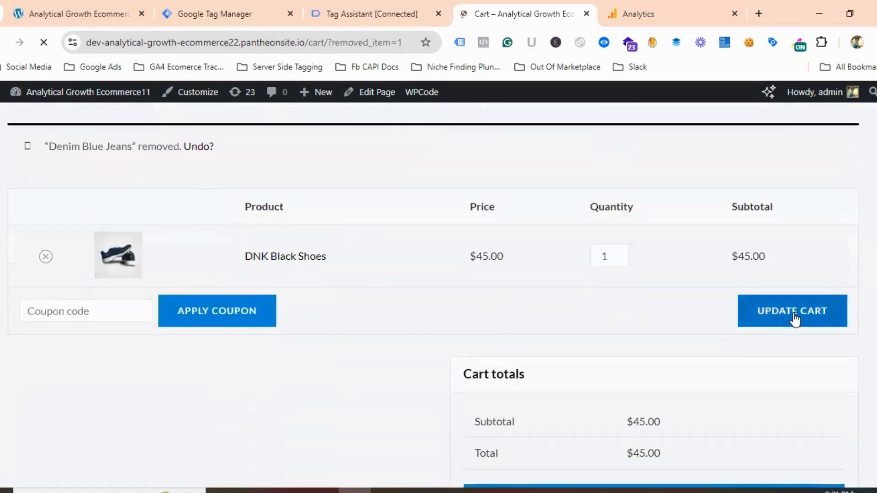
pyautogui.click(795, 320)
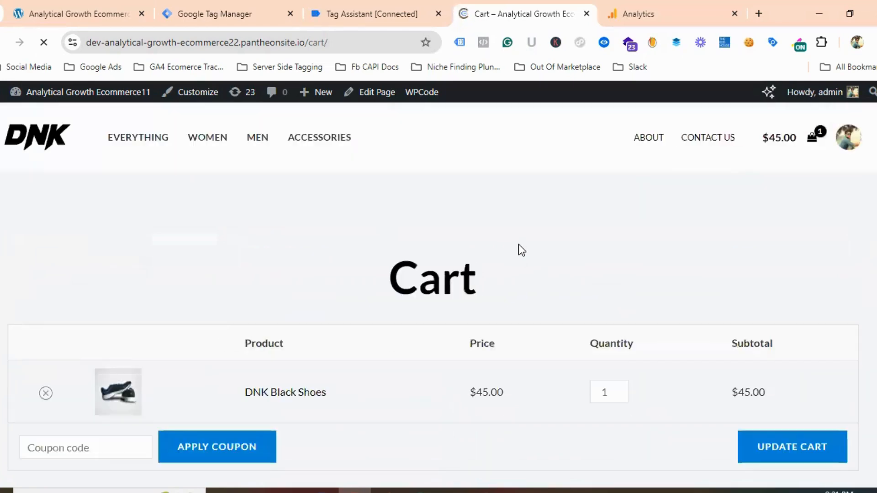
# Step: Proceed from the cart to the checkout page, checking DebugView while it loads
pyautogui.scroll(-3, 518, 245)
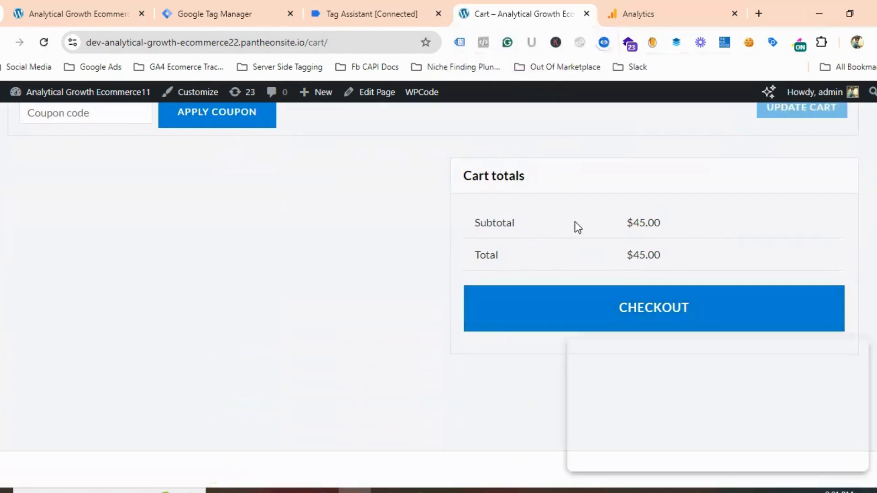
pyautogui.click(639, 309)
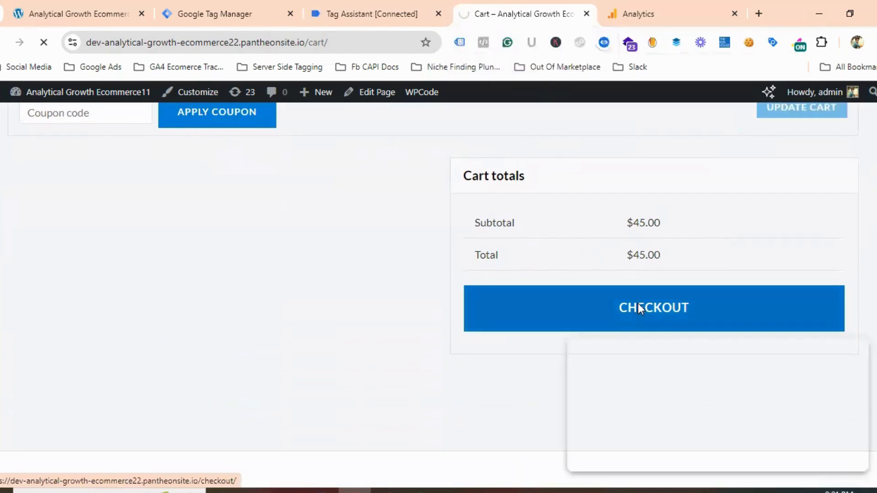
pyautogui.click(632, 13)
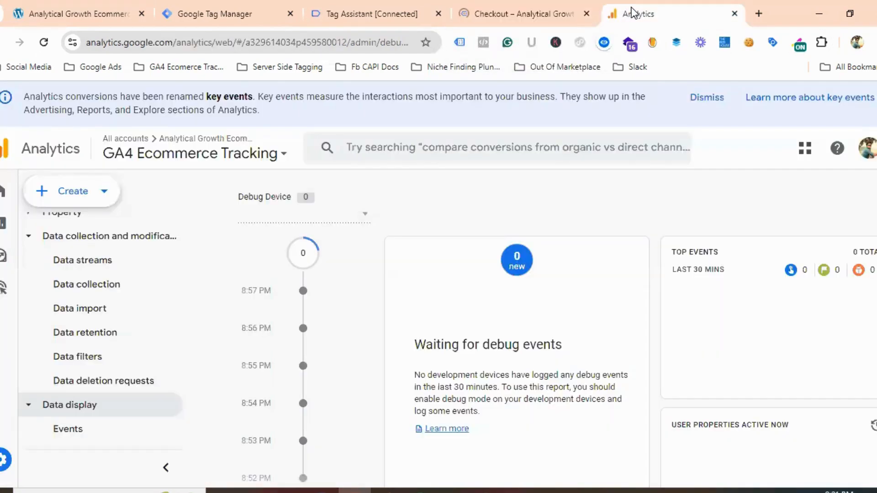
pyautogui.click(497, 9)
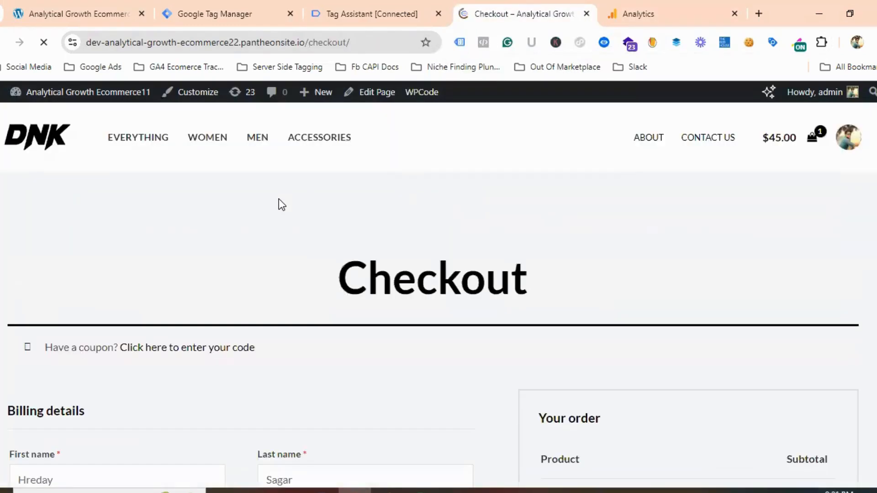
# Step: Review the prefilled billing details and place the DNK Black Shoes order with cash on delivery
pyautogui.scroll(-8, 286, 198)
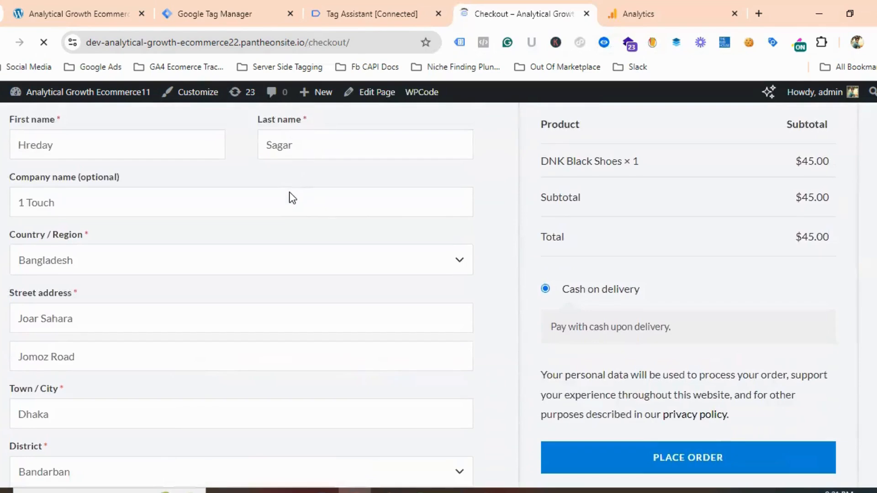
pyautogui.scroll(-3, 290, 192)
pyautogui.scroll(6, 289, 192)
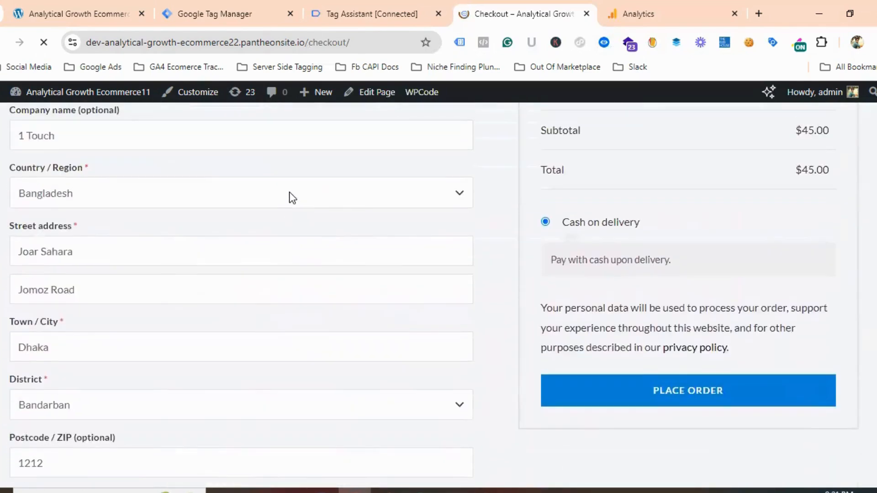
pyautogui.scroll(-3, 303, 194)
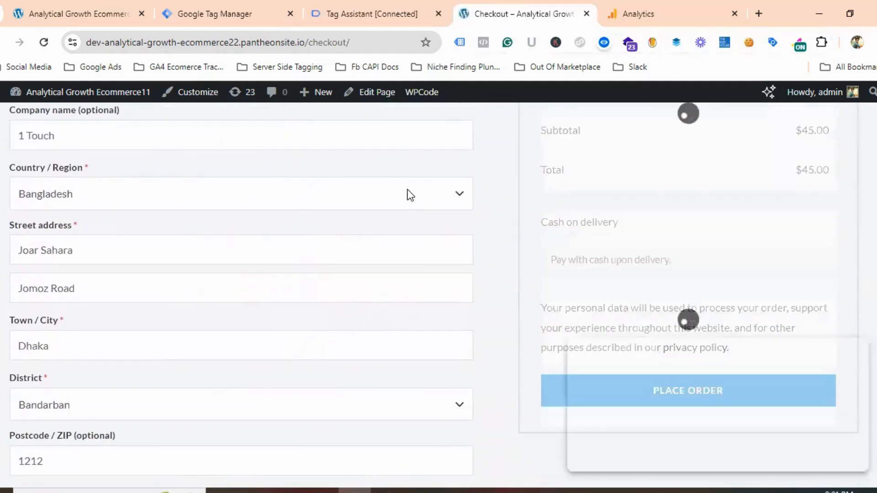
pyautogui.scroll(-4, 684, 232)
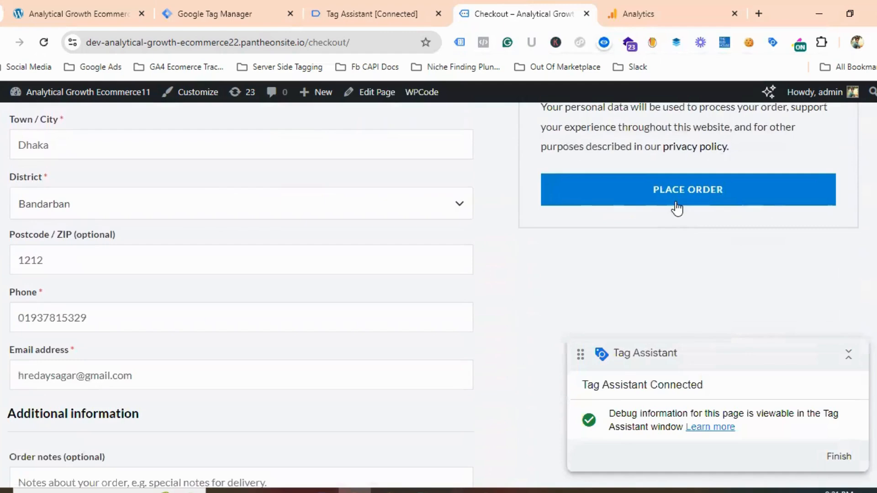
pyautogui.click(676, 194)
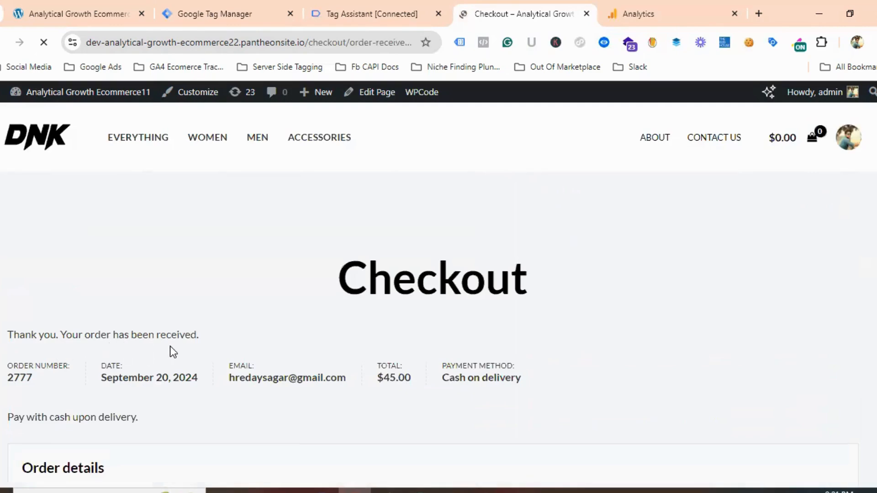
# Step: Examine the debug event timeline and the top events of the last 30 minutes in Analytics DebugView
pyautogui.click(647, 3)
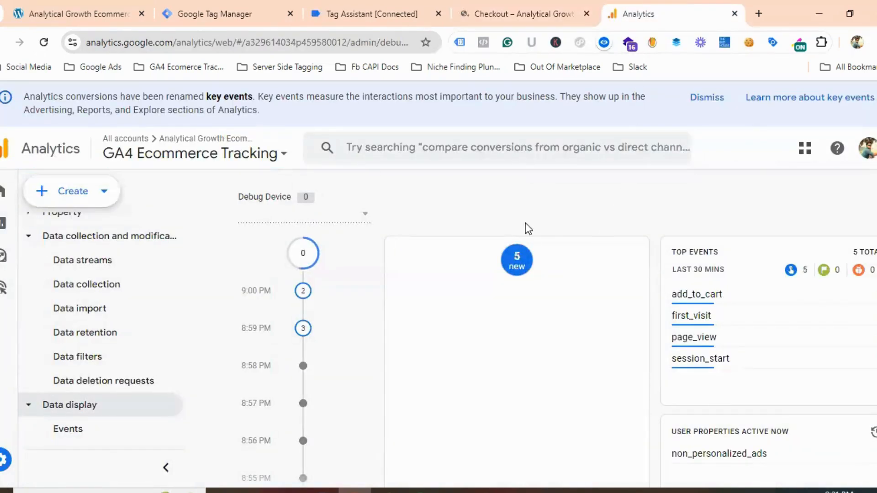
pyautogui.scroll(-1, 543, 238)
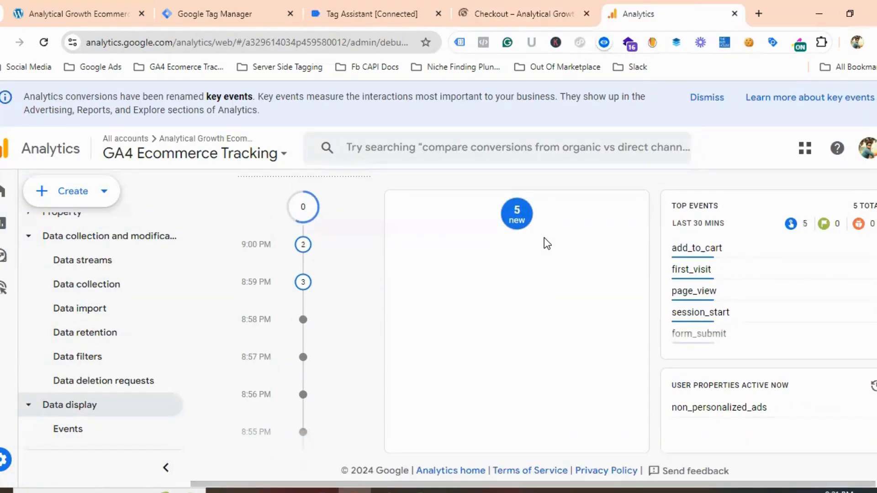
pyautogui.scroll(1, 746, 319)
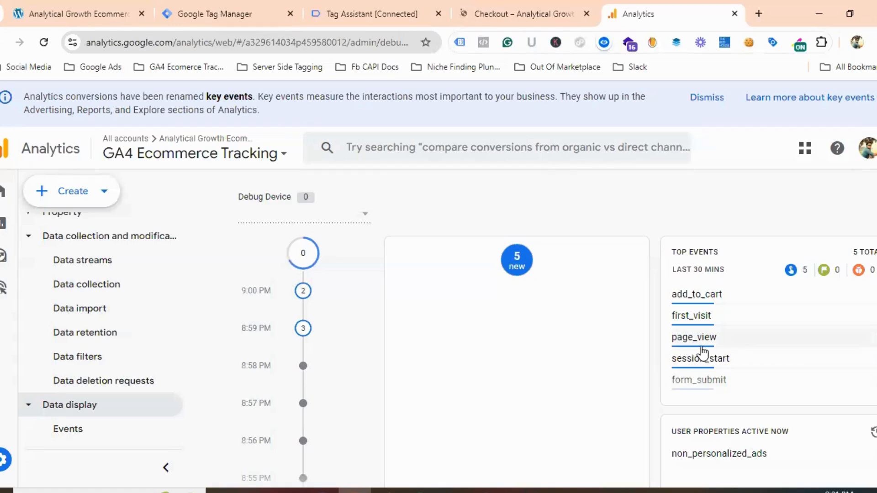
pyautogui.scroll(-1, 586, 292)
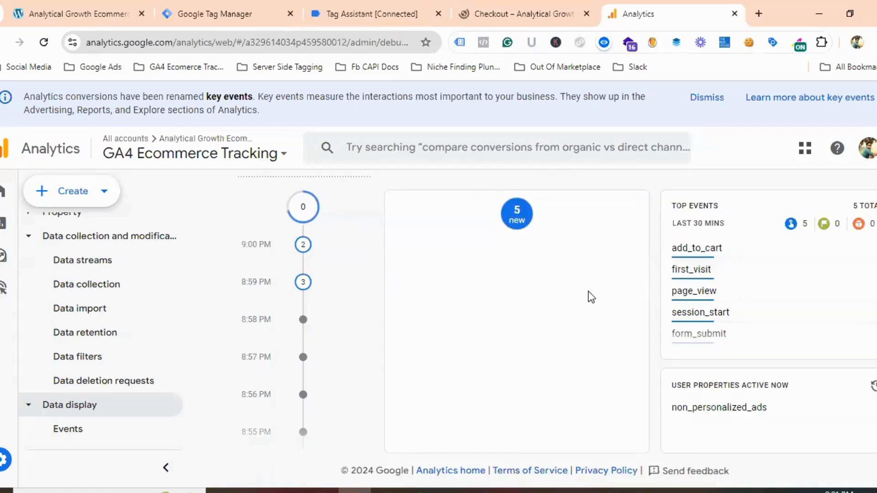
# Step: Look through the DebugView seconds timeline from the latest events back to the session's first events
pyautogui.scroll(1, 543, 224)
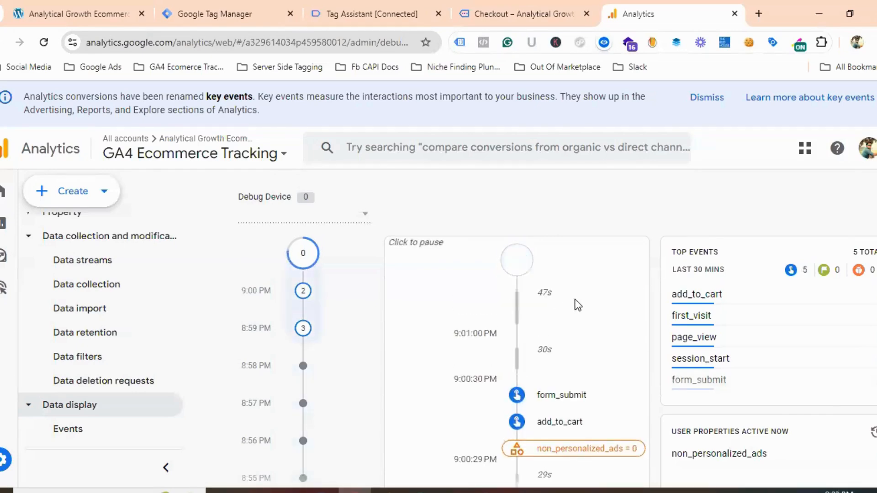
pyautogui.scroll(-4, 580, 304)
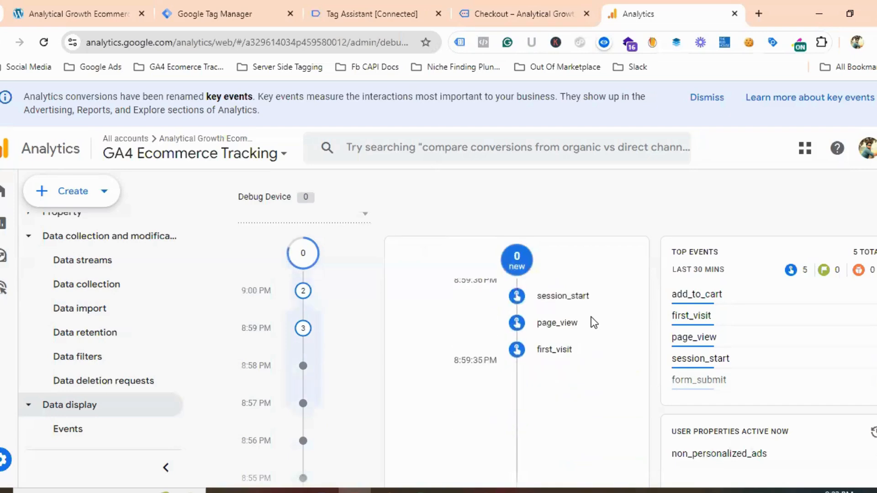
pyautogui.scroll(4, 594, 323)
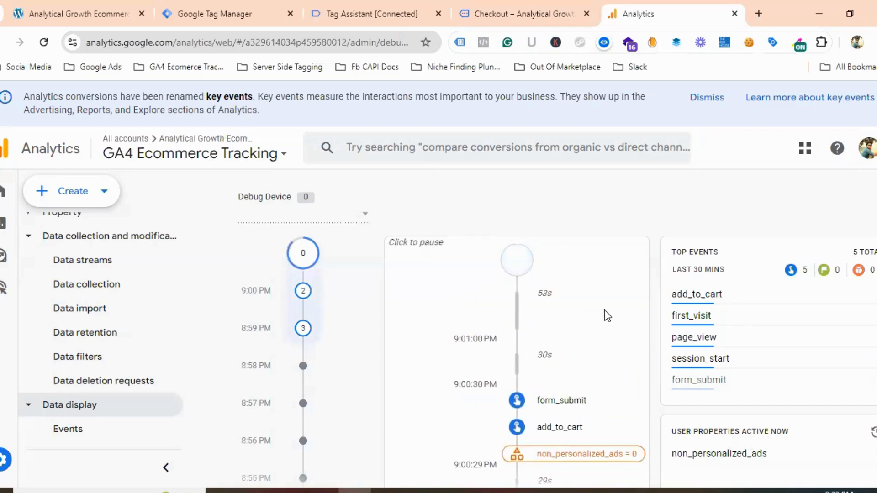
# Step: Open the Realtime overview report and review the active users, including the breakdown by audience
pyautogui.moveTo(35, 207)
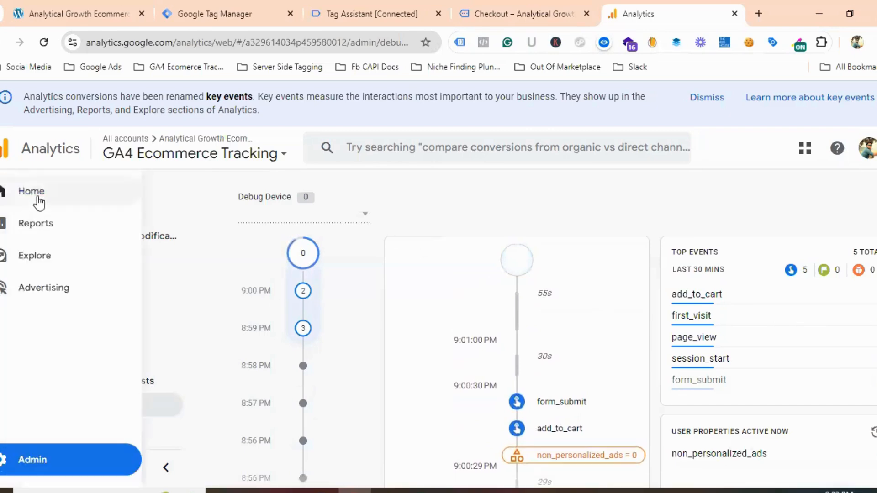
pyautogui.click(56, 225)
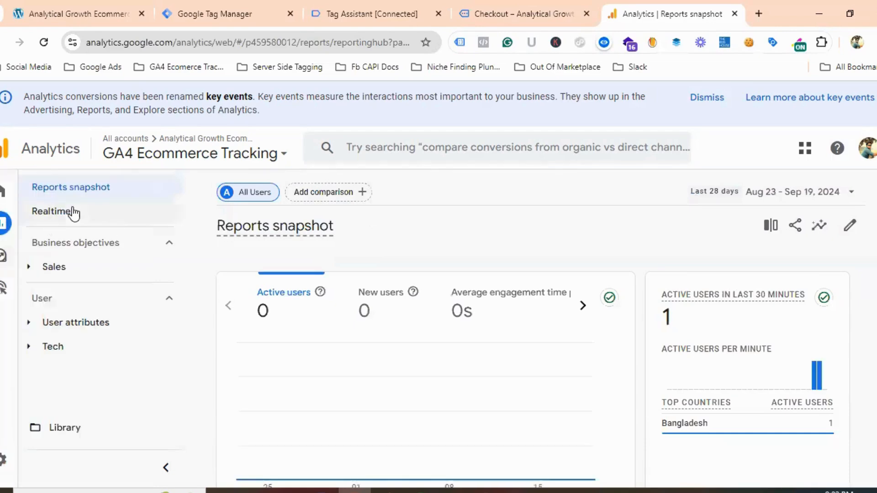
pyautogui.click(78, 216)
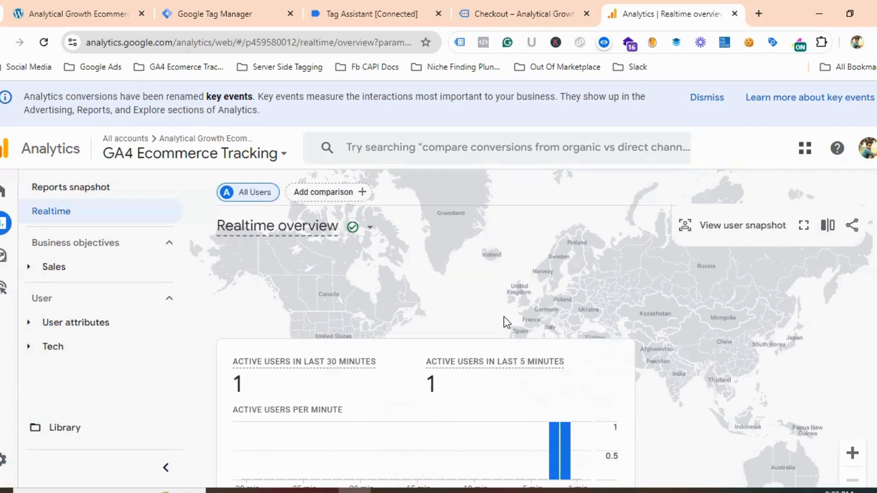
pyautogui.scroll(-1, 507, 316)
pyautogui.scroll(-1, 502, 287)
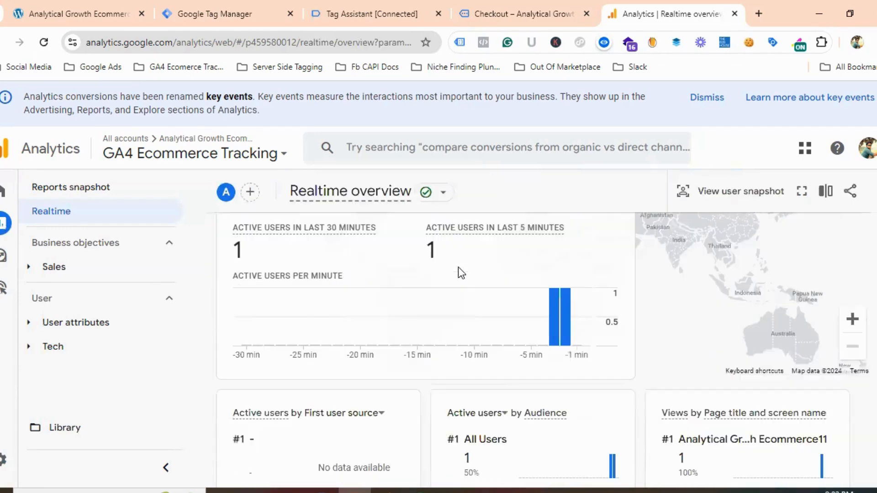
pyautogui.scroll(-3, 329, 274)
pyautogui.scroll(-2, 465, 318)
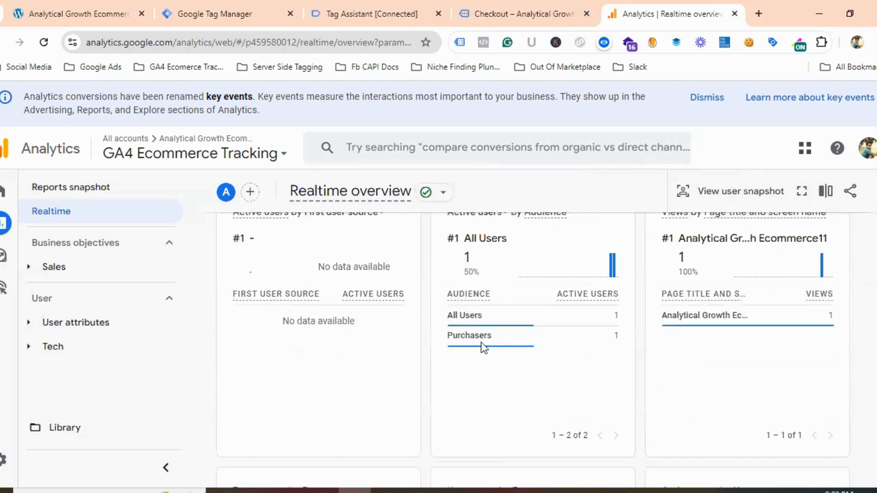
pyautogui.moveTo(472, 338)
# Step: Examine the event counts and key events by event name in the Realtime overview
pyautogui.scroll(-3, 379, 331)
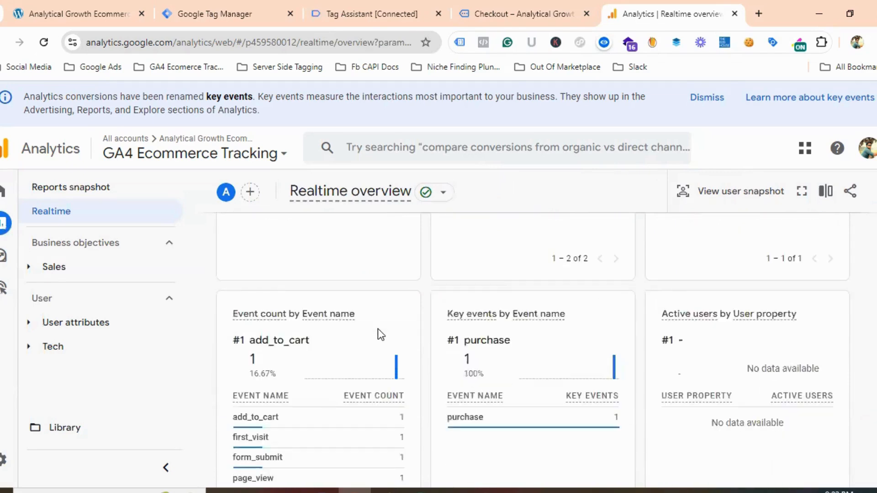
pyautogui.scroll(-2, 377, 328)
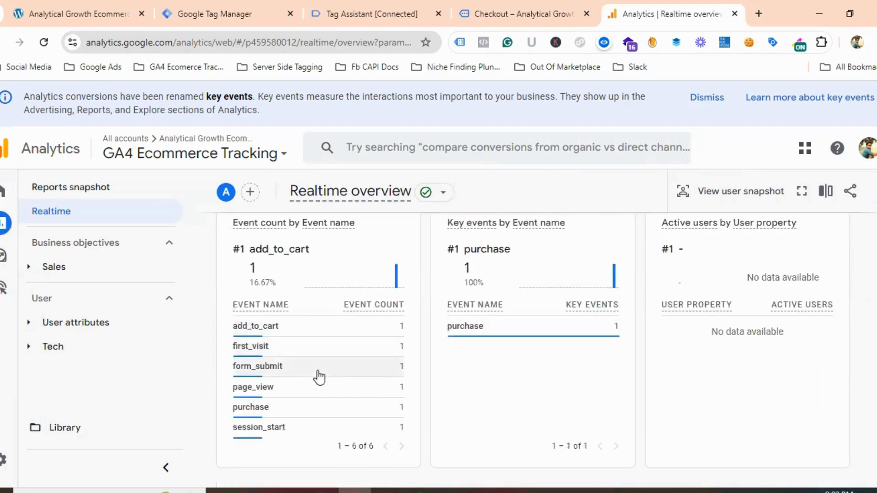
pyautogui.scroll(-1, 261, 407)
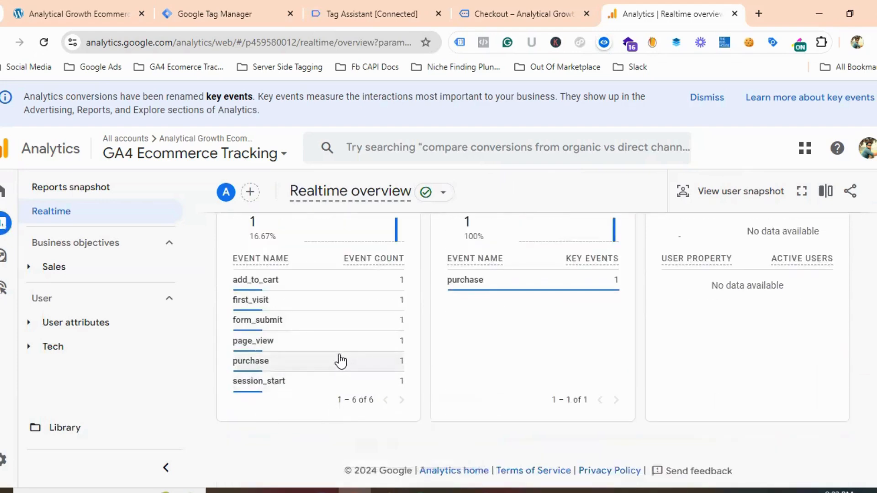
pyautogui.scroll(1, 354, 334)
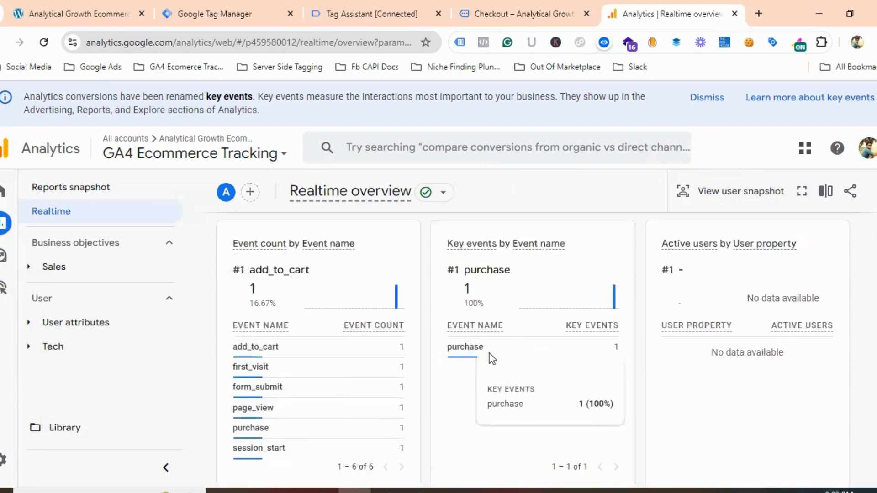
# Step: Drill into the purchase event's currency parameter in the Realtime event count card
pyautogui.scroll(-1, 259, 384)
pyautogui.click(258, 361)
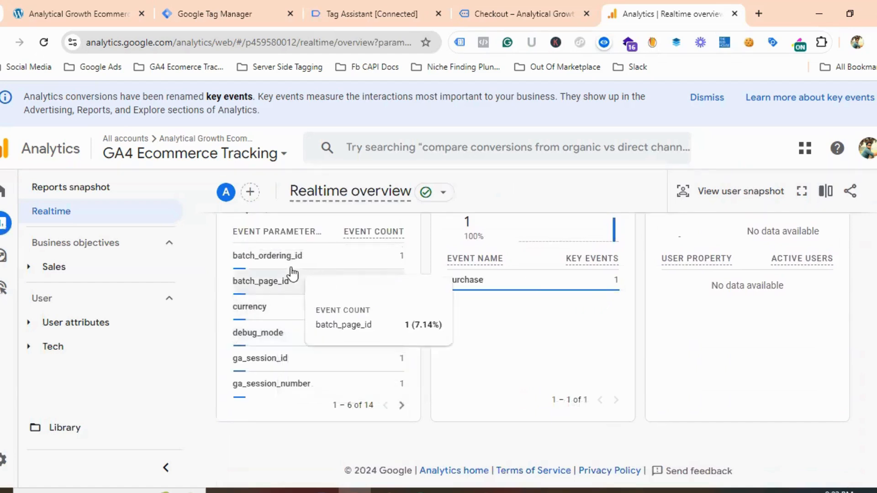
pyautogui.click(290, 309)
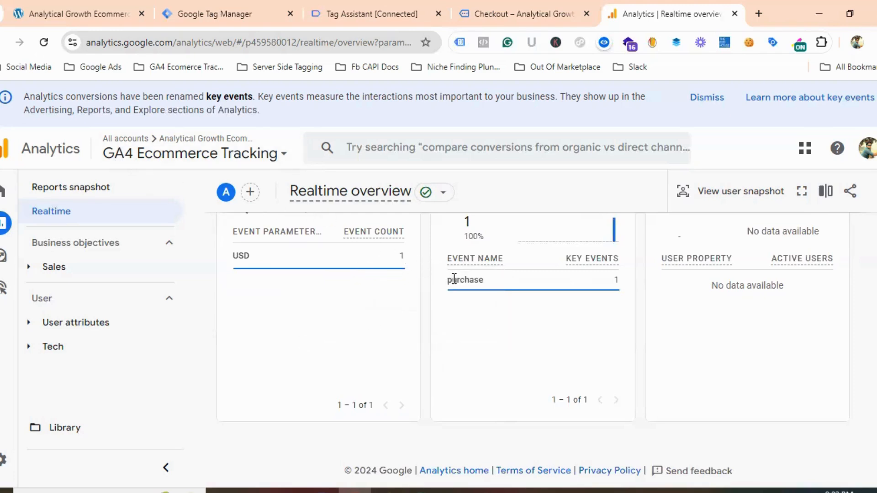
pyautogui.moveTo(457, 281)
# Step: Reload the Realtime overview and open the parameter list of the purchase event
pyautogui.click(72, 196)
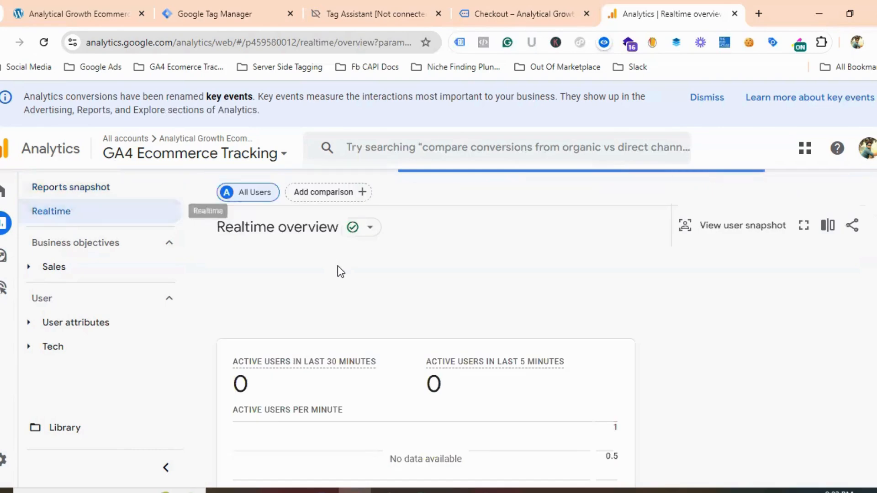
pyautogui.scroll(-8, 351, 272)
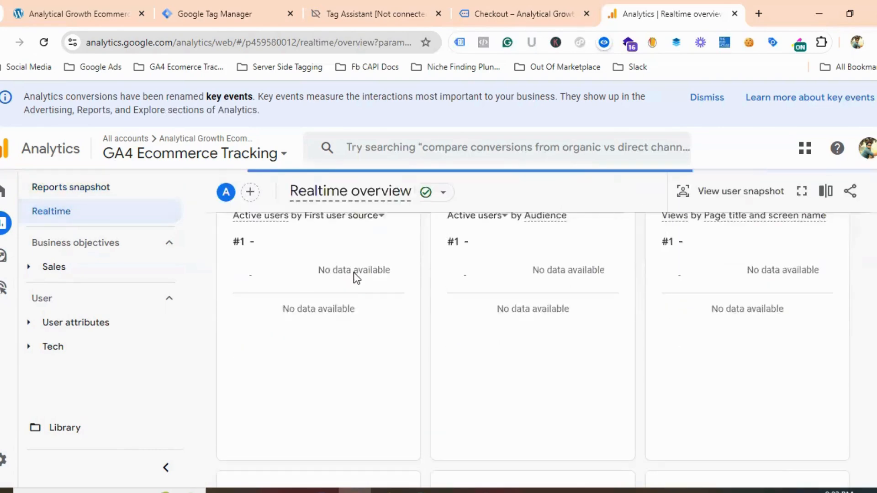
pyautogui.scroll(-5, 356, 272)
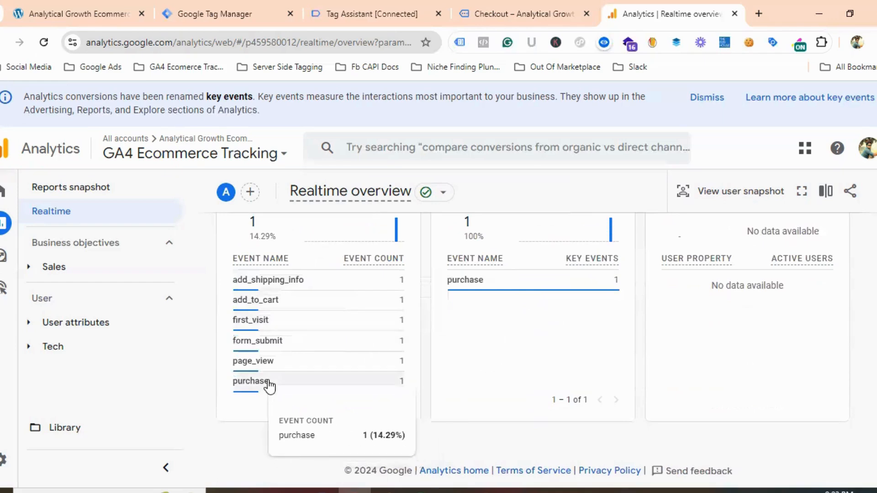
pyautogui.click(250, 381)
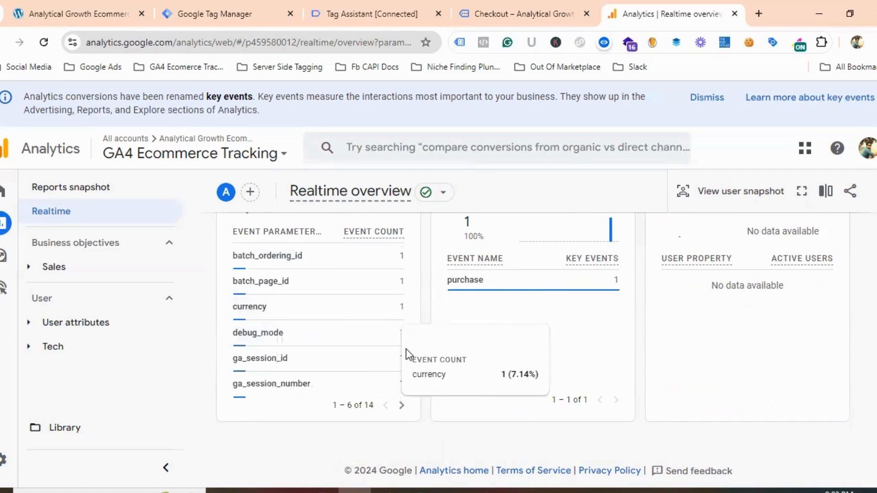
# Step: Page through the purchase event's parameters and open the value parameter
pyautogui.click(401, 405)
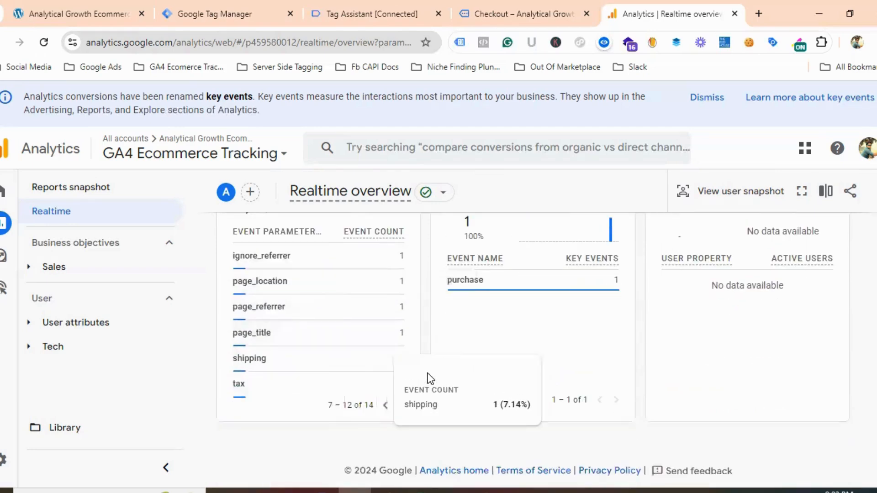
pyautogui.click(402, 405)
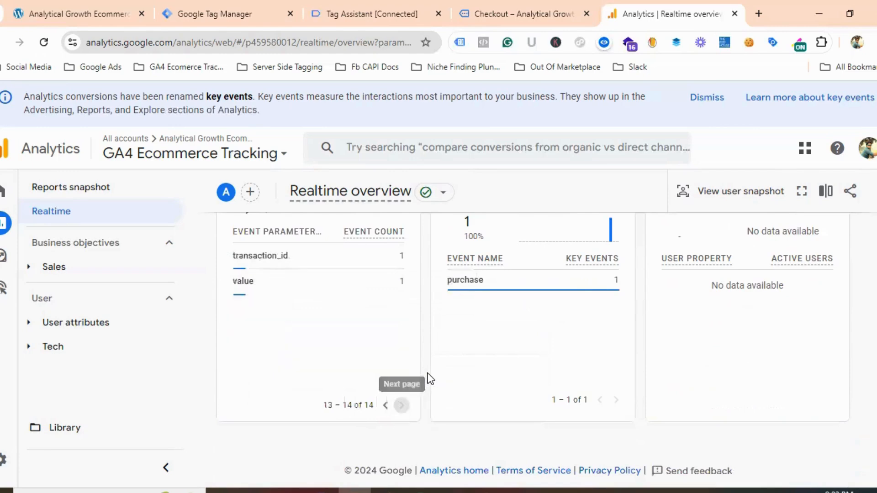
pyautogui.click(253, 284)
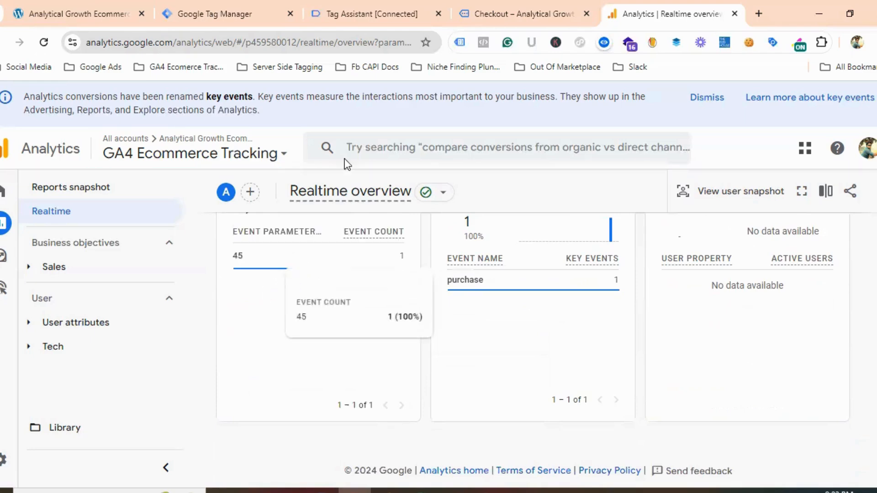
# Step: Check the order total on the store's order confirmation page and look at the Tag Assistant events
pyautogui.click(380, 10)
pyautogui.click(486, 10)
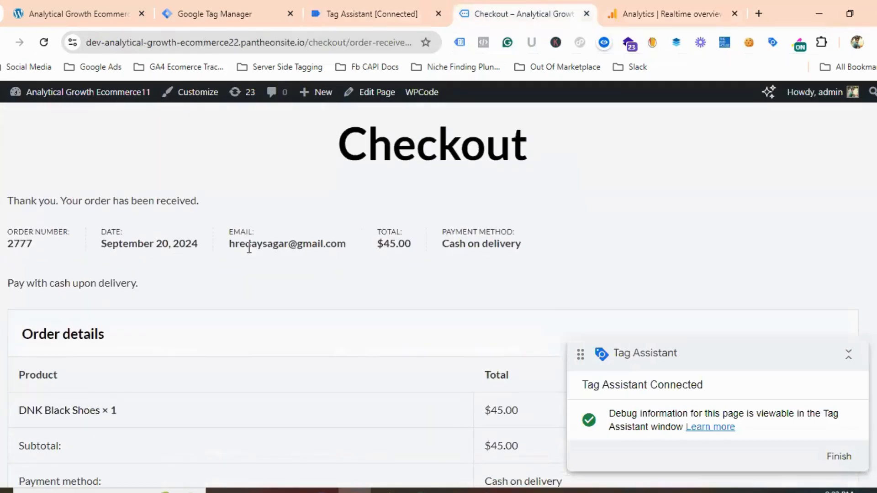
pyautogui.moveTo(408, 242); pyautogui.dragTo(373, 242)
pyautogui.click(394, 246)
pyautogui.scroll(3, 397, 242)
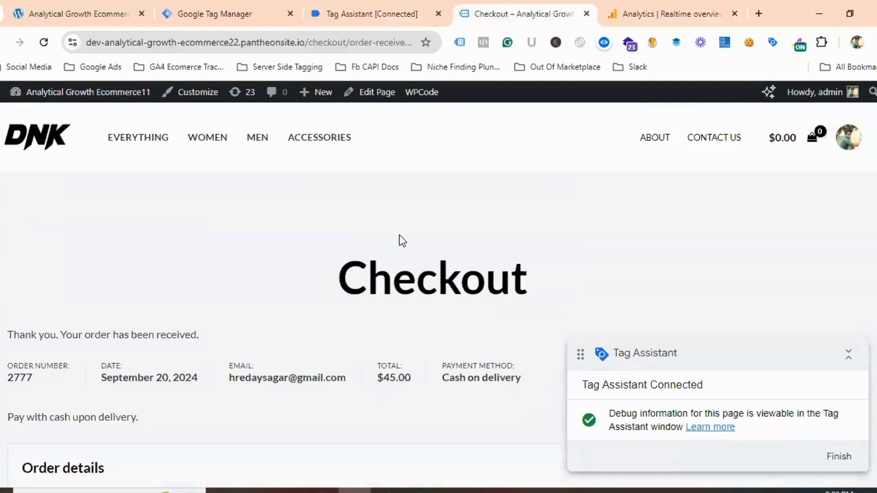
pyautogui.click(379, 13)
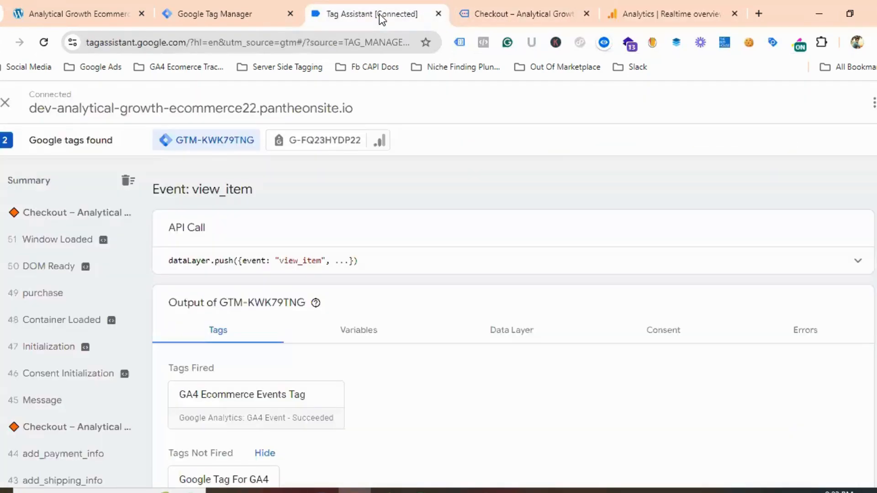
# Step: Switch to Google Tag Manager and start submitting the workspace changes with the version name "GA4 ECOMMERCE TRACKING"
pyautogui.click(237, 5)
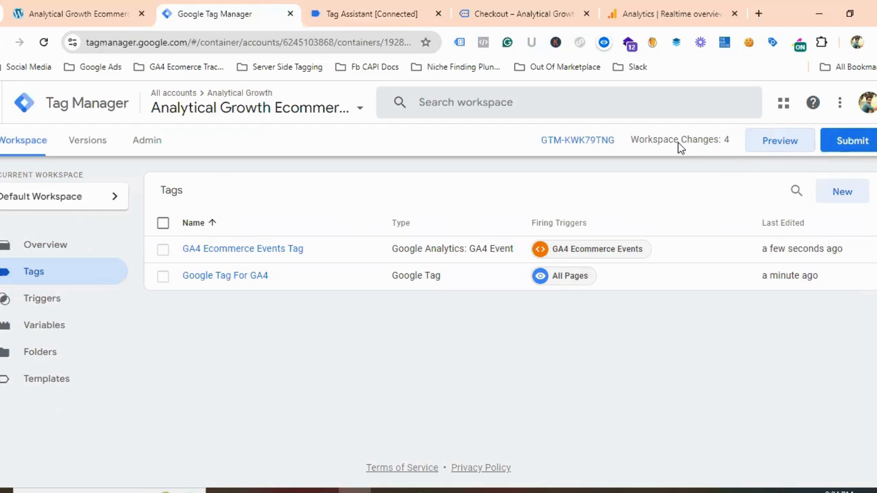
pyautogui.click(845, 140)
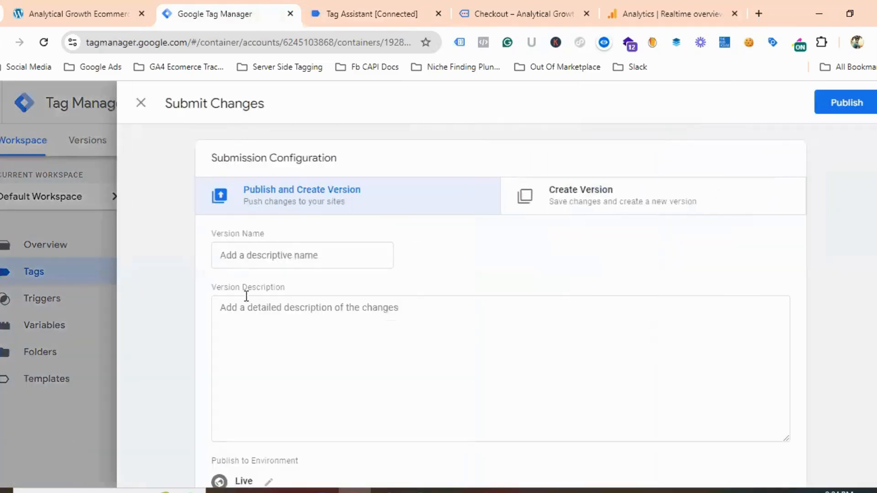
pyautogui.click(264, 253)
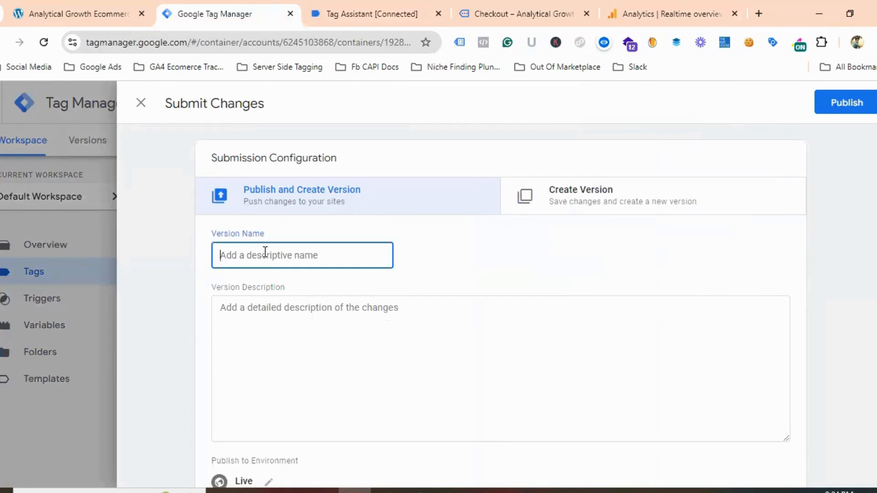
pyautogui.write('GA4 ECOMMERCE')
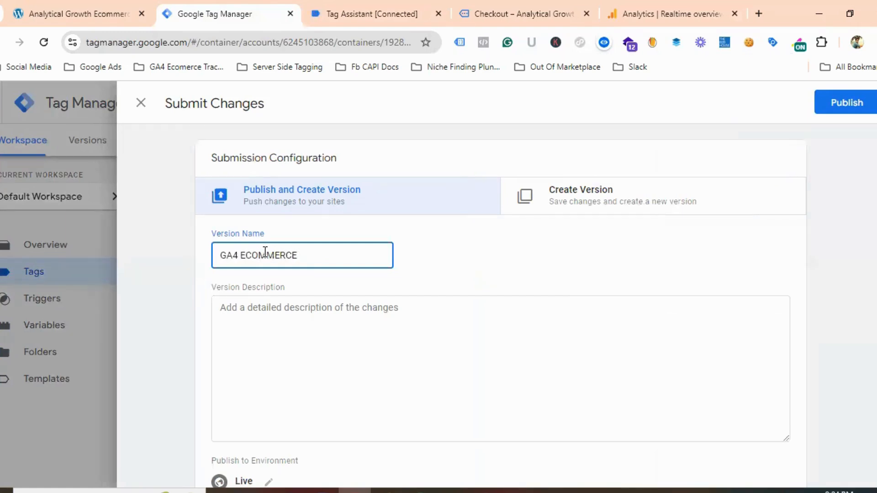
pyautogui.write(' TRACKING')
# Step: Enter the version description "GA4 ALL EVENTS OF E-COMMERCE DONE", accepting the spelling suggestion for E-COMMERCE
pyautogui.click(272, 309)
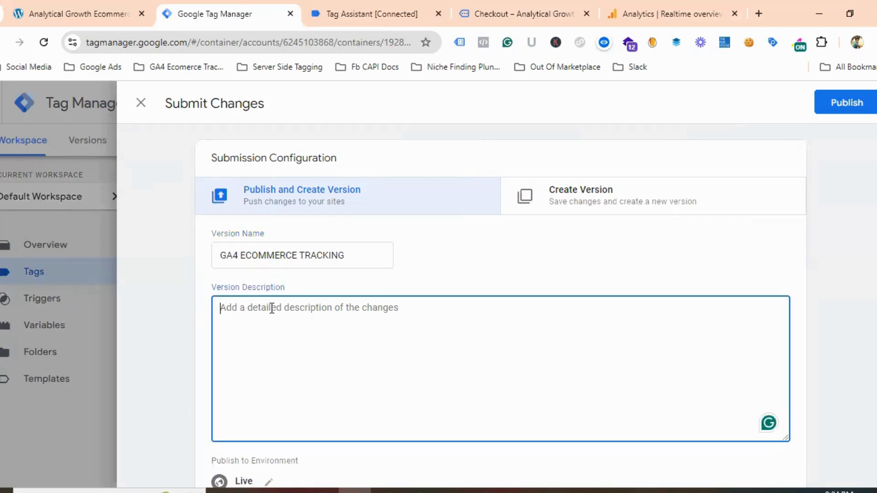
pyautogui.write('GA4 ALL EVENTS')
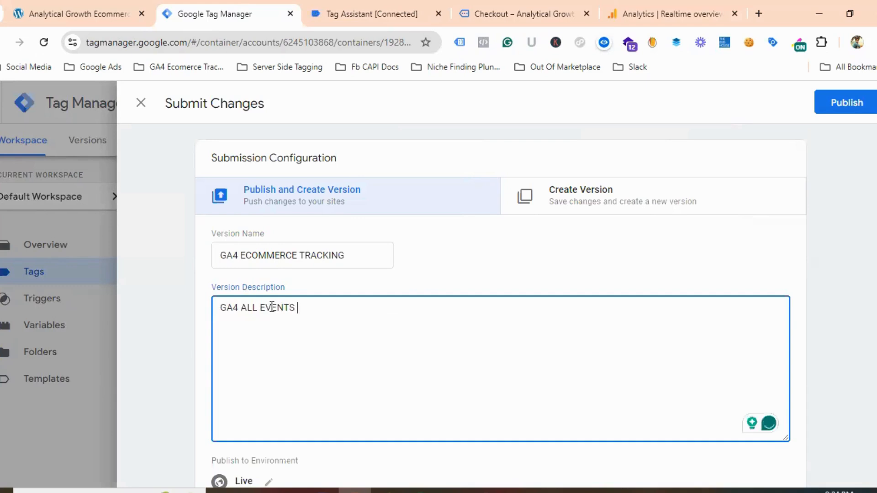
pyautogui.write(' OF EC')
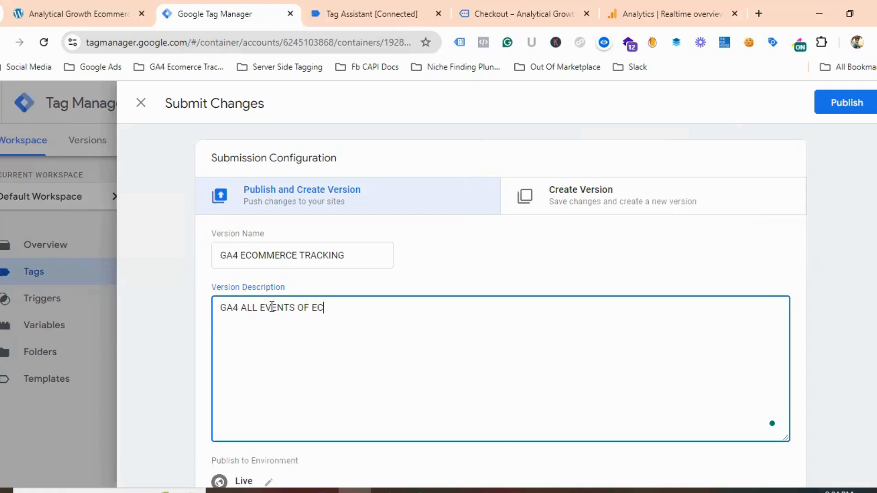
pyautogui.write('OMMERCE DONE')
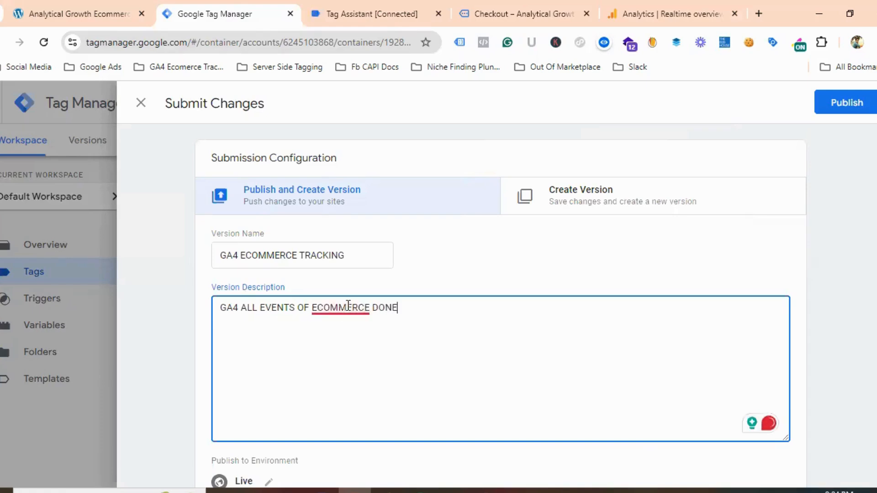
pyautogui.moveTo(345, 314)
pyautogui.click(349, 347)
# Step: Publish the GA4 ECOMMERCE TRACKING version to the Live environment and return to the container's workspace
pyautogui.scroll(-4, 448, 307)
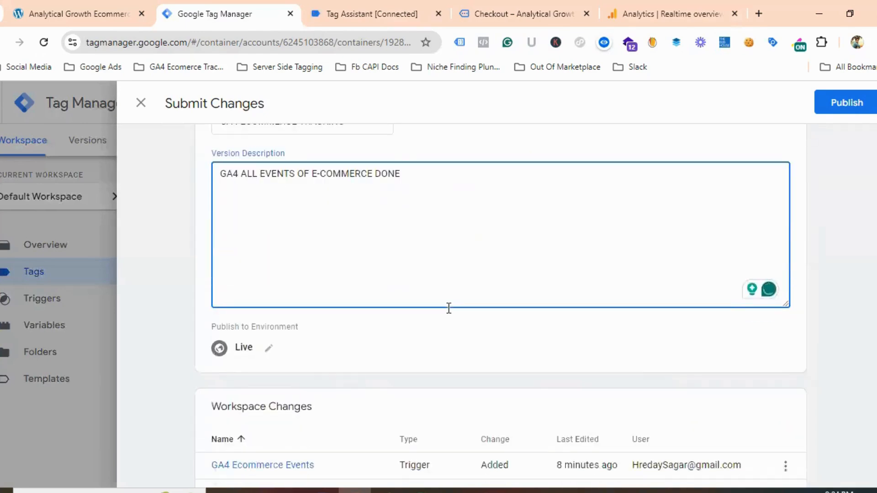
pyautogui.click(829, 102)
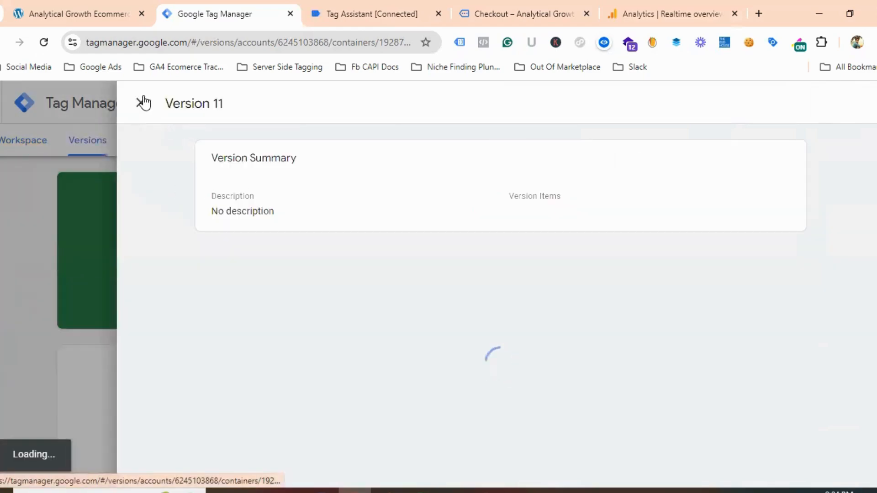
pyautogui.click(50, 143)
pyautogui.click(34, 142)
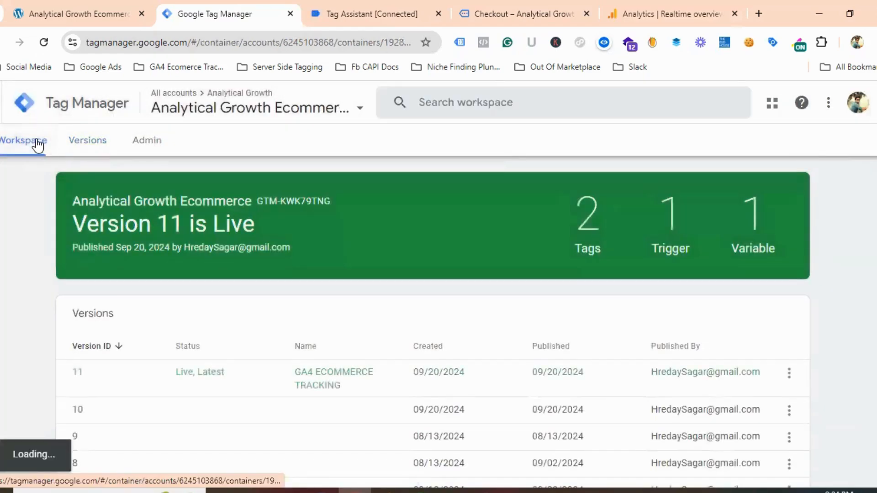